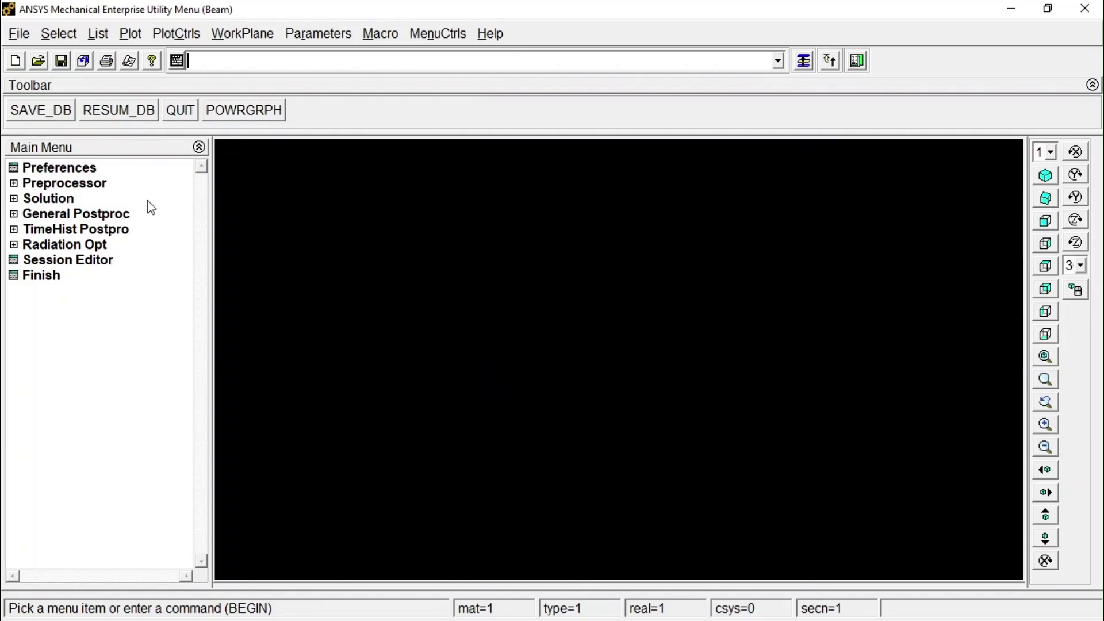
Filter the interface preferences to the Structural discipline only.
click(61, 167)
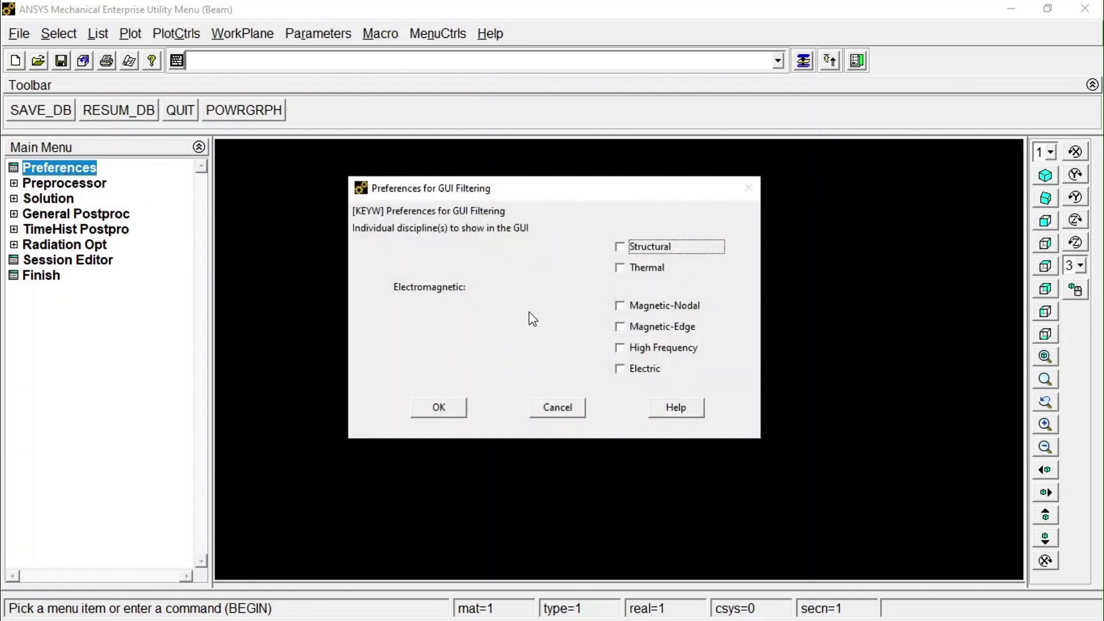
click(620, 247)
click(446, 406)
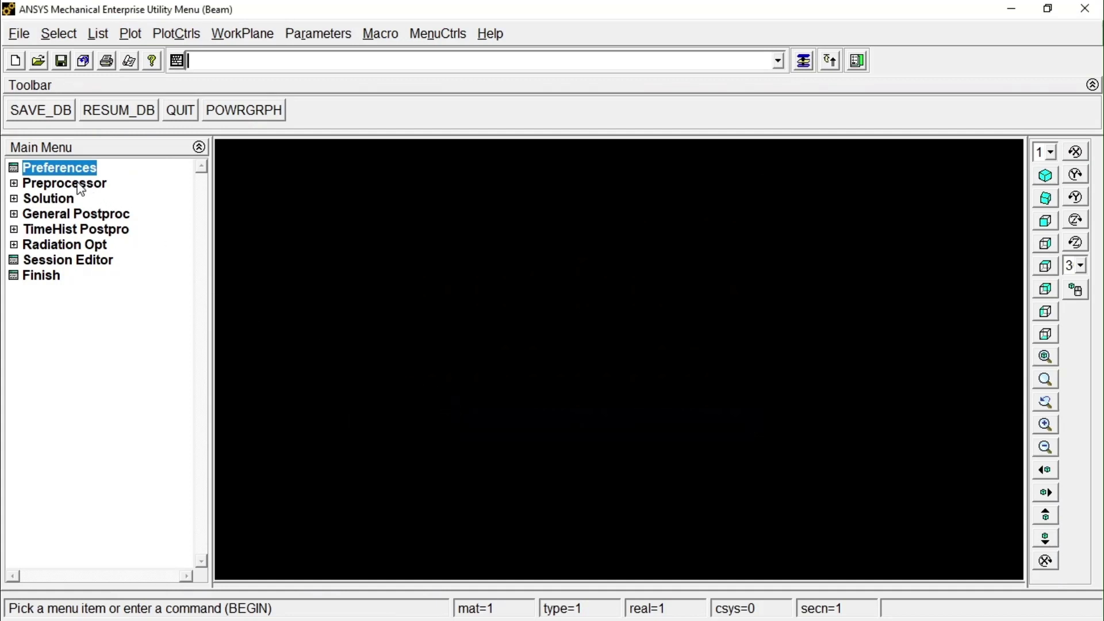
Add the Solid Brick 8 node 185 element type with reference number 1.
click(81, 187)
click(76, 200)
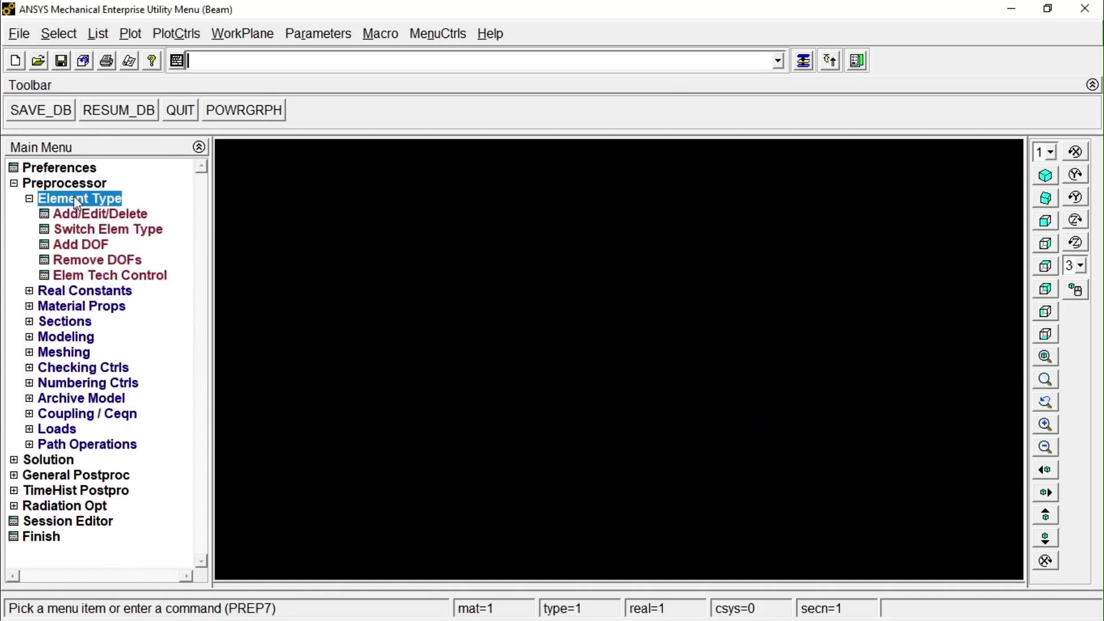
click(82, 215)
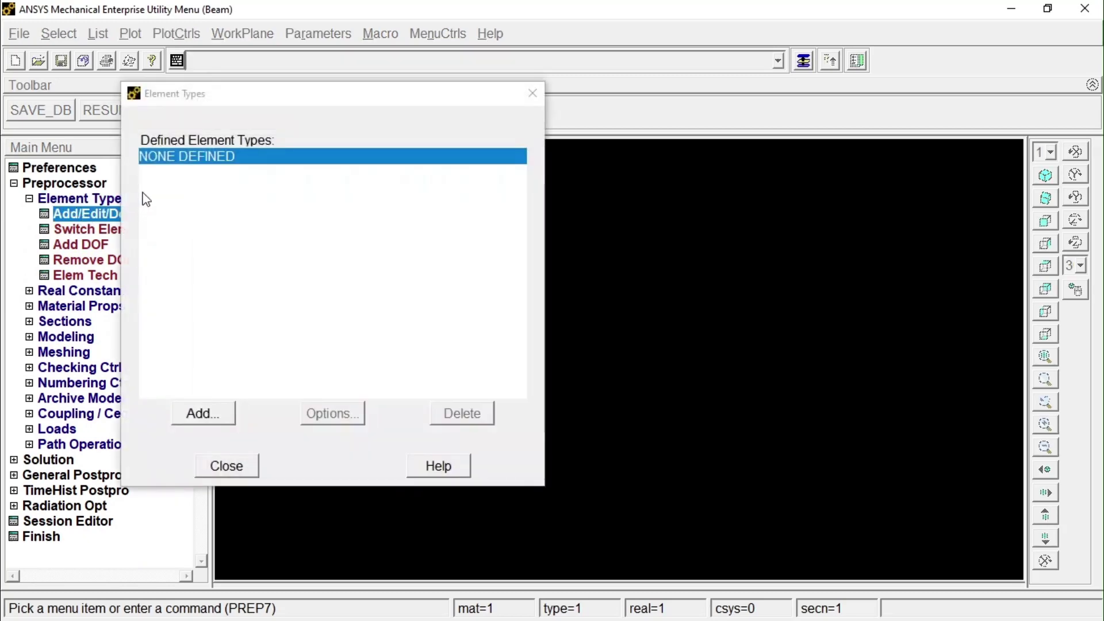
click(209, 417)
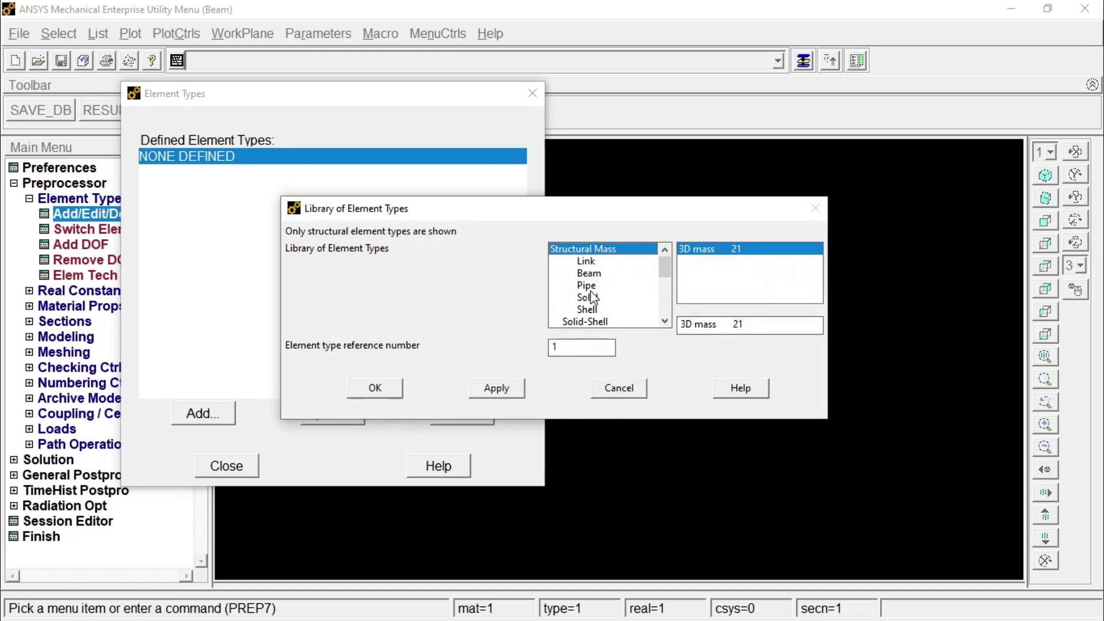
click(590, 298)
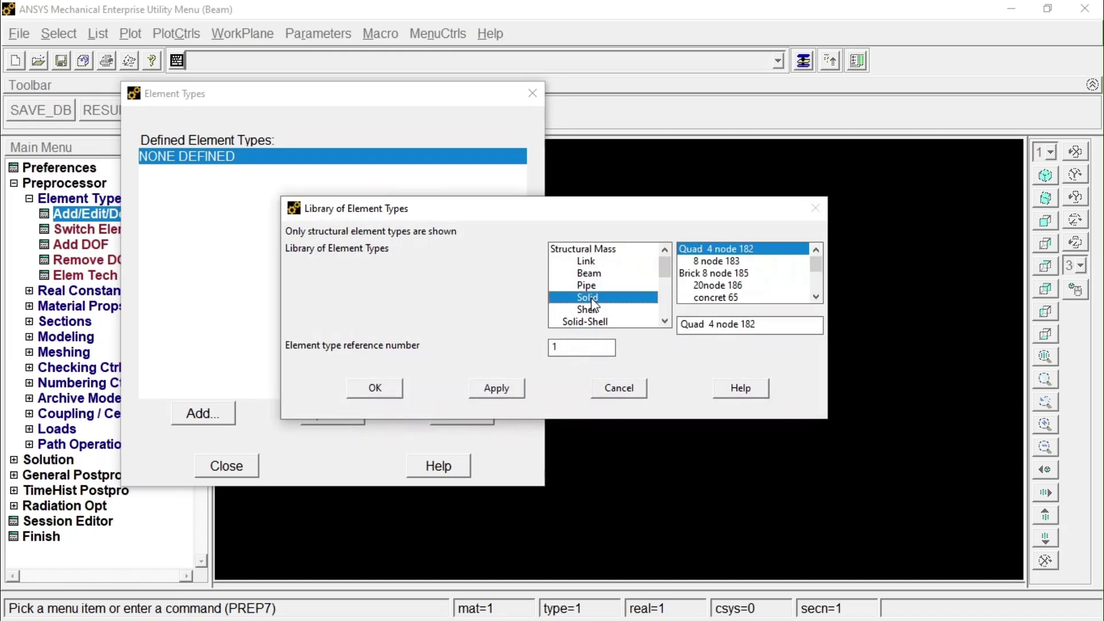
click(741, 273)
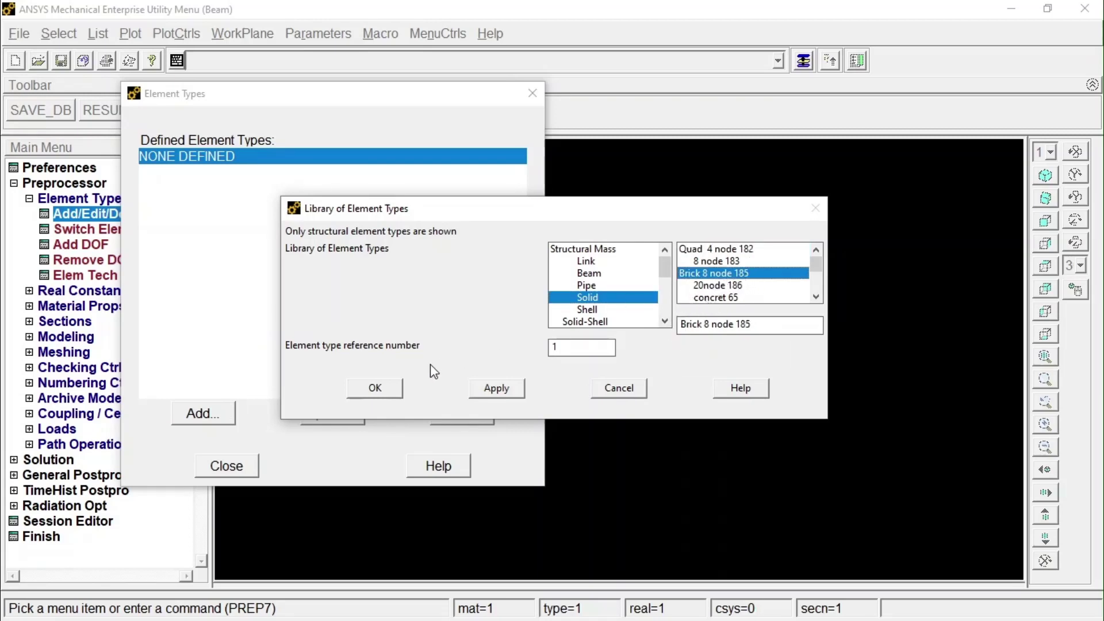
click(376, 389)
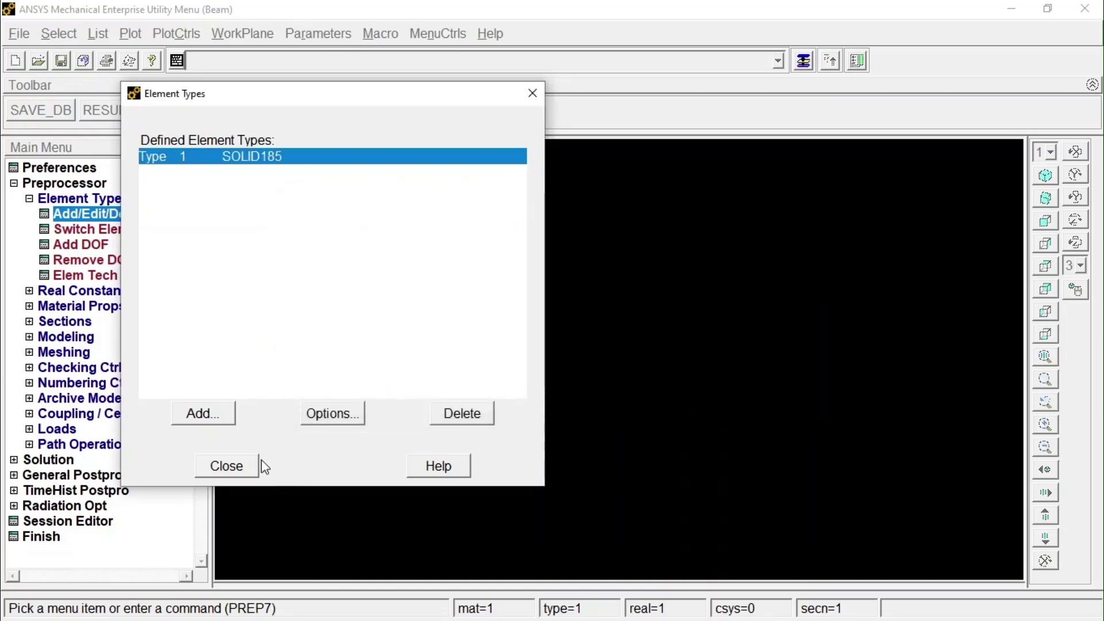
click(249, 469)
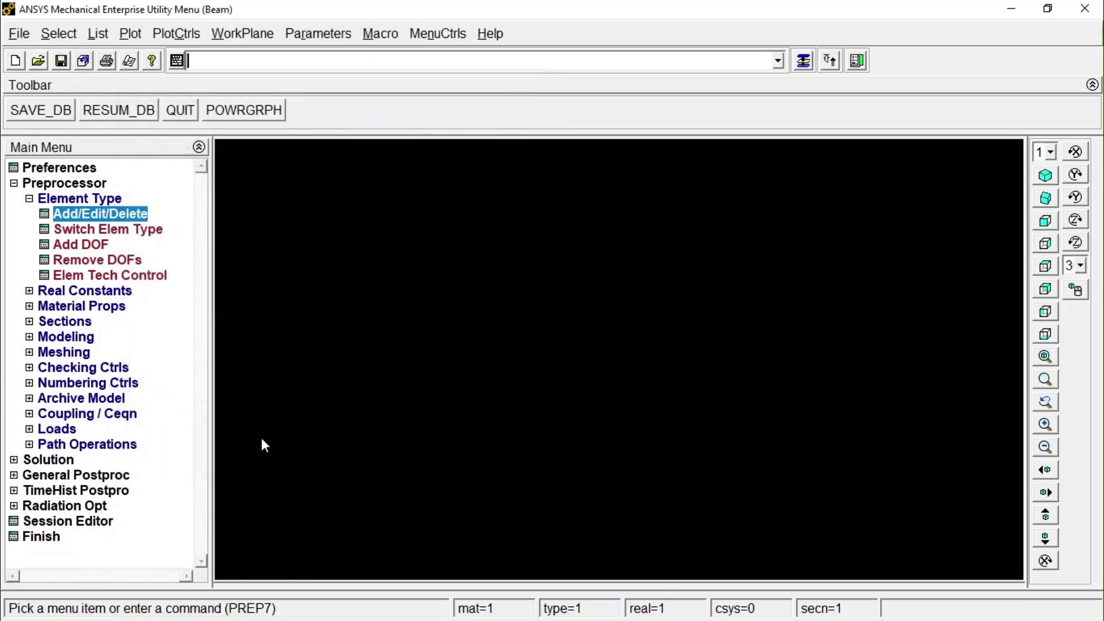
click(28, 200)
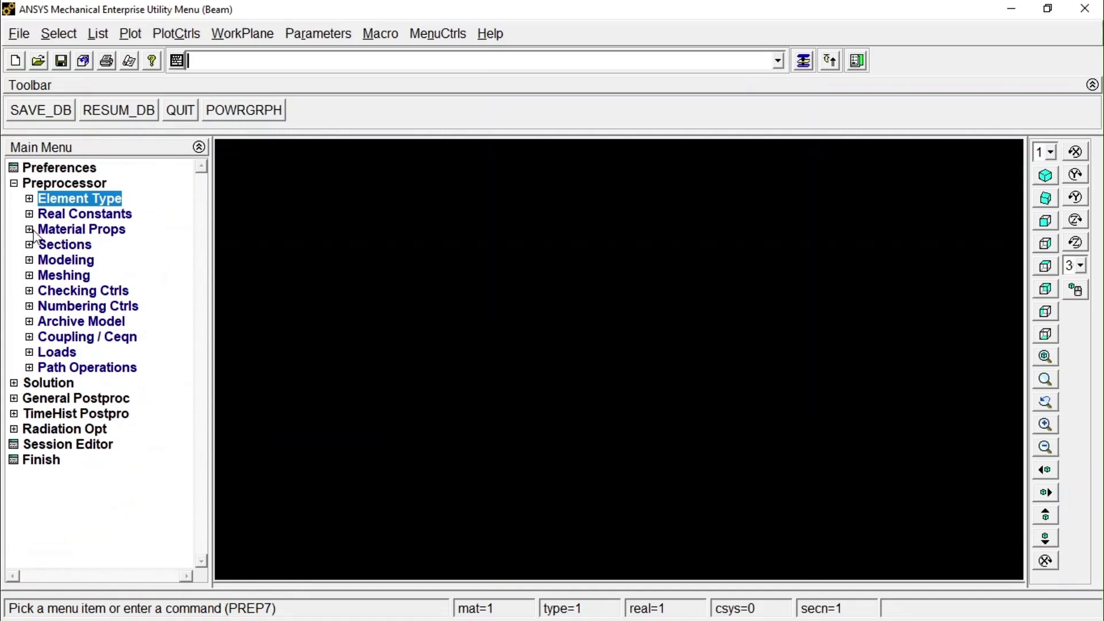
Define material model 1 as structural linear elastic isotropic with EX 2e5 and PRXY 0.3.
click(30, 230)
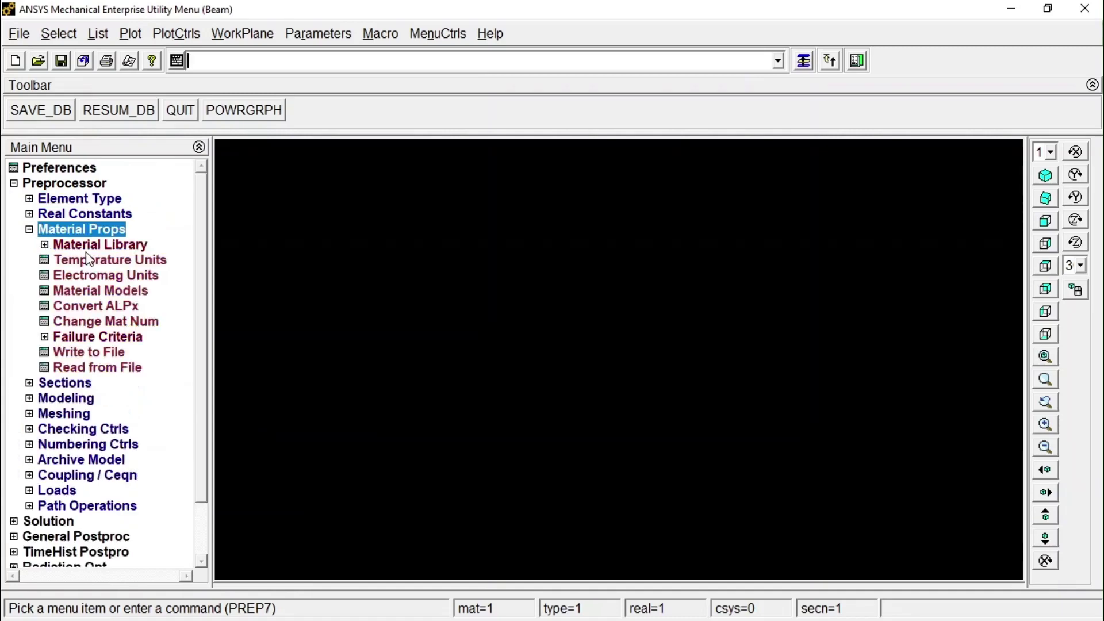
click(108, 292)
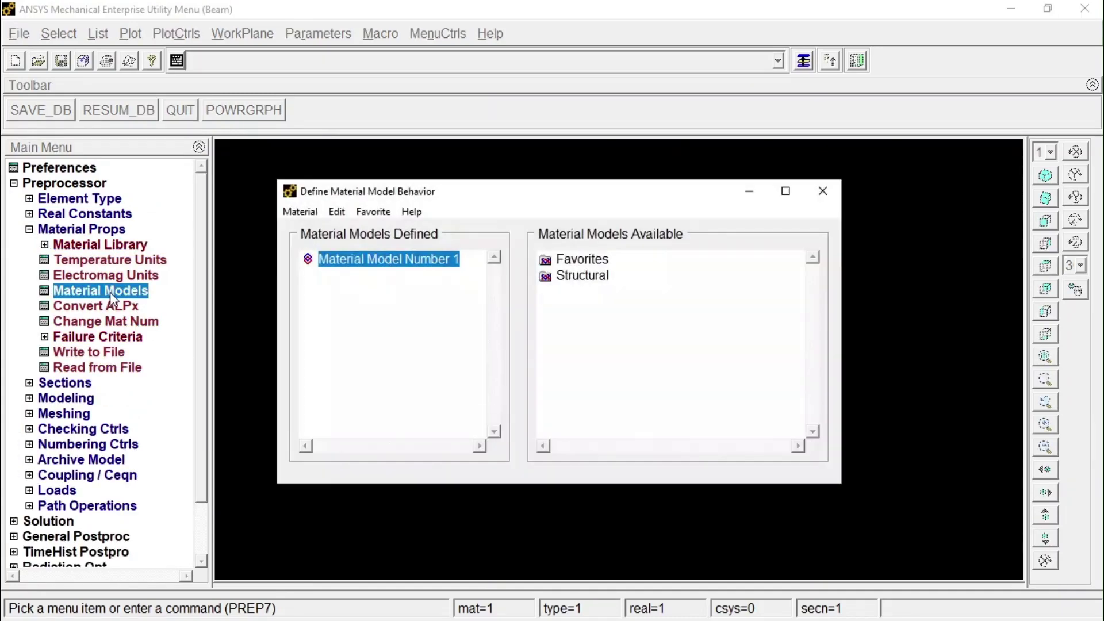
double_click(592, 278)
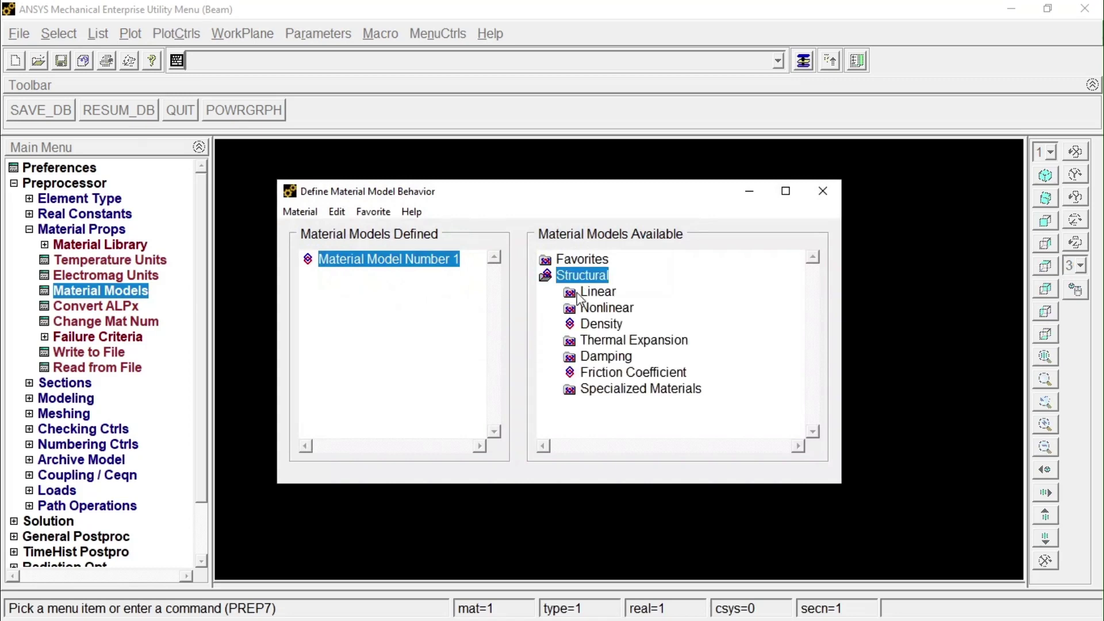
double_click(588, 294)
double_click(625, 310)
double_click(644, 325)
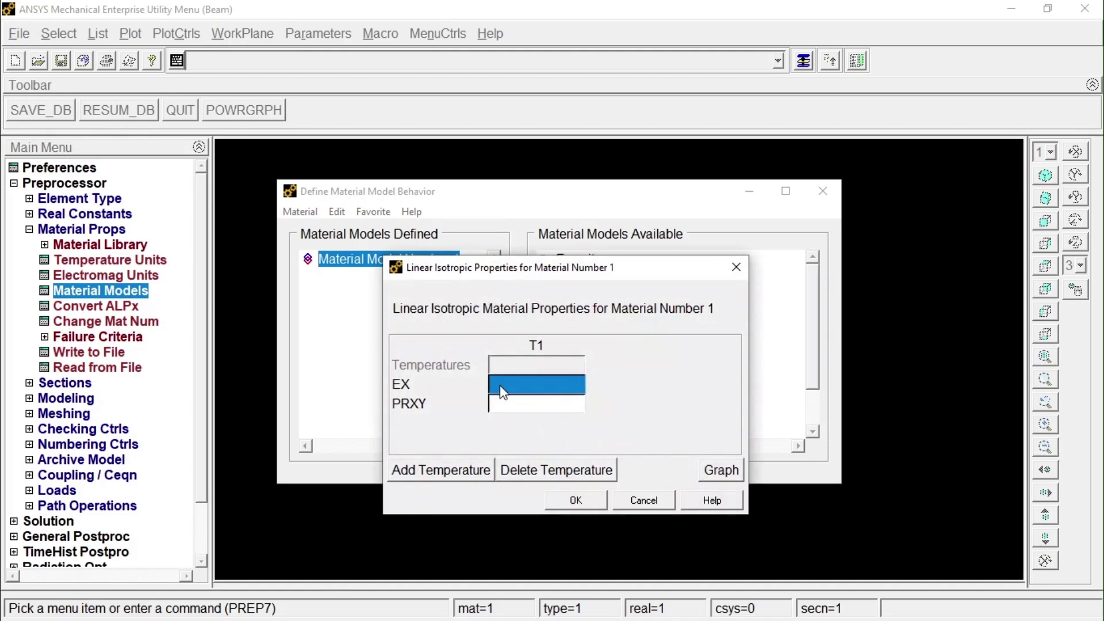
text(2e5)
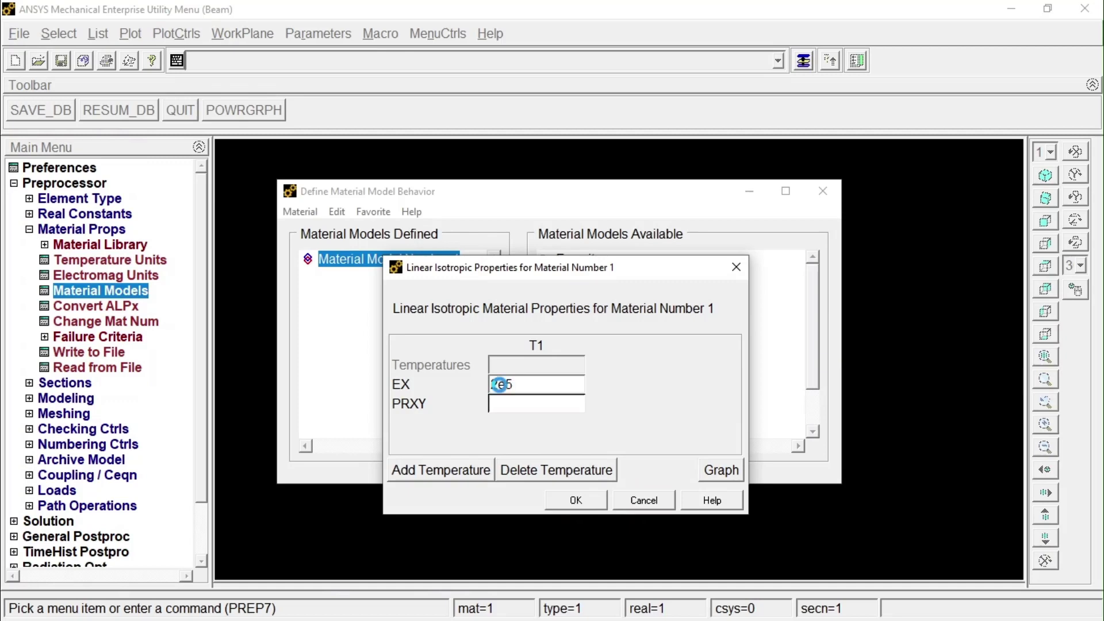
key(Tab)
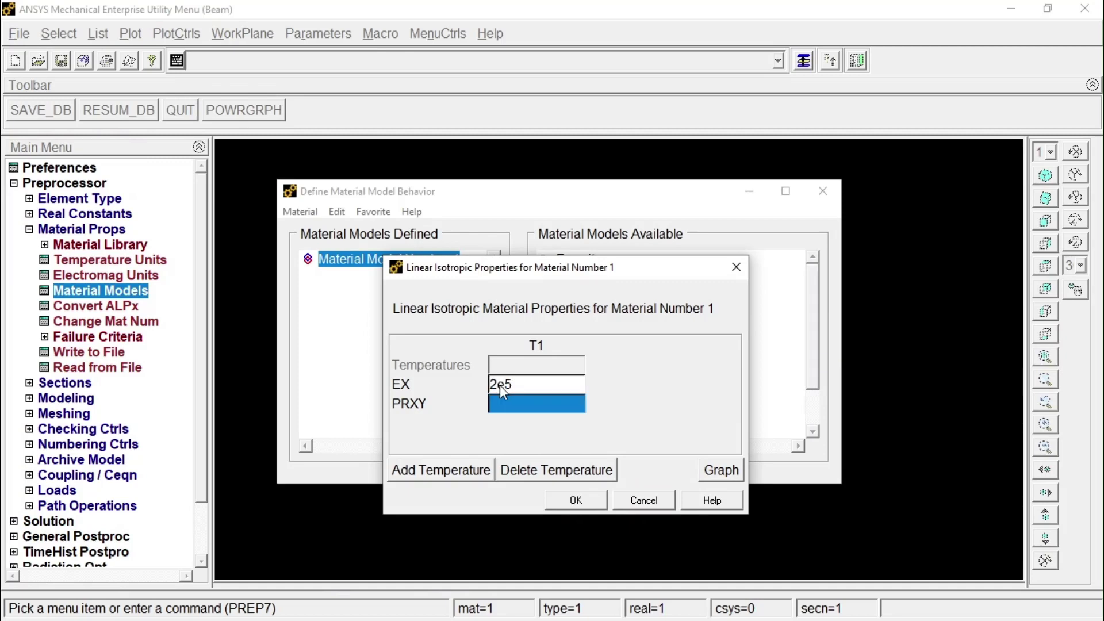
text(0.3)
click(581, 508)
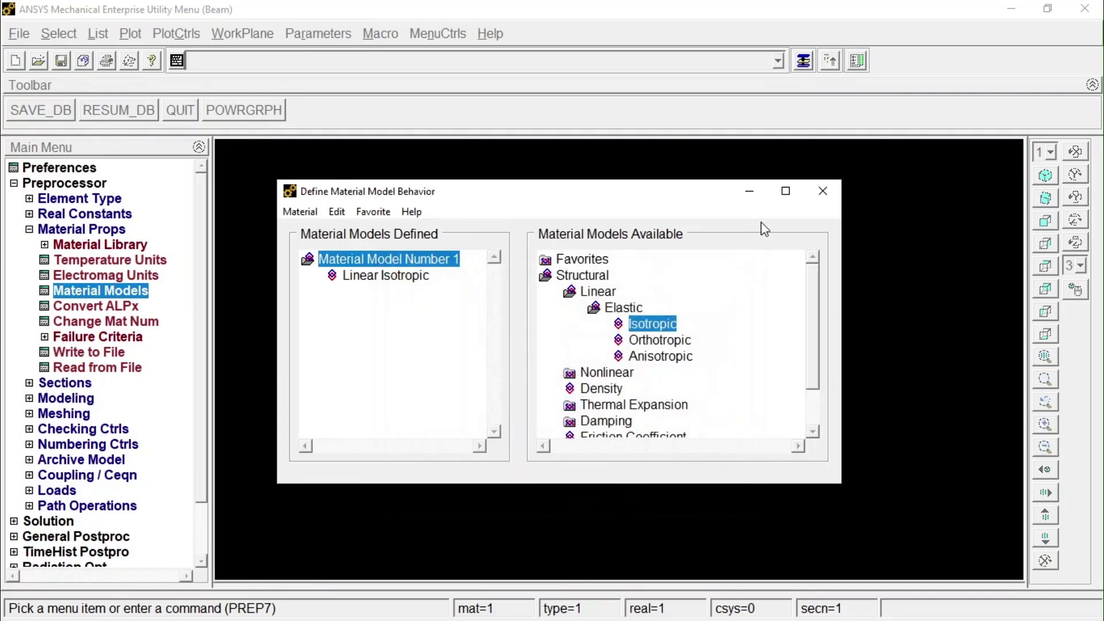
click(823, 191)
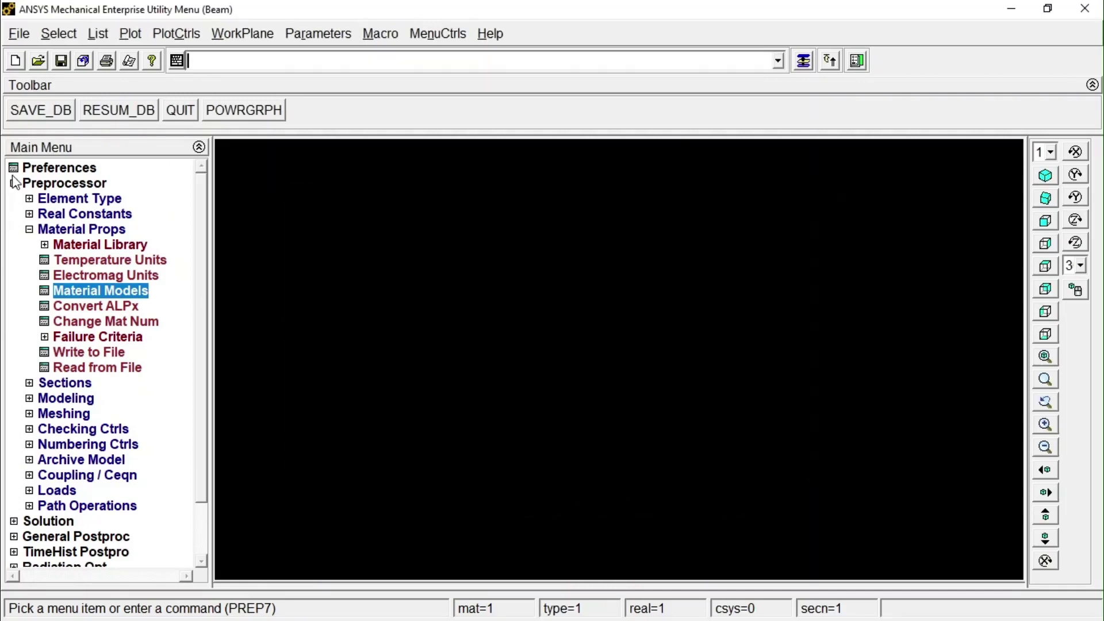
click(30, 229)
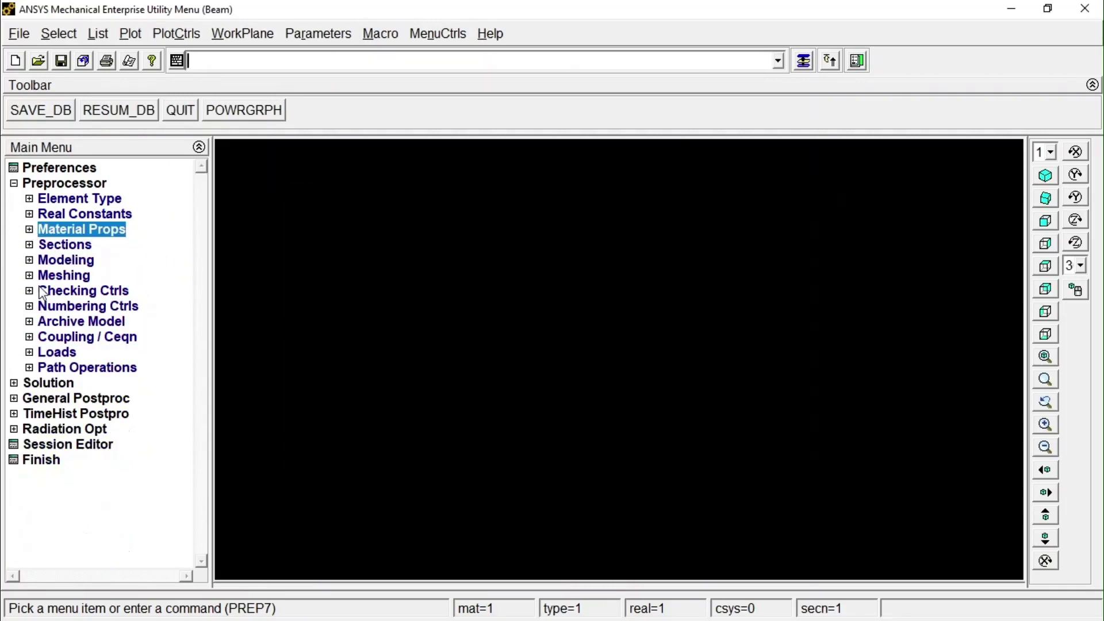
click(65, 262)
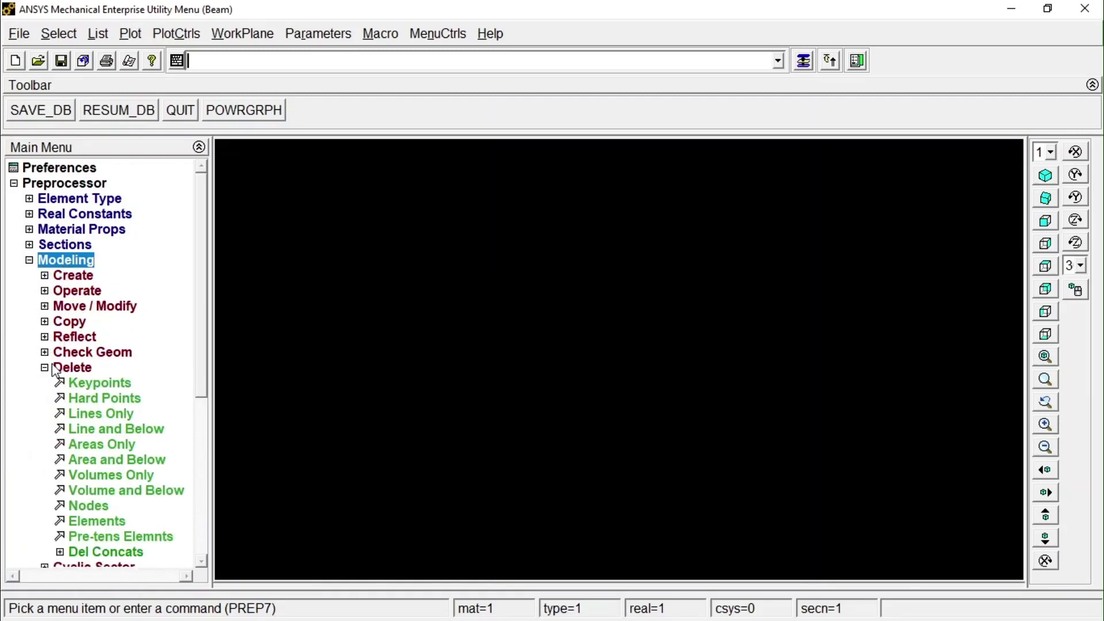
click(46, 368)
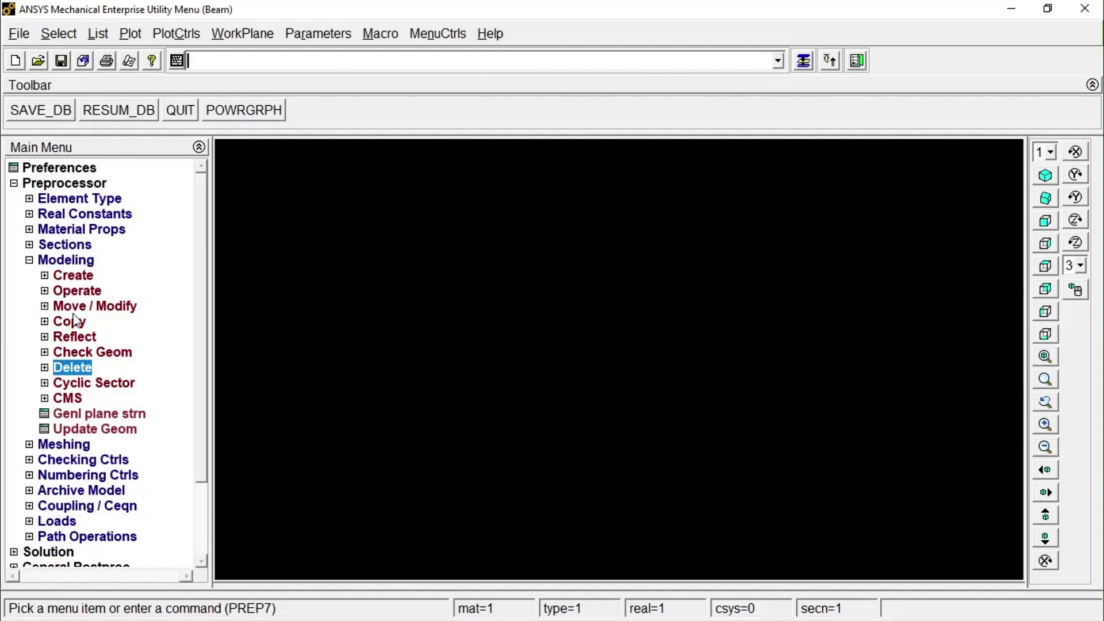
click(65, 256)
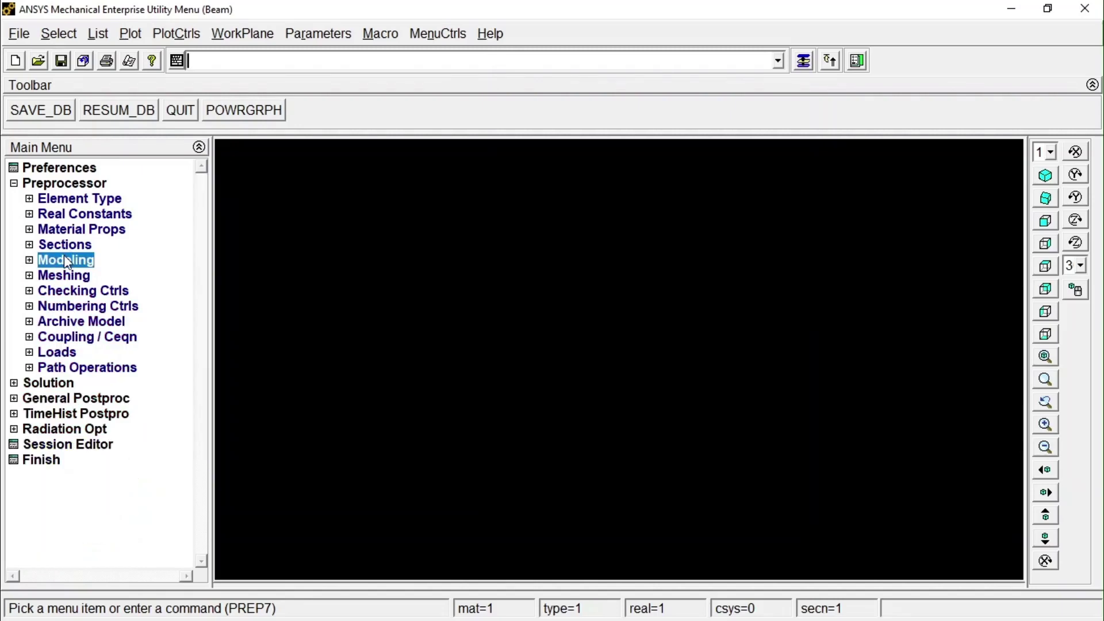
Create a rectangular area by two corners starting at WP X 0, WP Y 0, with width 200 and height 20.
click(64, 256)
click(70, 278)
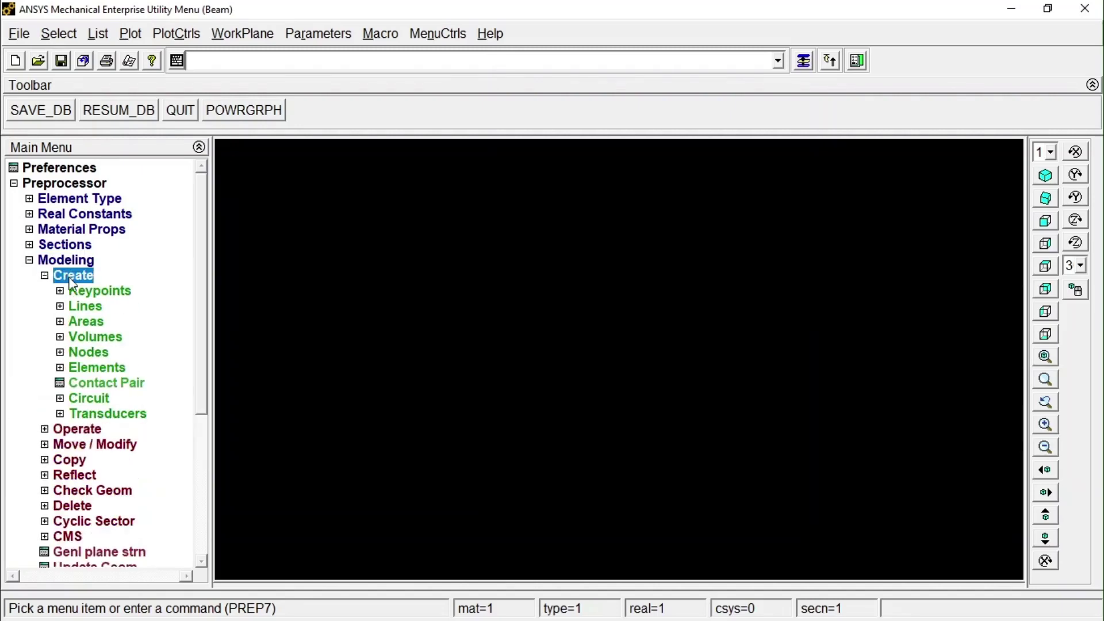
click(88, 322)
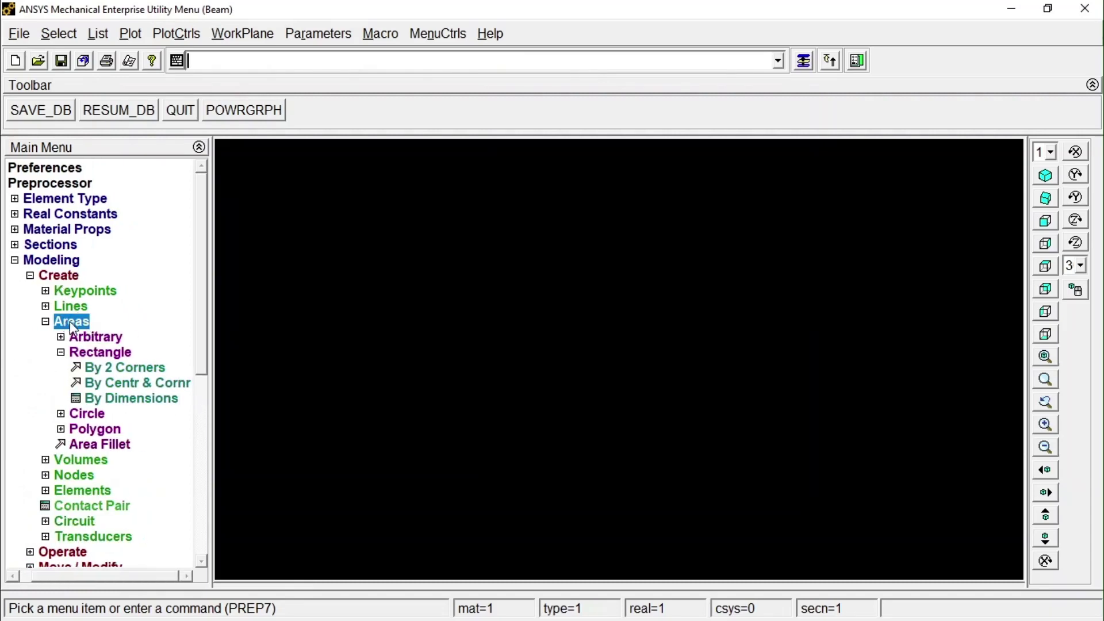
click(102, 354)
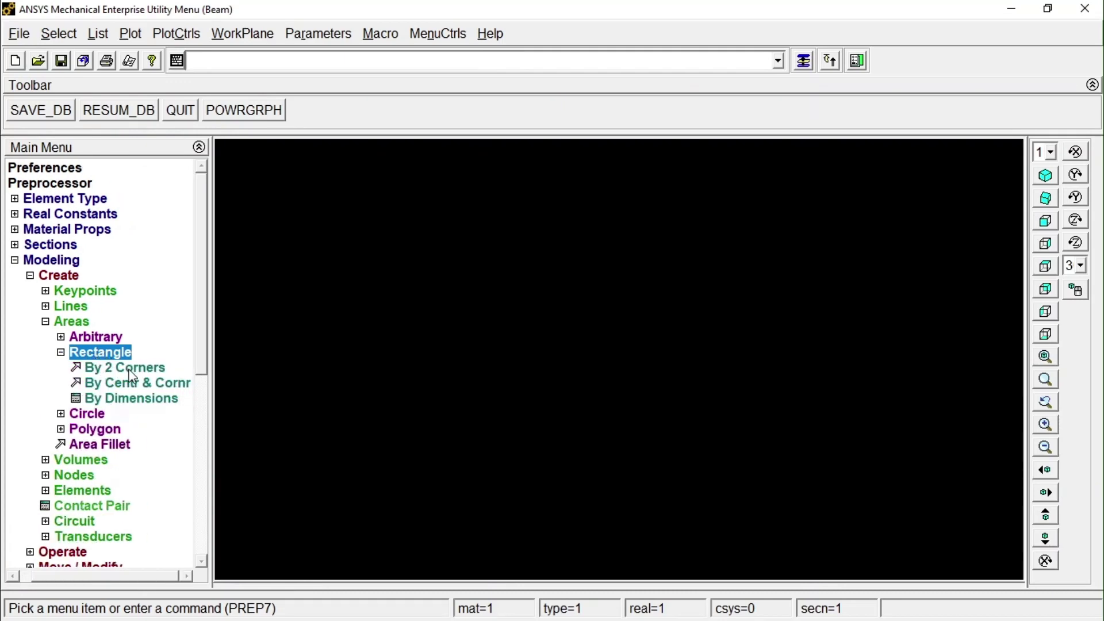
click(130, 371)
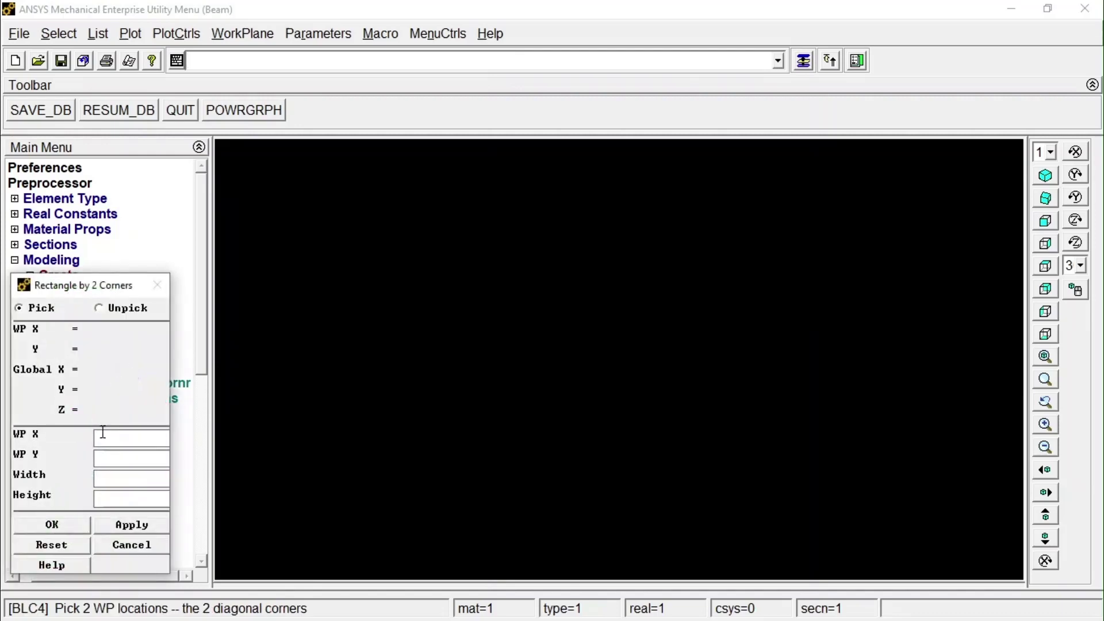
text(0)
key(Tab)
text(0)
key(Tab)
text(200)
key(Tab)
text(20)
click(73, 520)
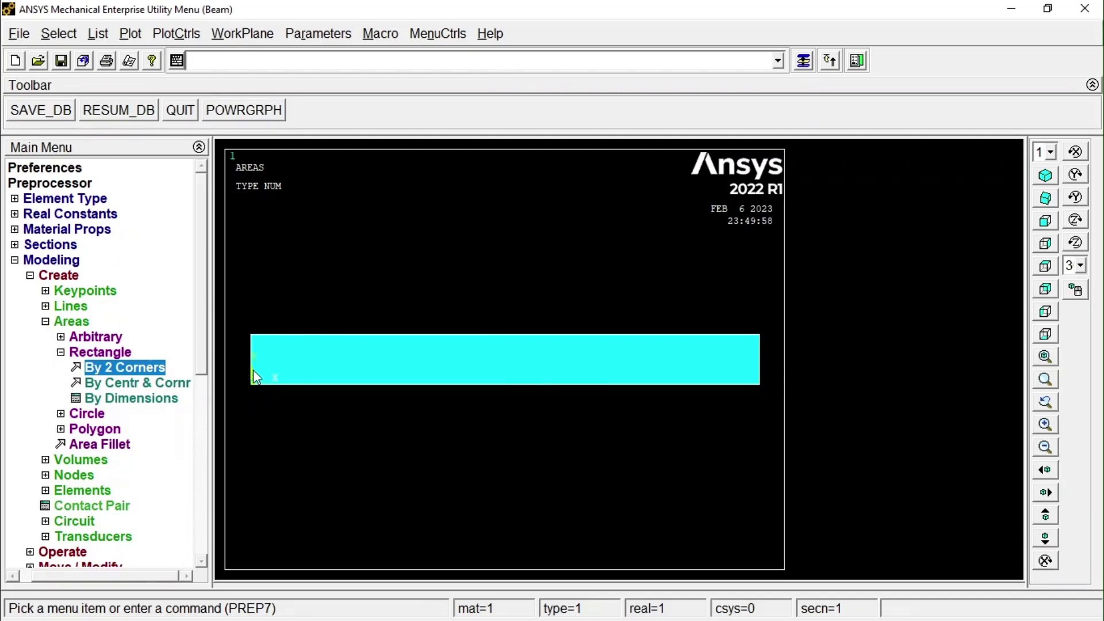
click(60, 352)
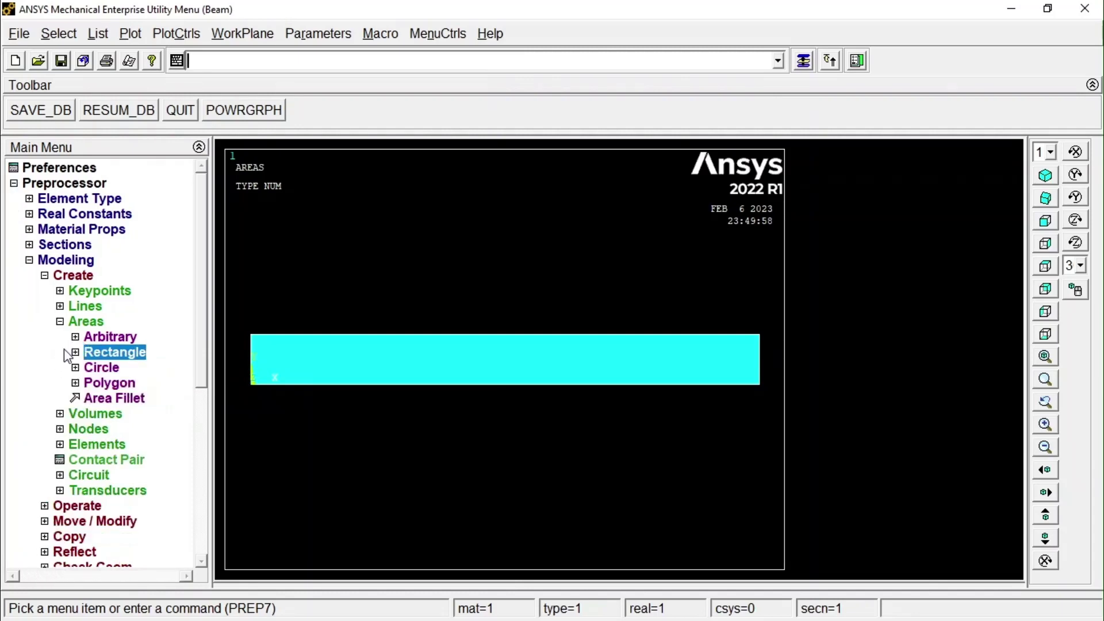
click(61, 321)
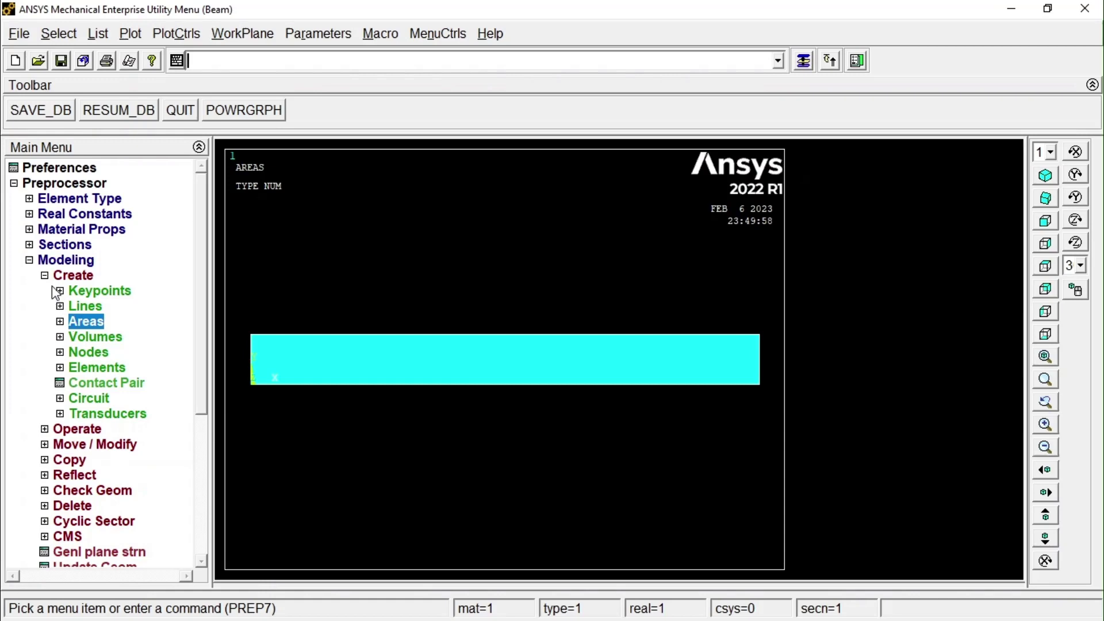
click(45, 276)
Extrude the rectangular area by XYZ offset with DZ set to 10 to form the beam volume.
click(45, 291)
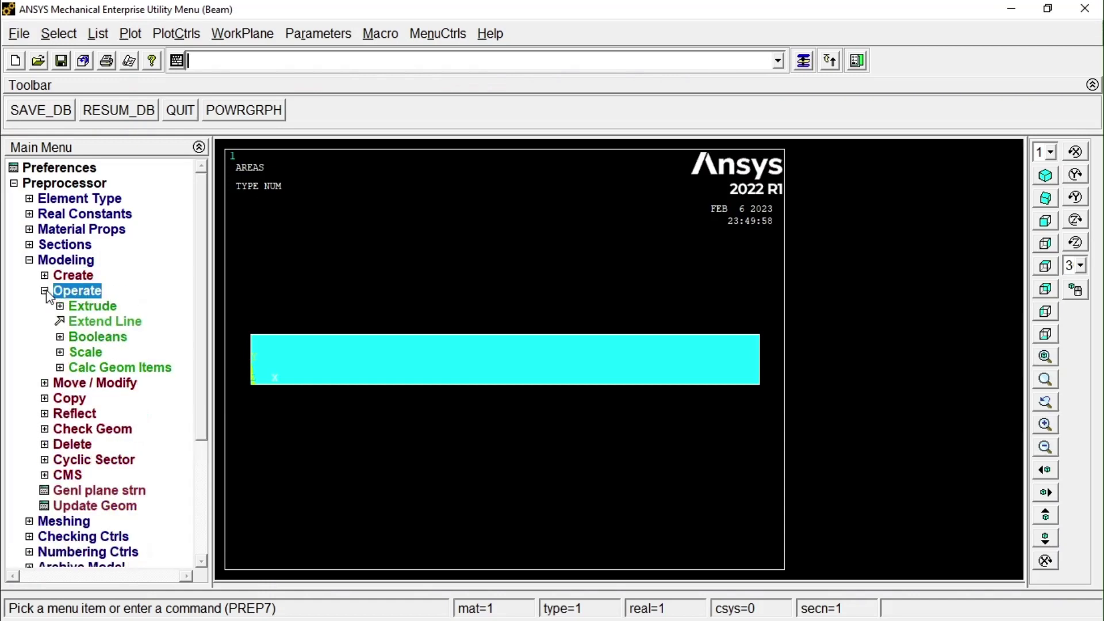
click(72, 305)
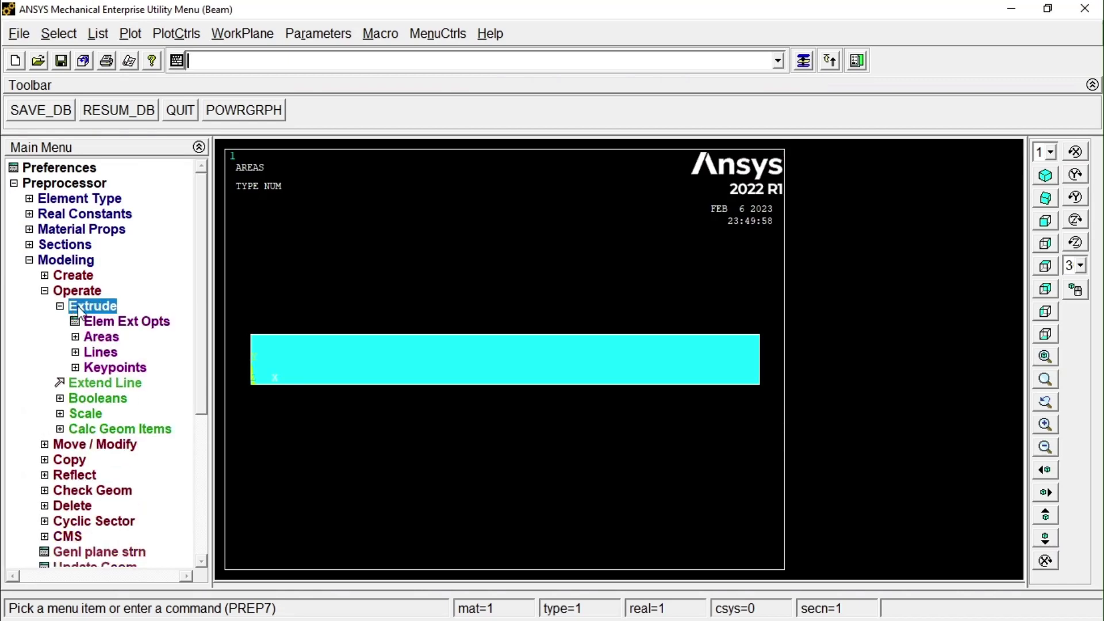
click(110, 343)
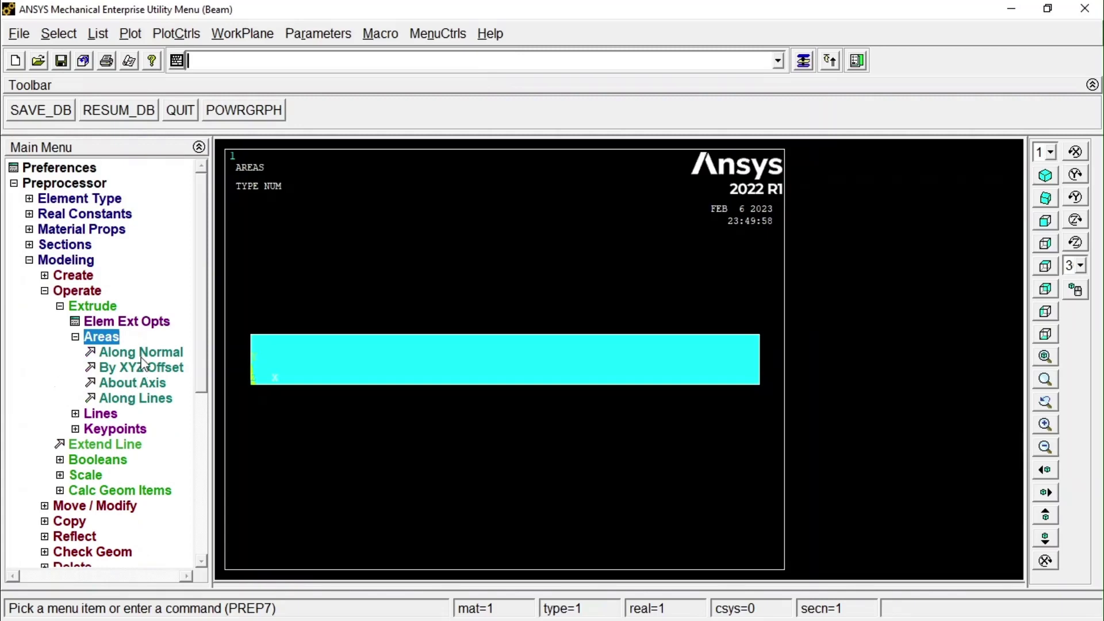
click(170, 371)
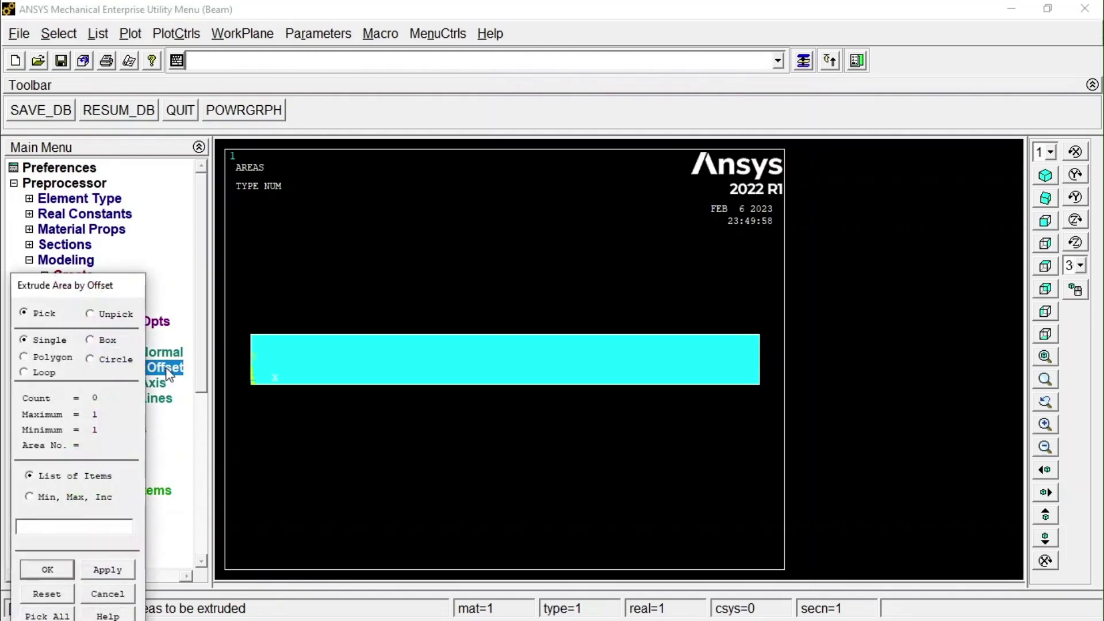
drag(69, 288, 80, 236)
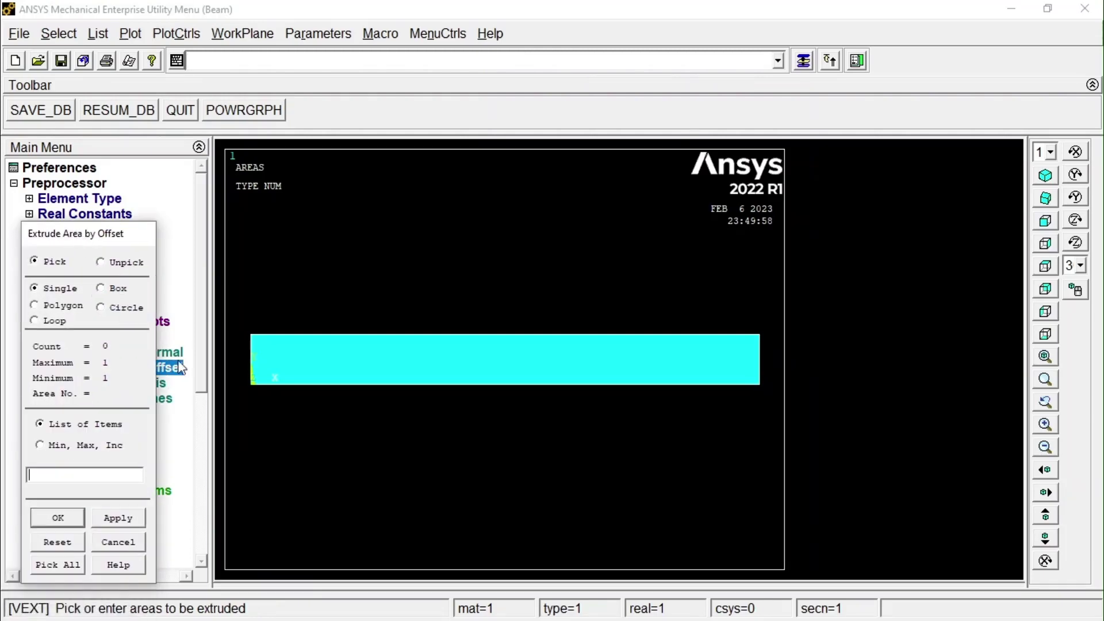
click(306, 374)
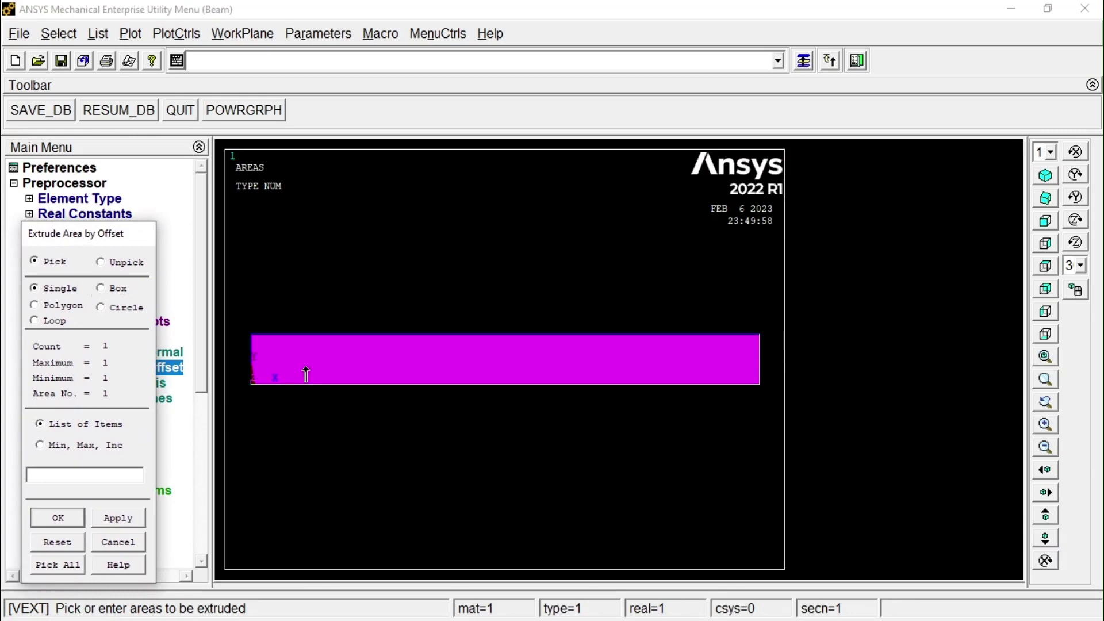
click(62, 520)
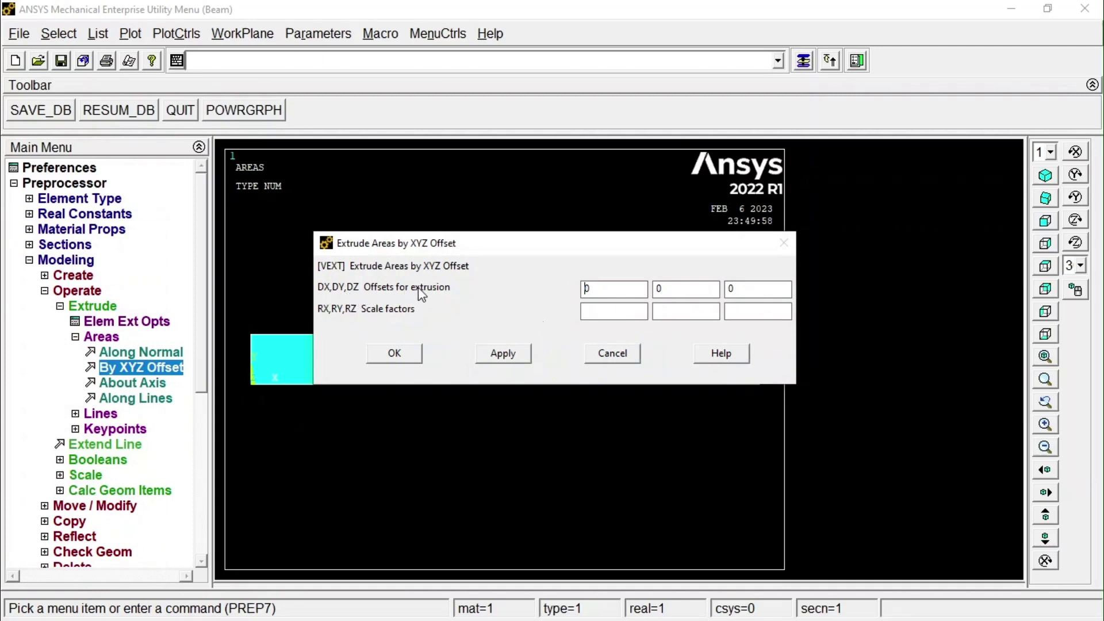
drag(456, 249, 483, 266)
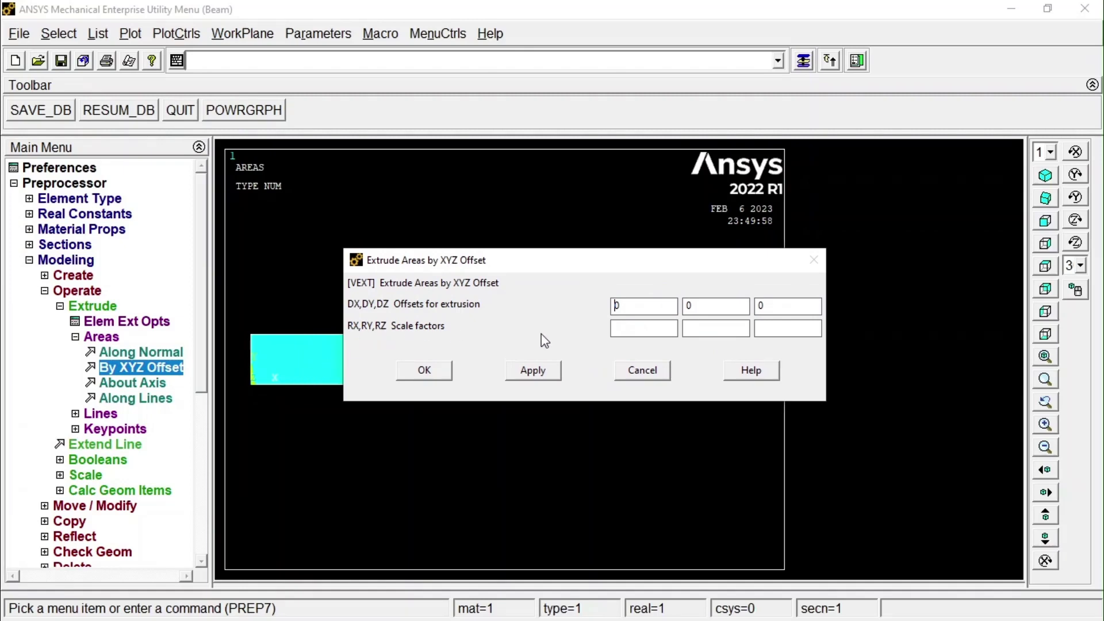
key(Tab)
key(Tab)
text(10)
click(416, 375)
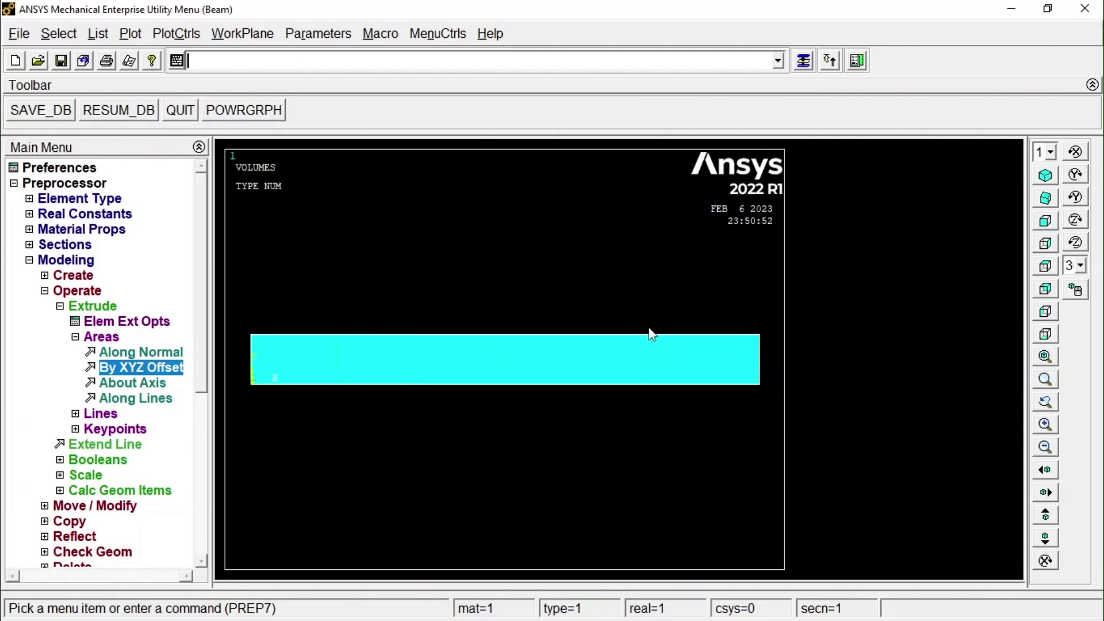
Assign 10 element divisions to the four long edges of the beam with MeshTool line size controls.
click(1045, 176)
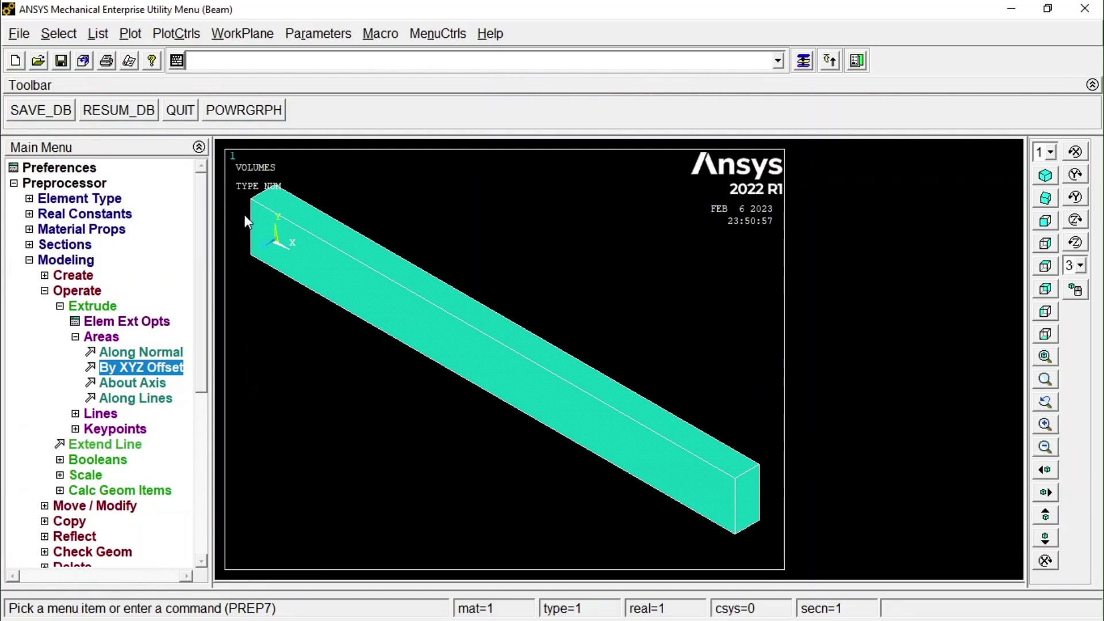
scroll(478, 295, down, 2)
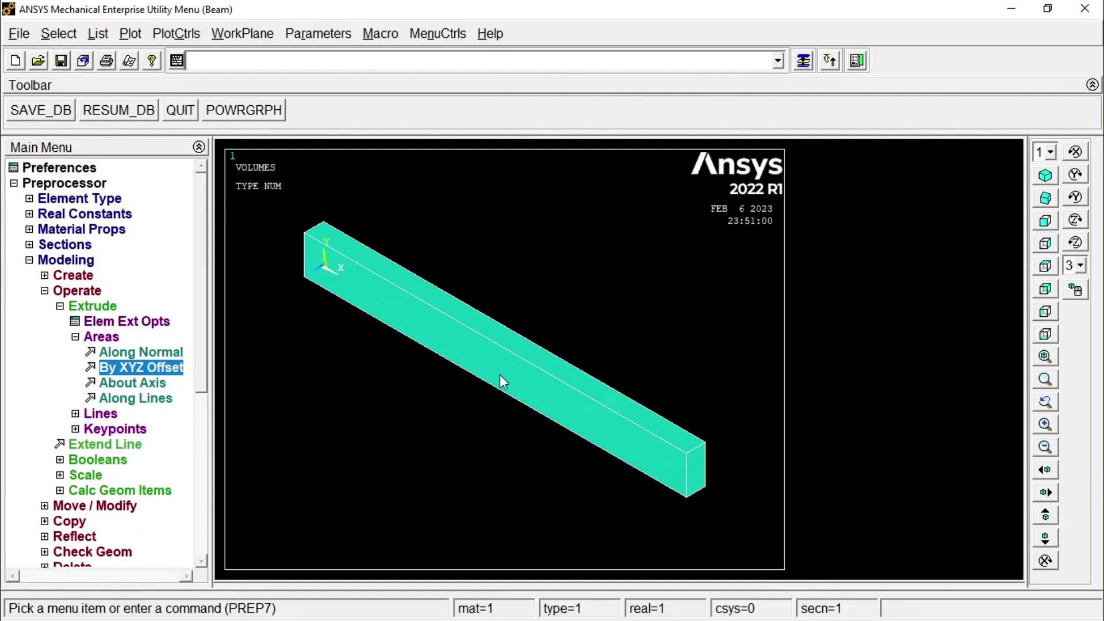
click(86, 262)
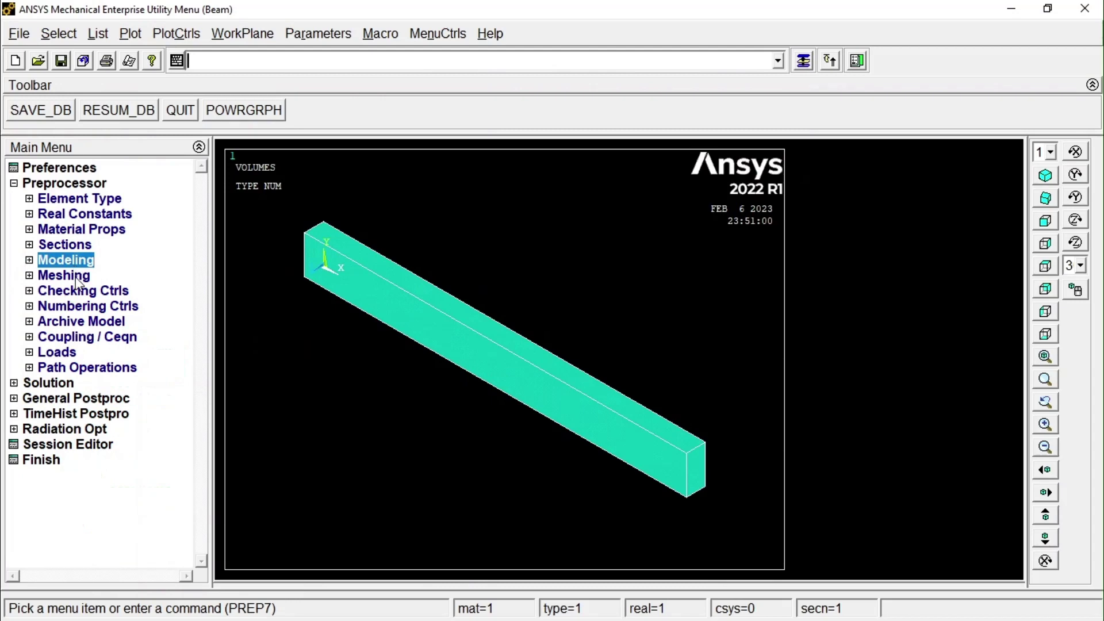
click(70, 276)
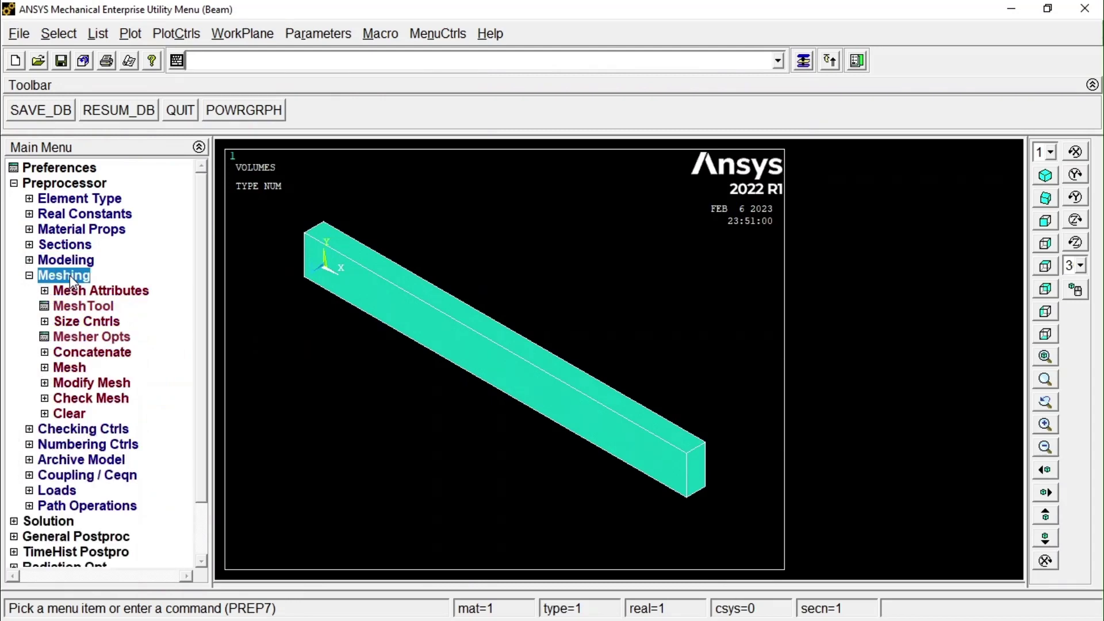
click(91, 309)
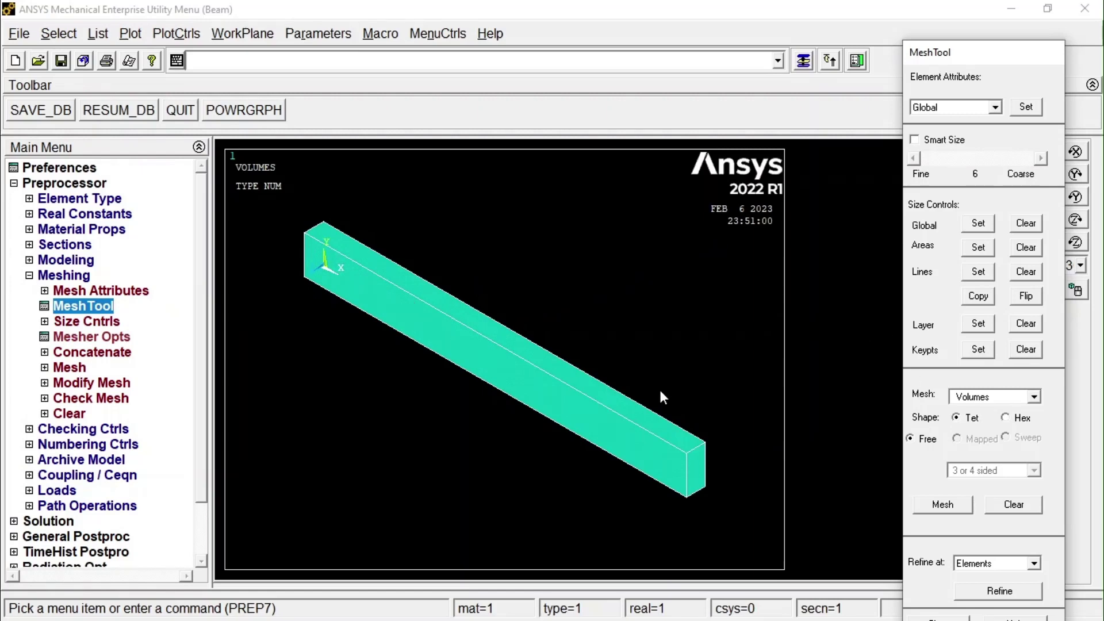
click(979, 272)
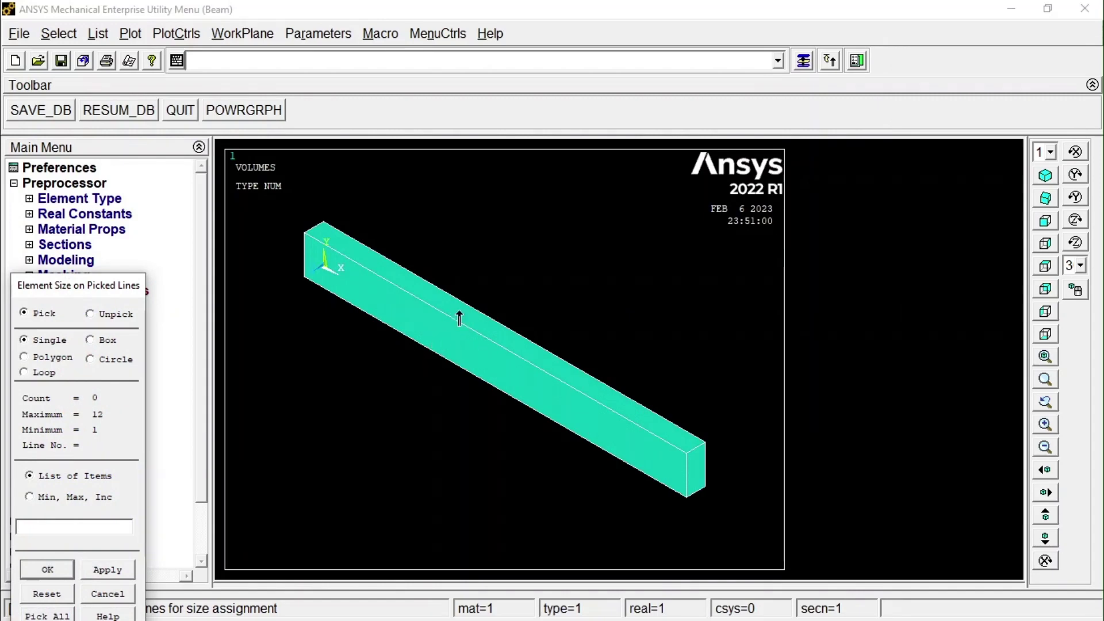
click(441, 367)
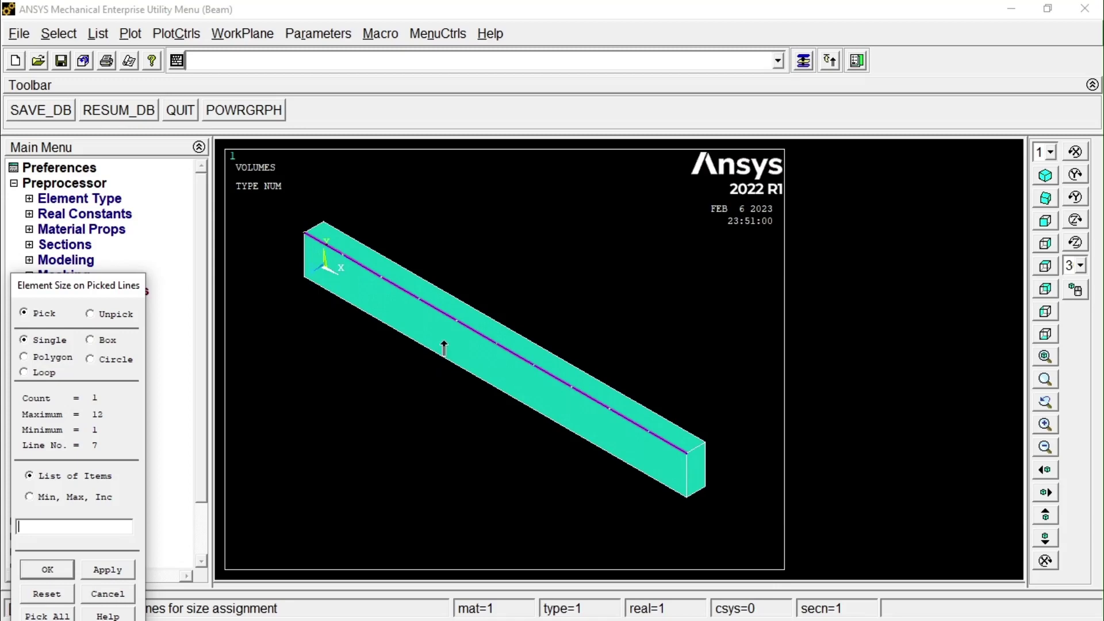
click(474, 316)
click(452, 368)
click(480, 358)
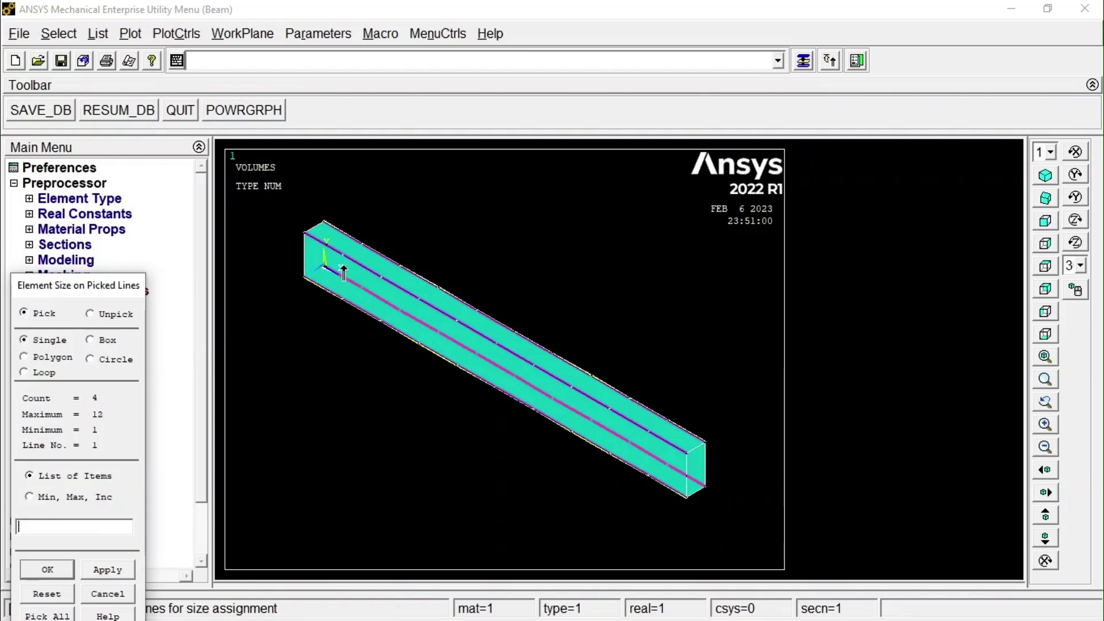
click(47, 569)
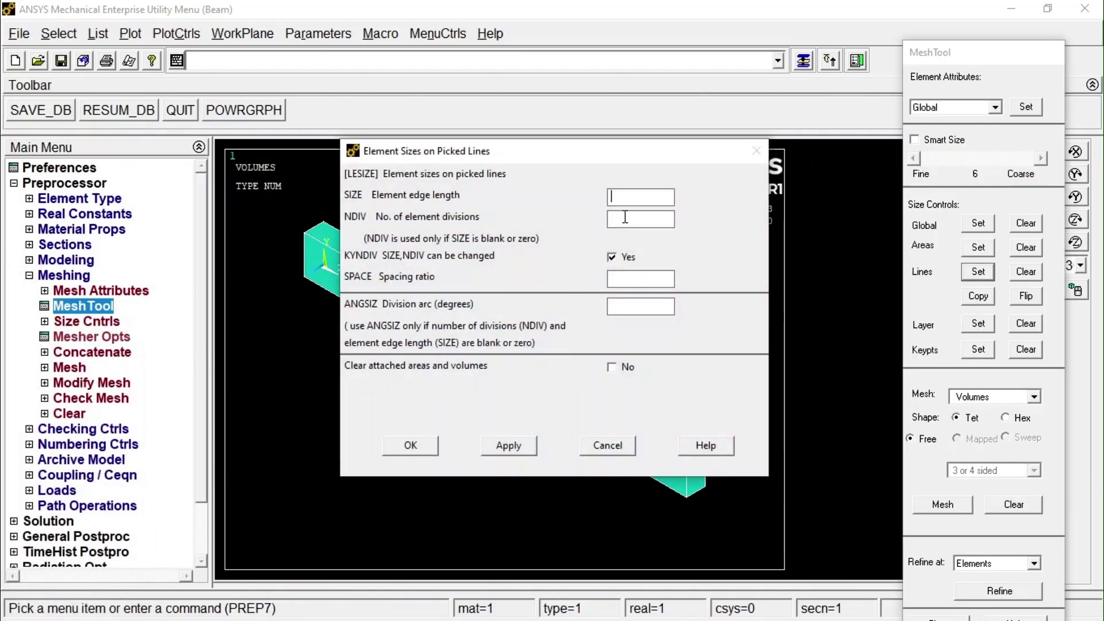
text(10)
click(413, 448)
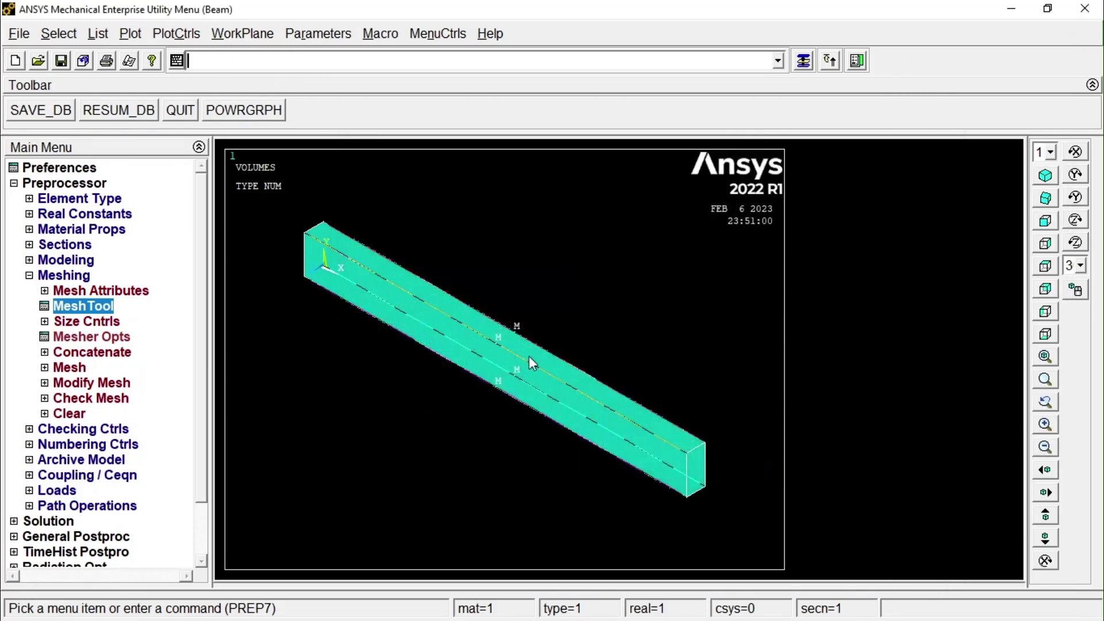
Assign 5 element divisions to the four vertical edges at both ends of the beam.
click(85, 305)
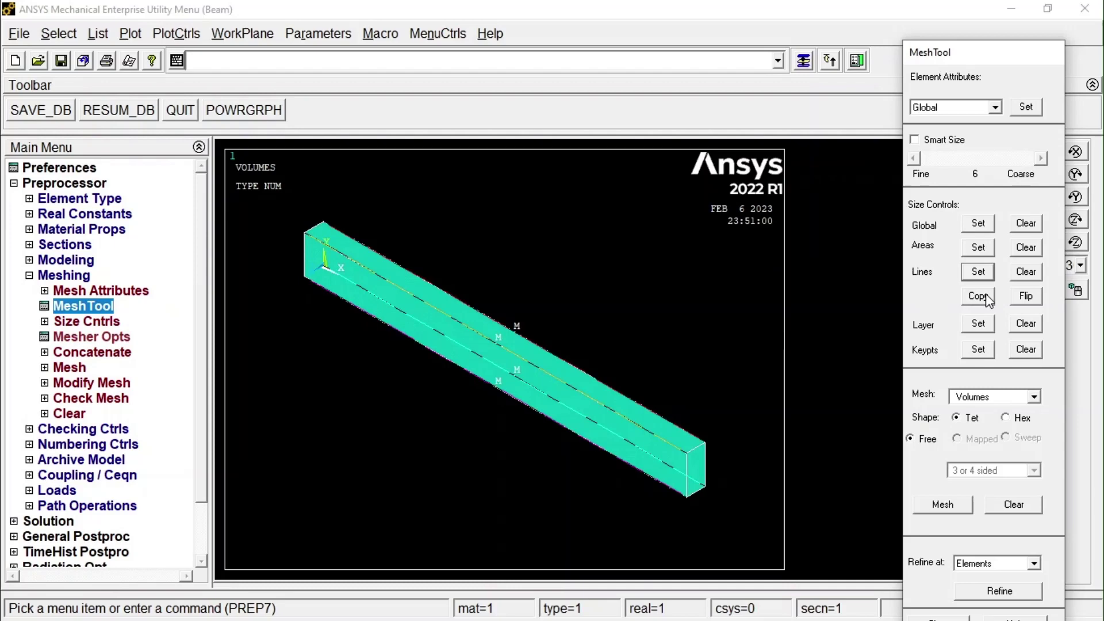
click(979, 271)
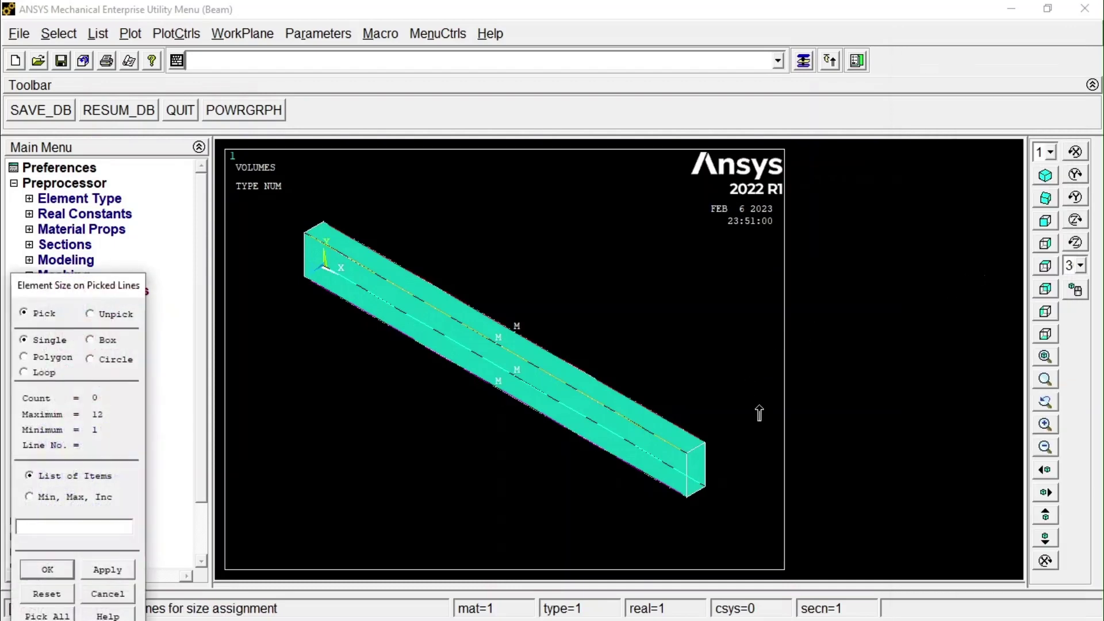
click(686, 471)
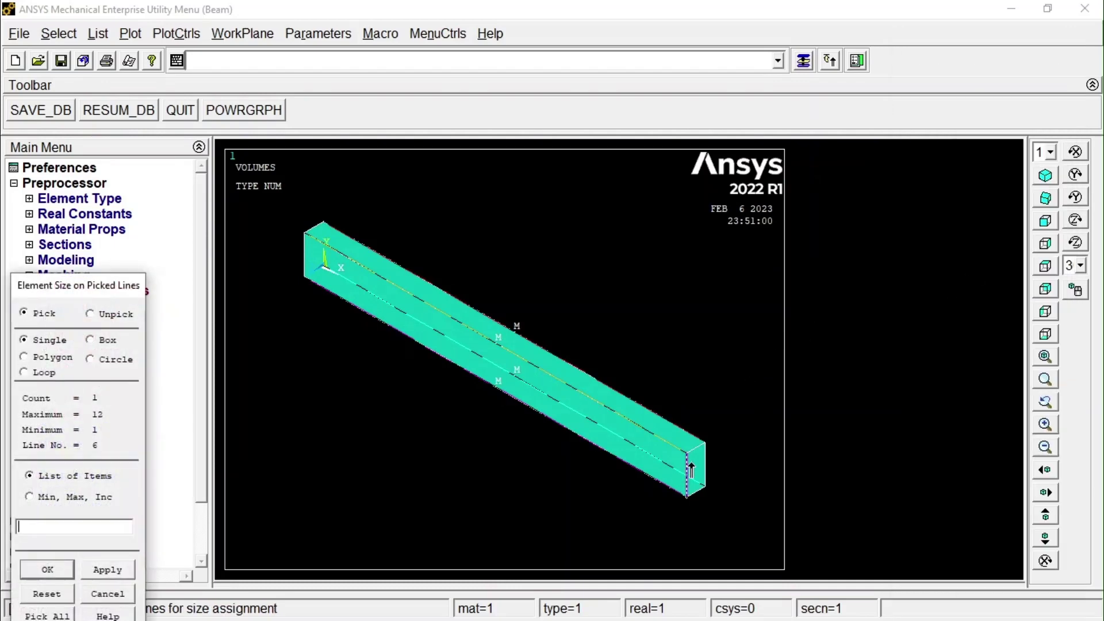
click(706, 466)
click(303, 273)
click(323, 256)
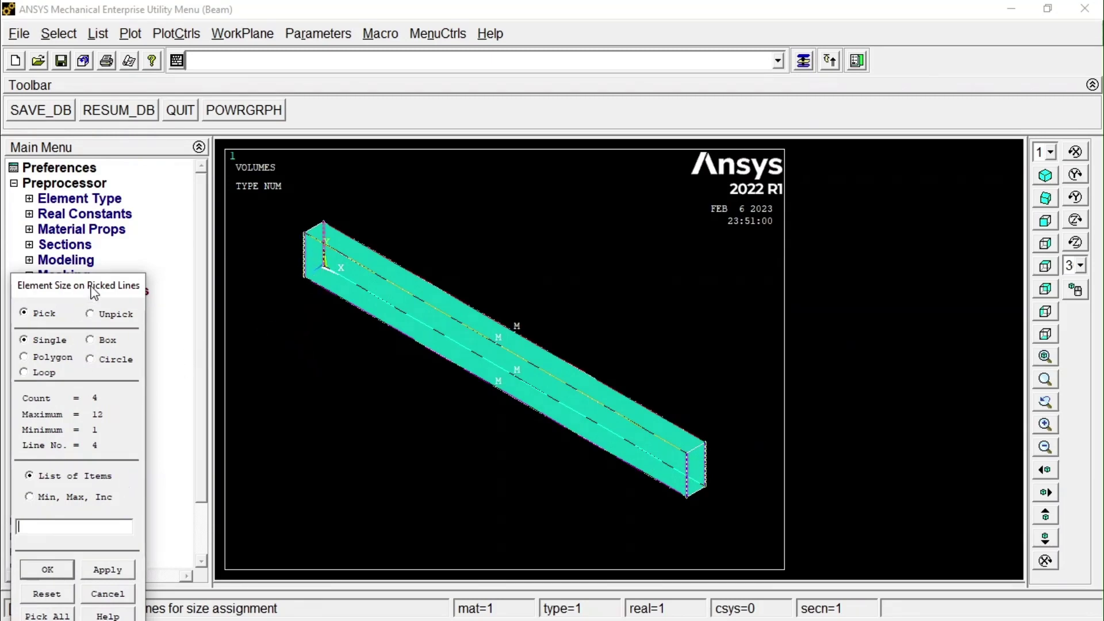
drag(95, 294, 102, 197)
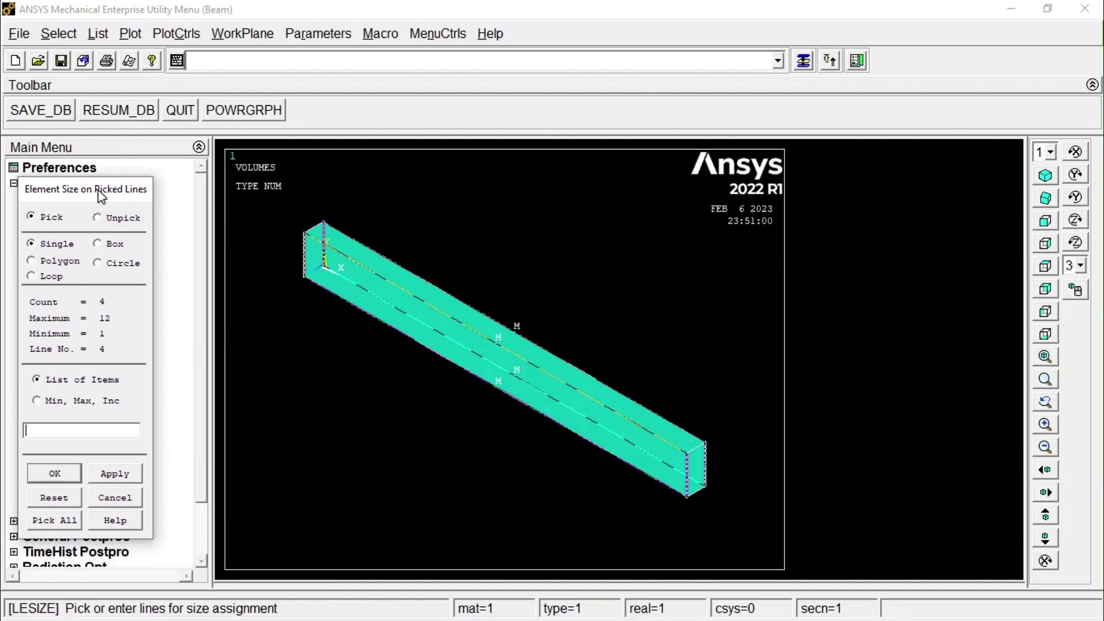
click(58, 475)
double_click(618, 217)
text(5)
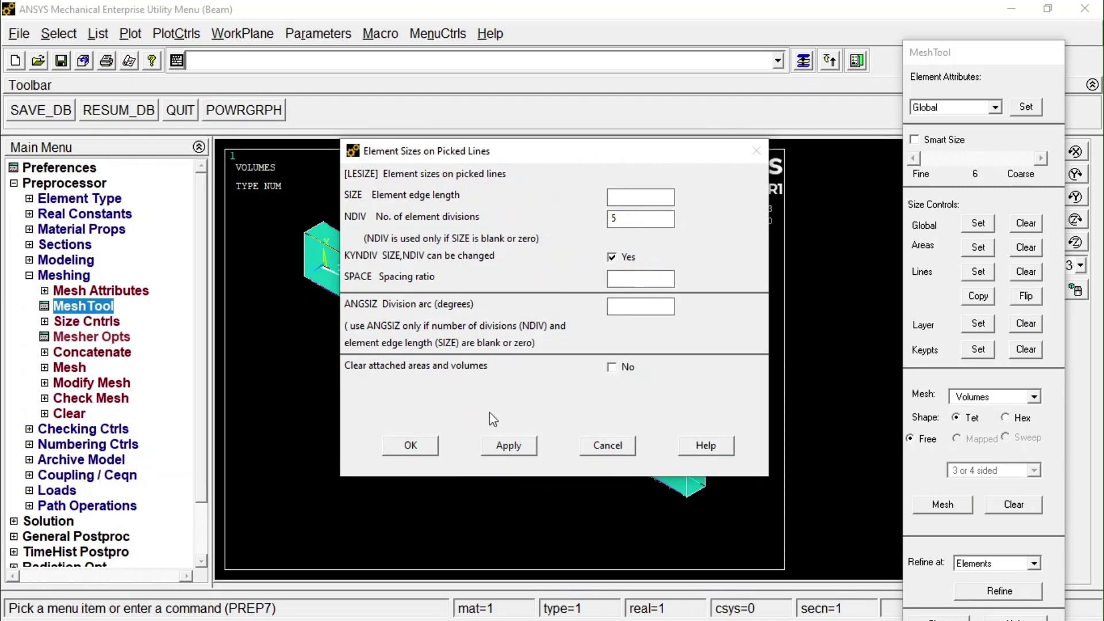
click(410, 445)
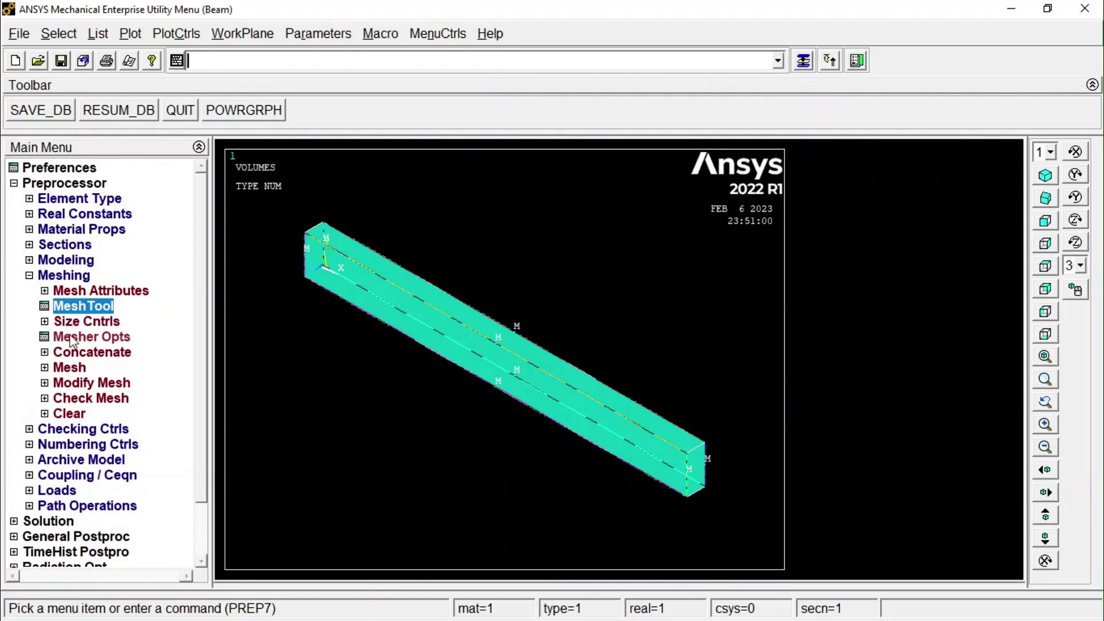
Assign 4 element divisions to the four short depth edges at both ends of the beam.
click(83, 306)
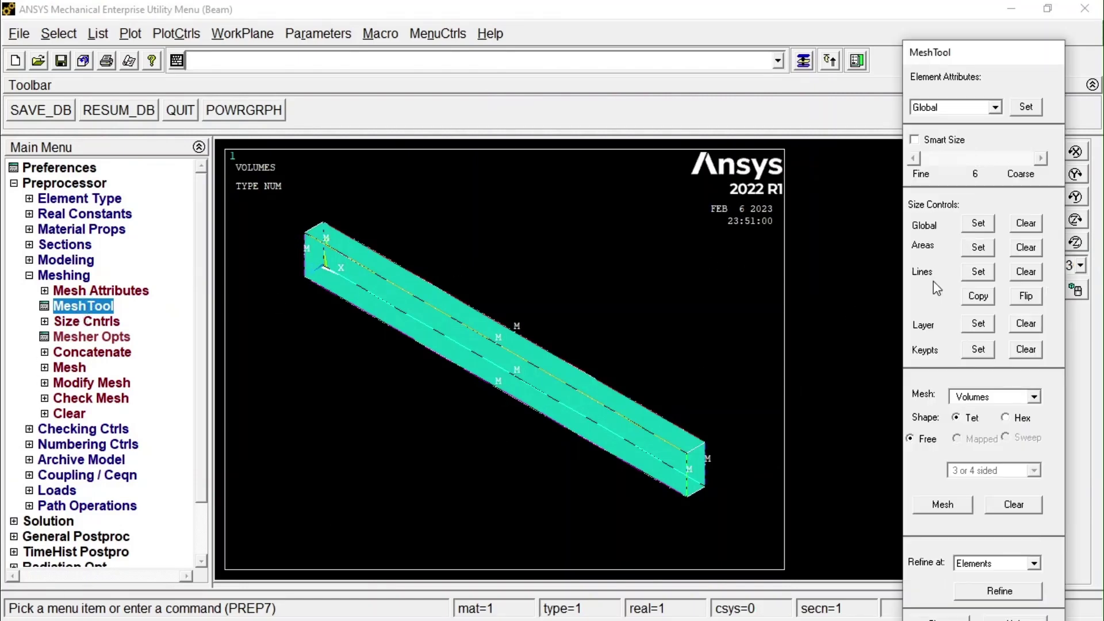
click(966, 274)
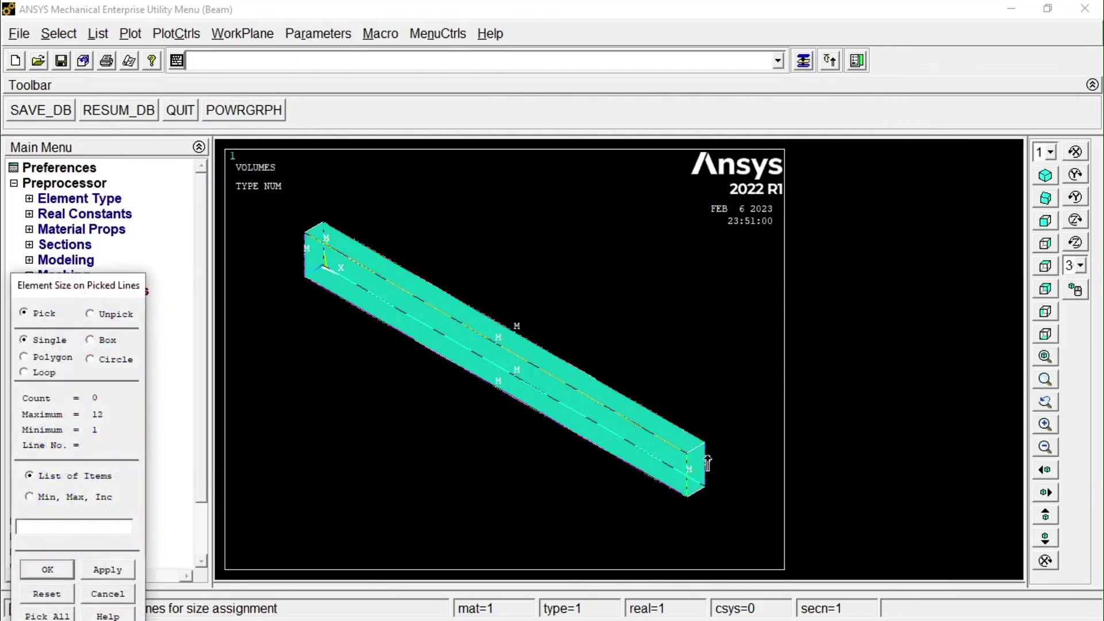
click(693, 454)
click(702, 494)
click(315, 275)
click(314, 228)
click(65, 572)
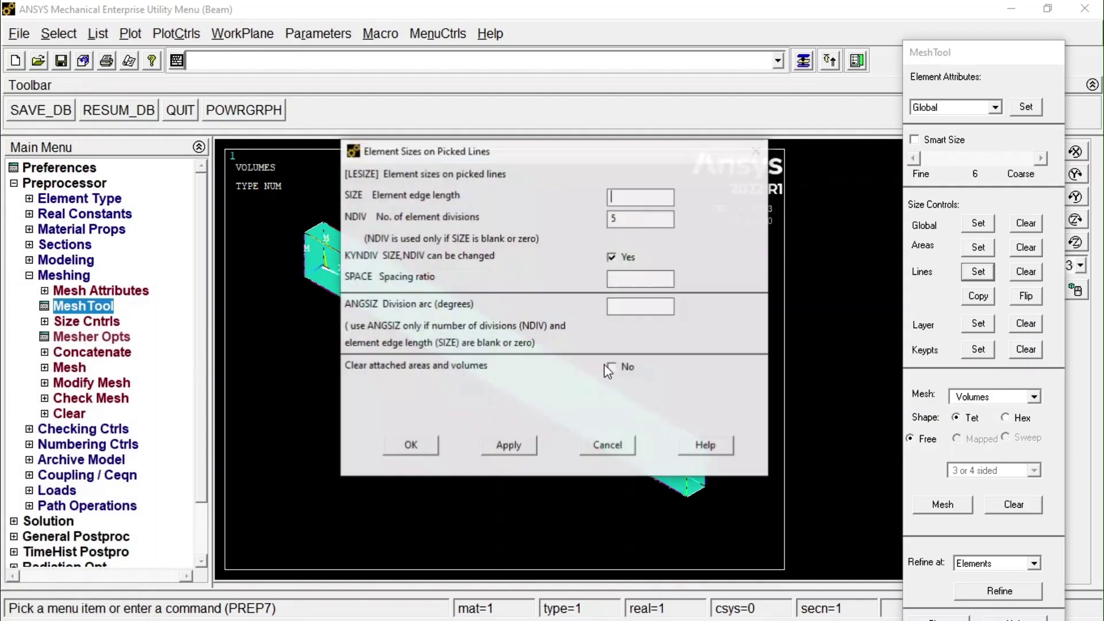
double_click(632, 218)
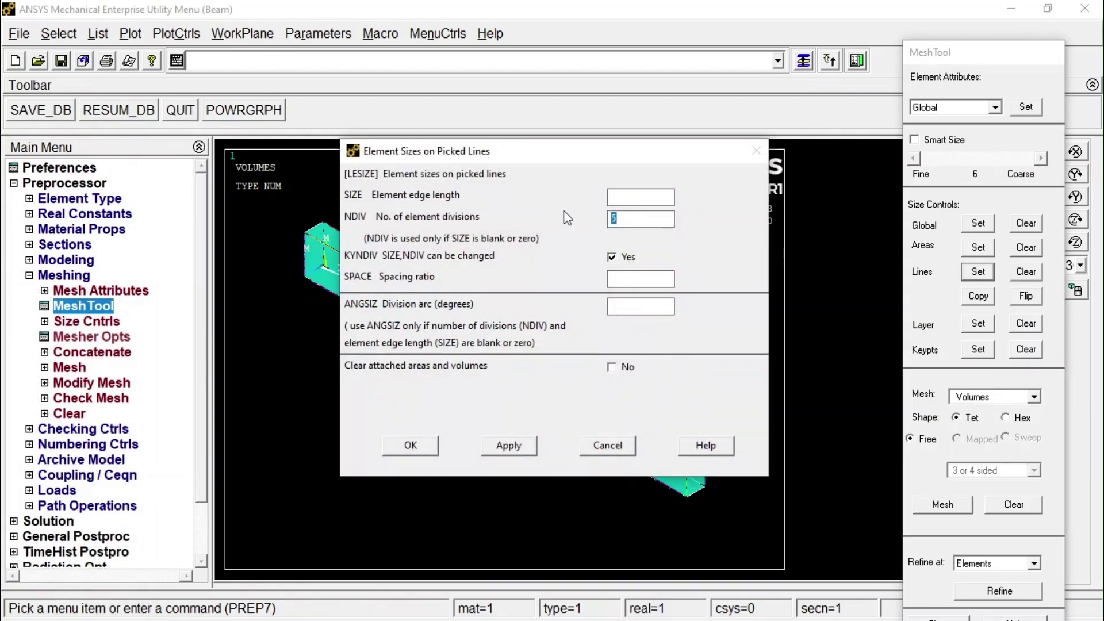
text(4)
click(410, 444)
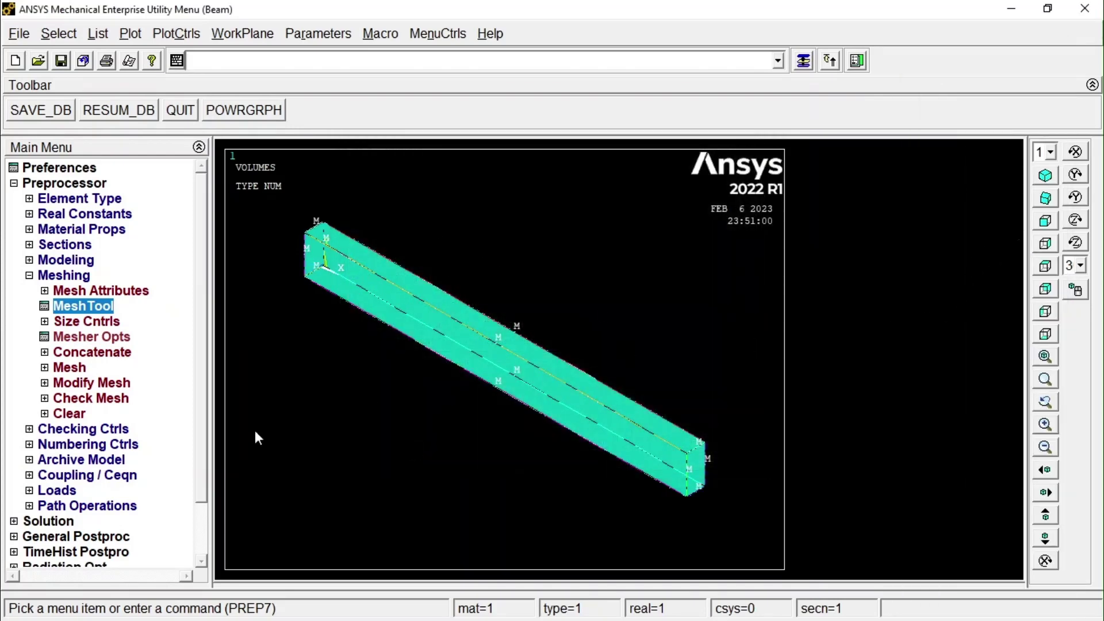
Mesh the whole beam volume with the hexahedral element shape.
click(80, 306)
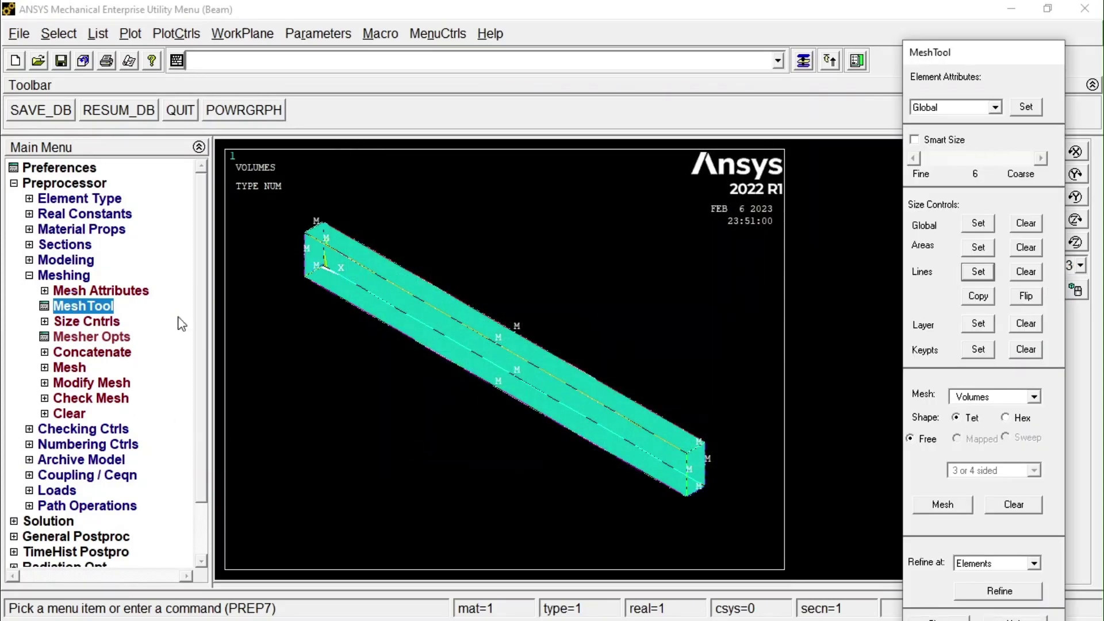
click(1007, 418)
click(948, 503)
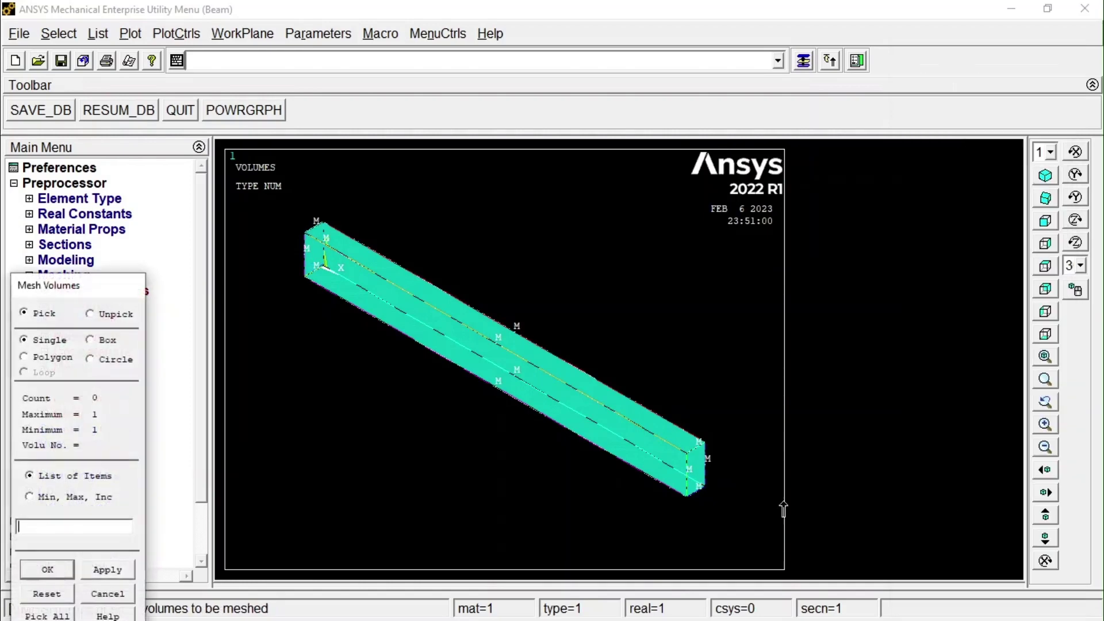
drag(98, 286, 129, 188)
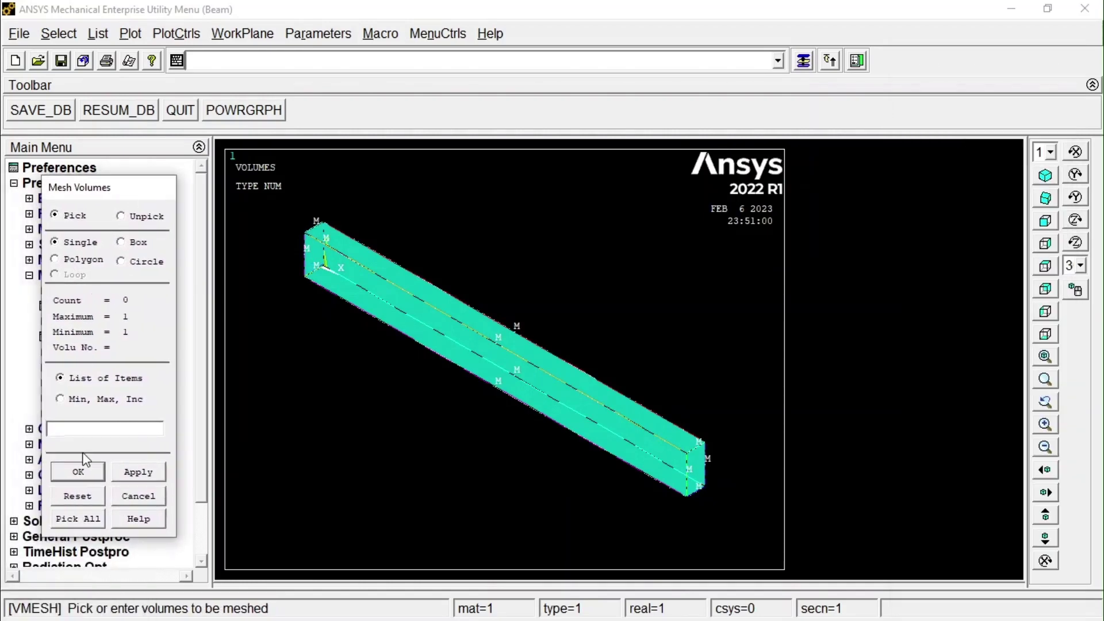
click(94, 515)
scroll(357, 286, up, 1)
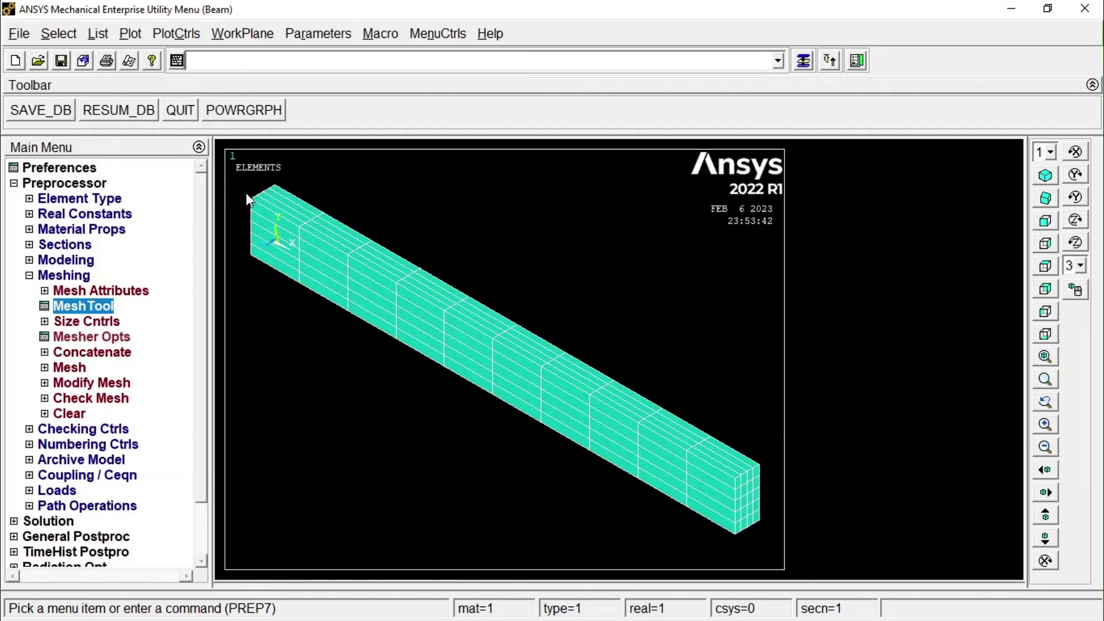
Constrain all degrees of freedom (All DOF) on every node of the beam's end face at the origin, box-selecting them in front view.
click(28, 276)
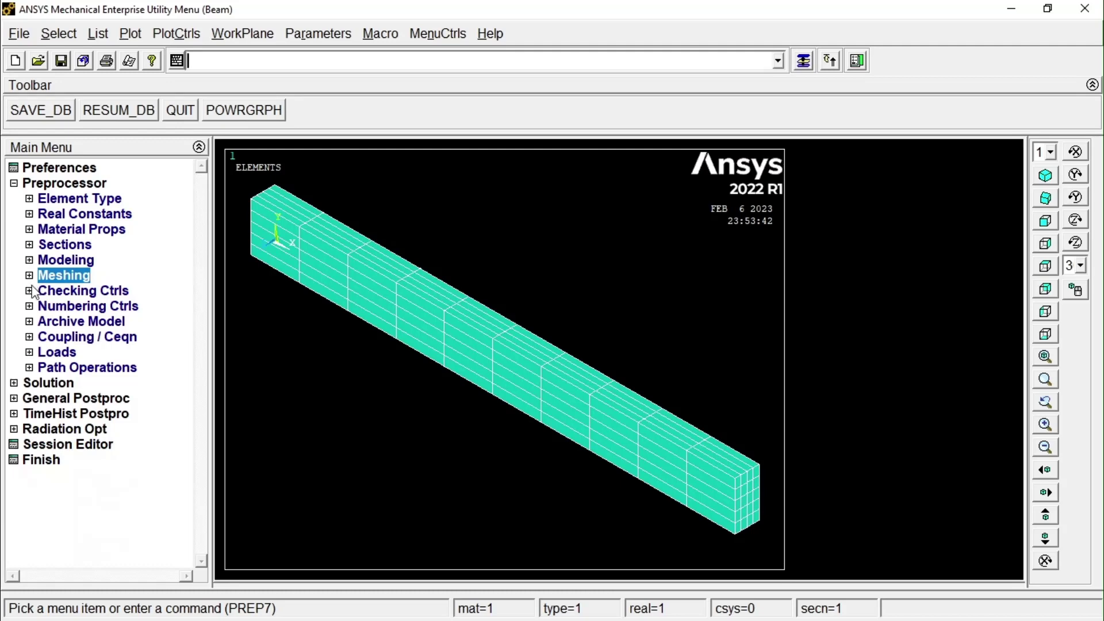
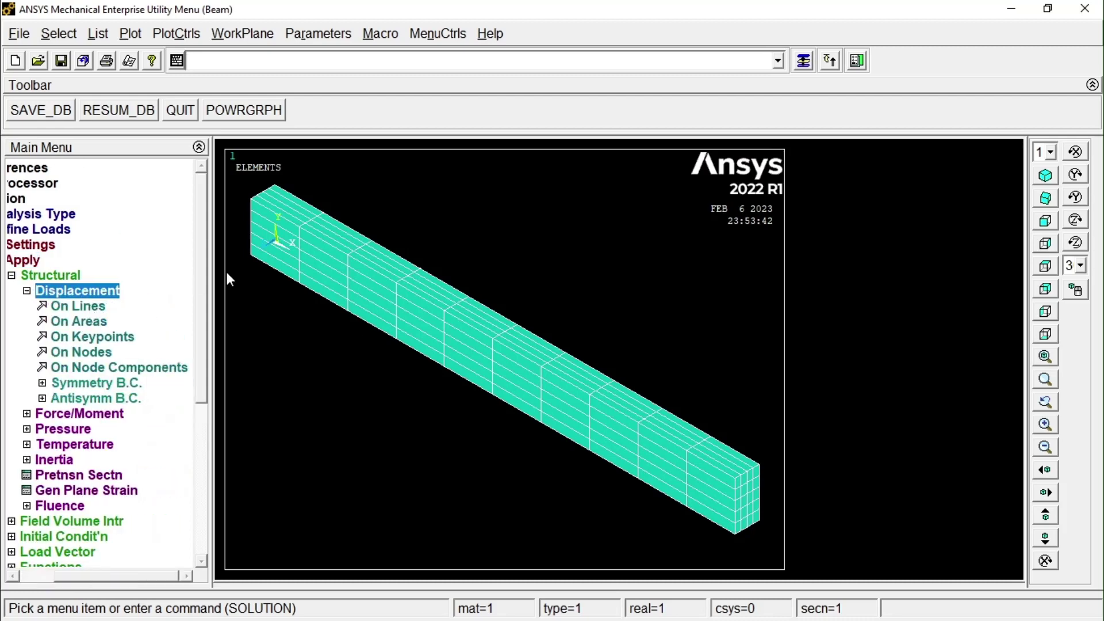
click(85, 352)
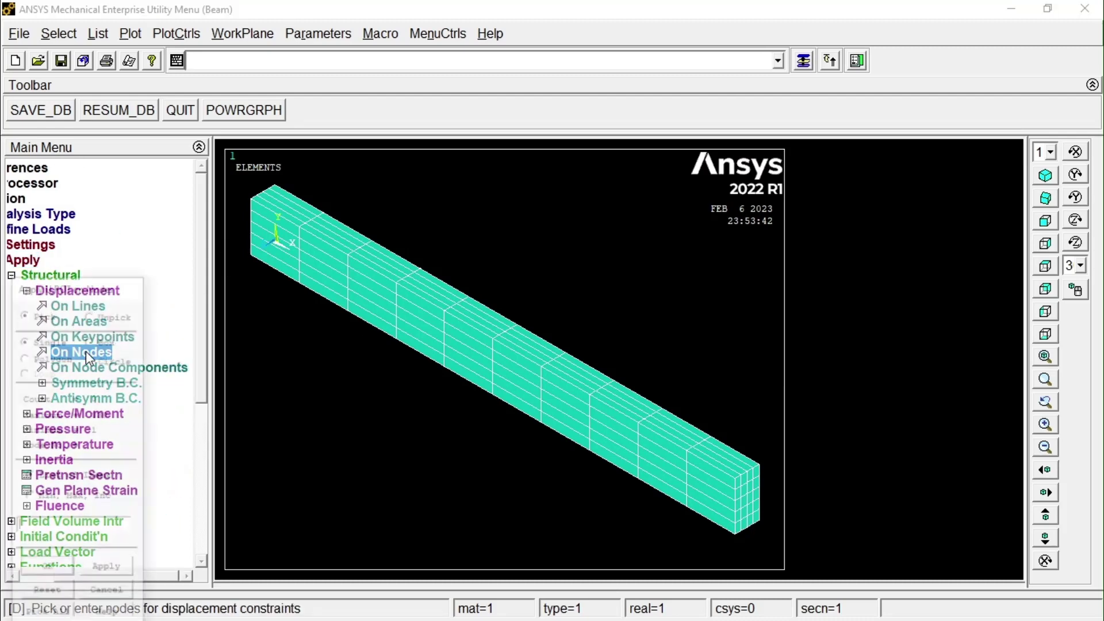
drag(80, 287, 92, 217)
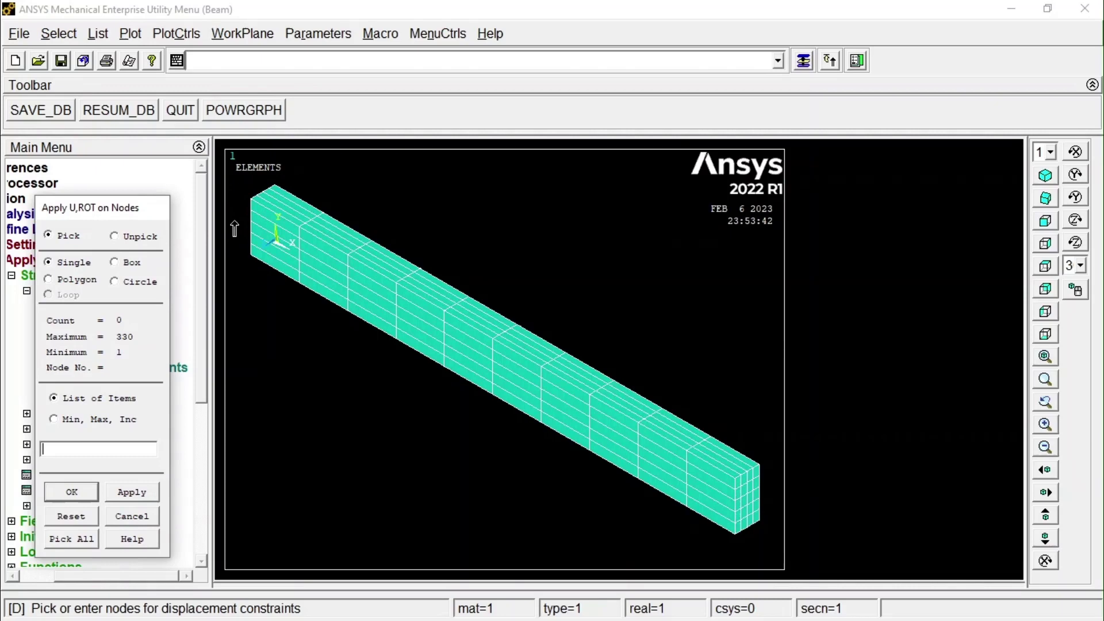
click(1051, 222)
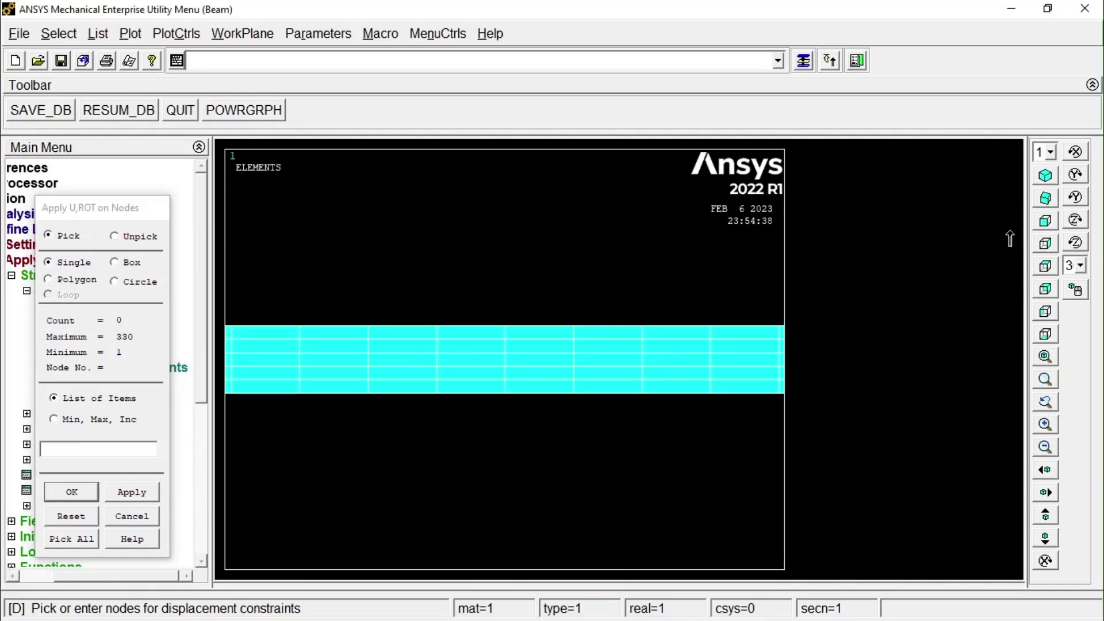
scroll(307, 371, down, 3)
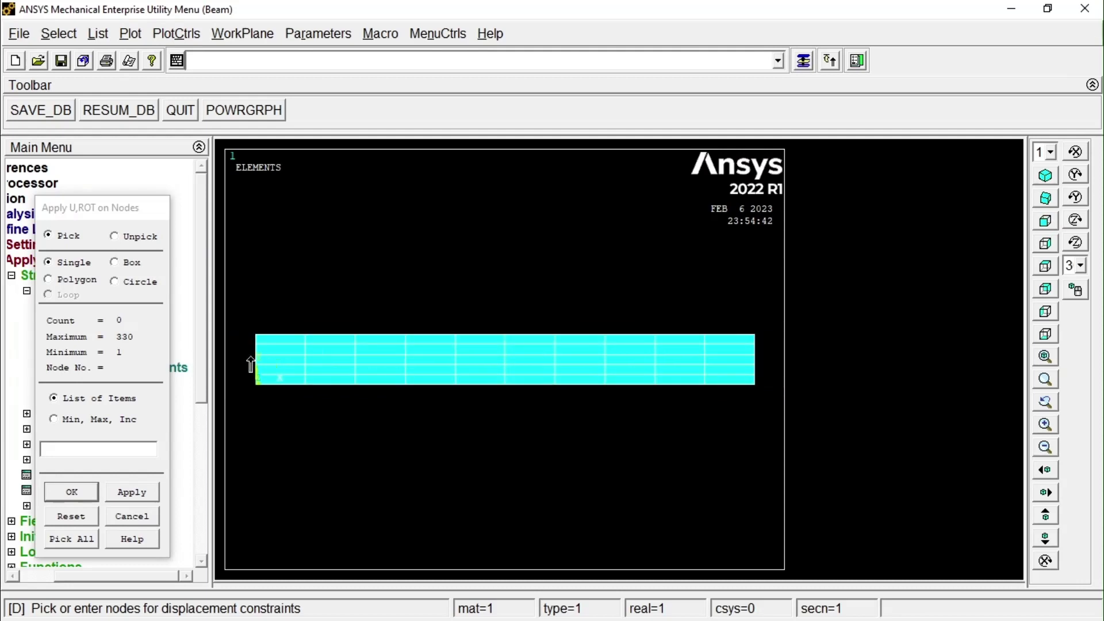
scroll(249, 346, down, 1)
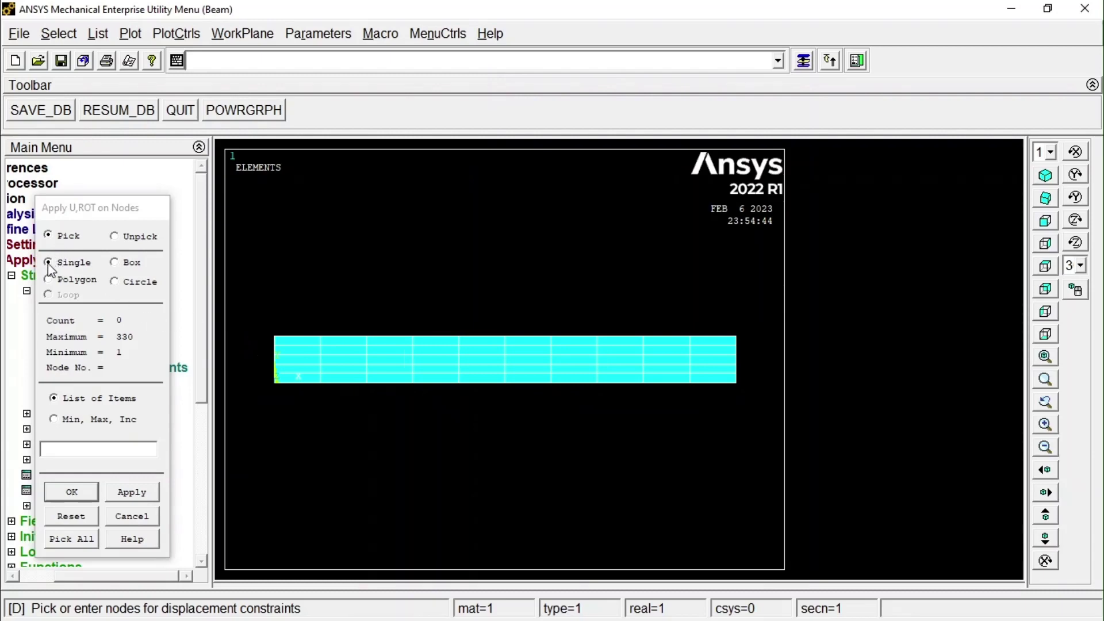
click(116, 266)
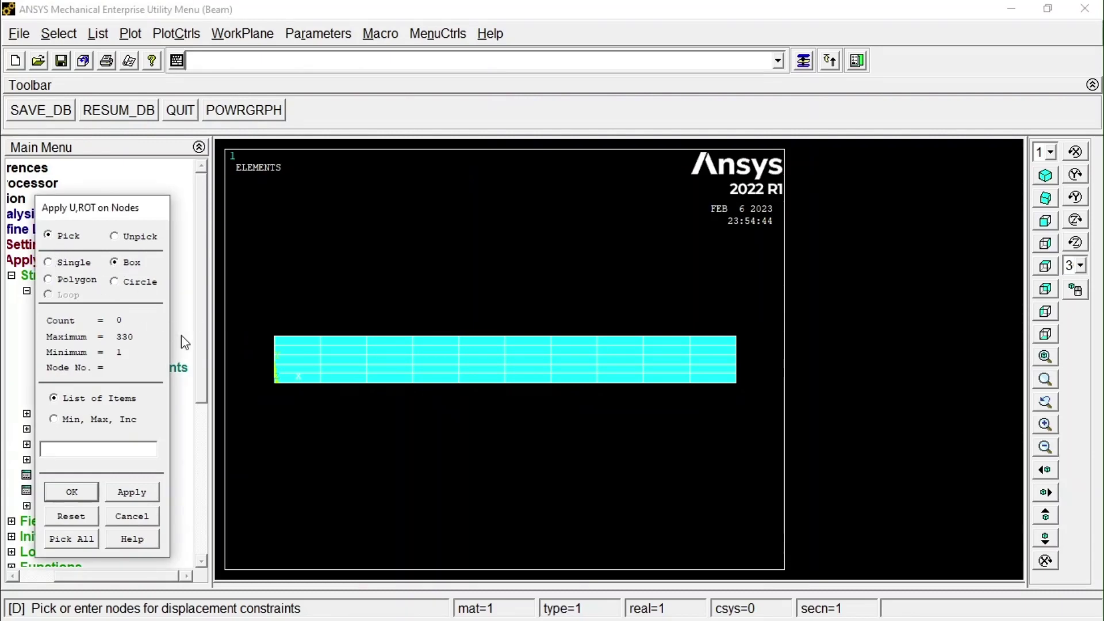
drag(238, 293, 297, 414)
click(1045, 176)
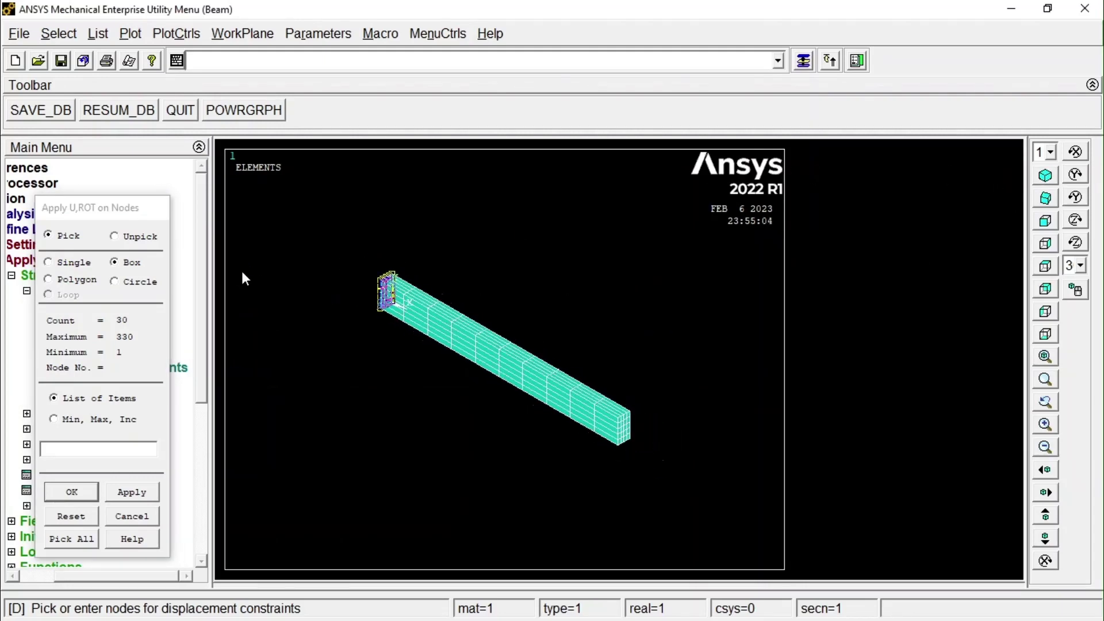
scroll(243, 279, up, 1)
scroll(239, 203, up, 1)
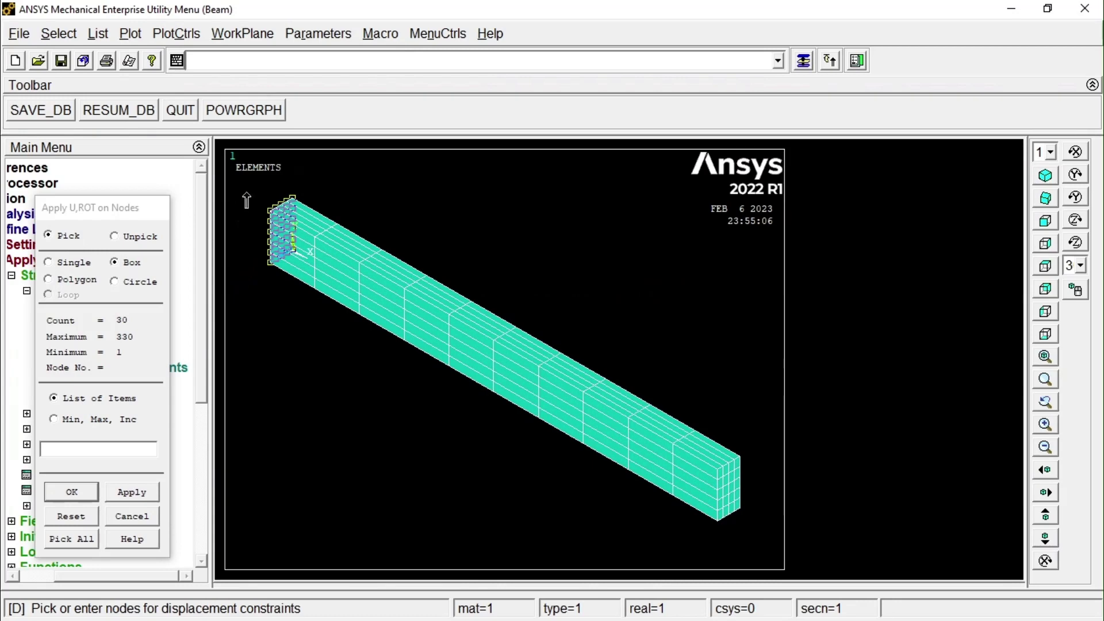
click(72, 492)
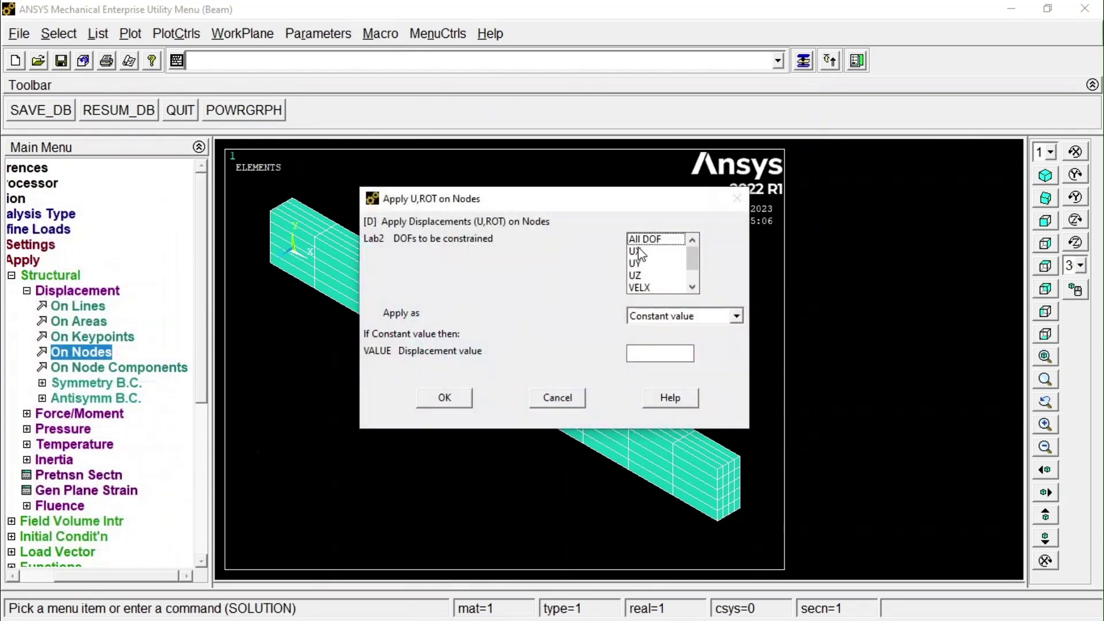
click(654, 239)
click(444, 398)
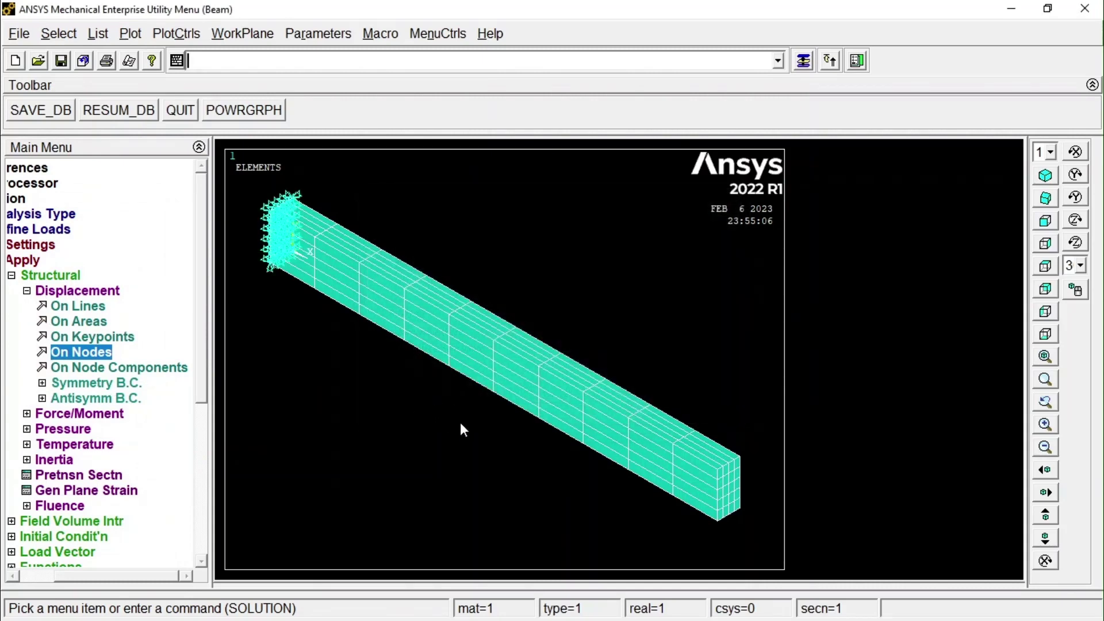
Apply a negative constant FY force to the middle node on the top edge of the beam's free end.
scroll(738, 478, up, 2)
scroll(740, 479, down, 3)
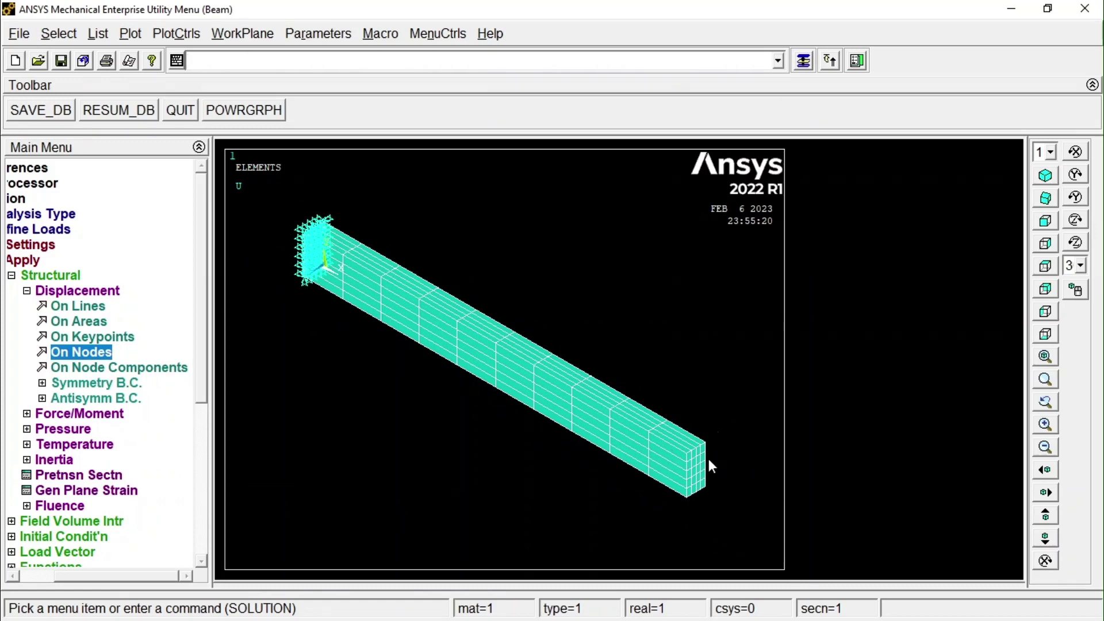
click(1046, 380)
click(667, 426)
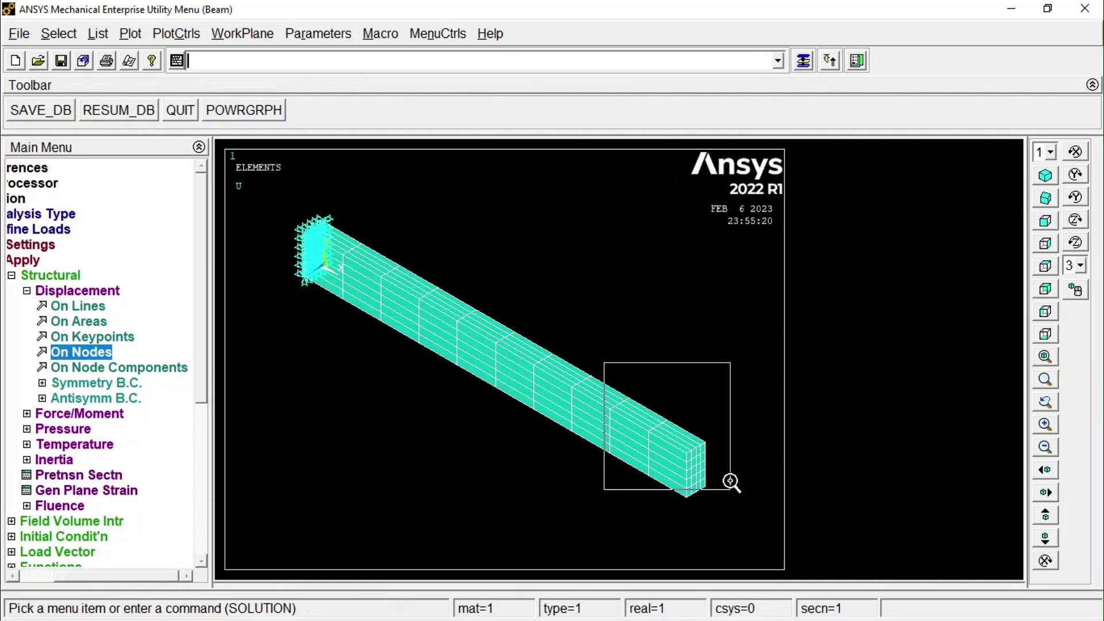
click(731, 482)
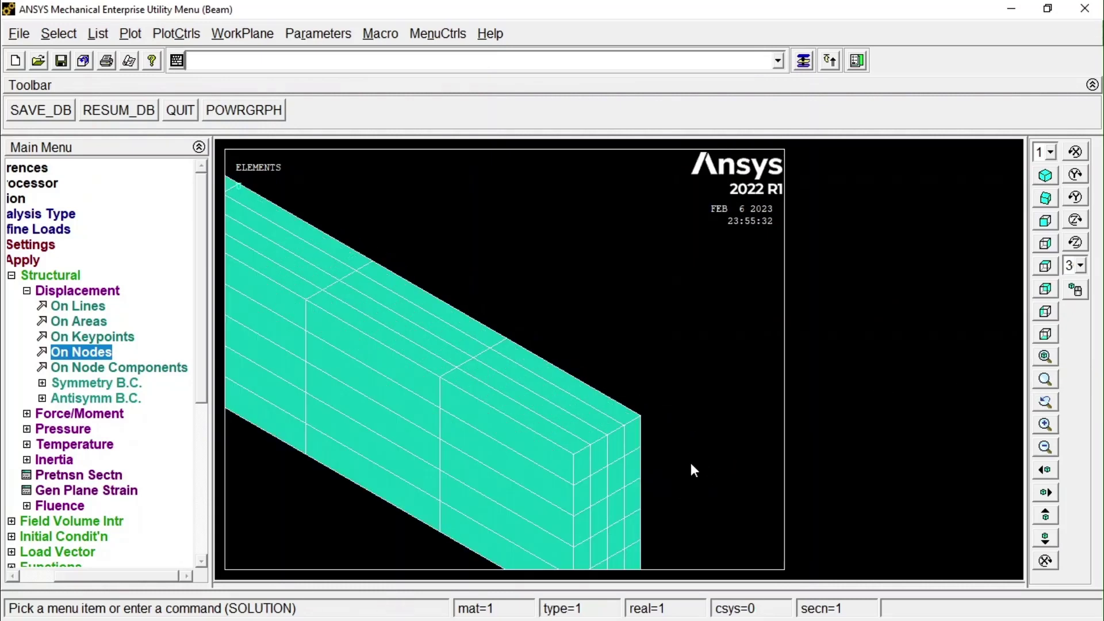
click(27, 291)
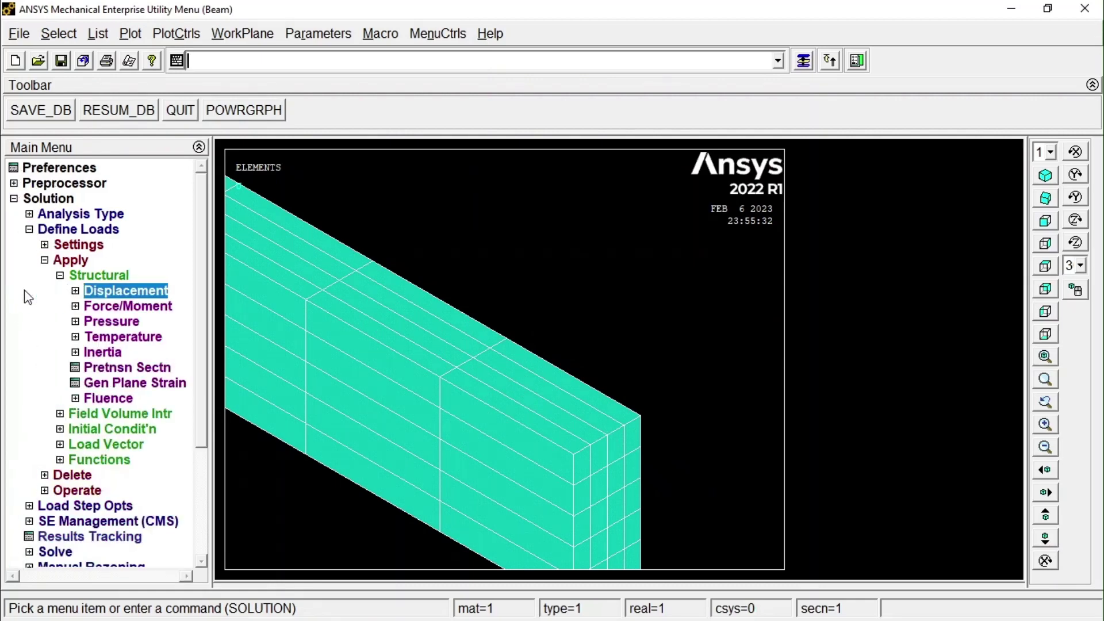
click(110, 308)
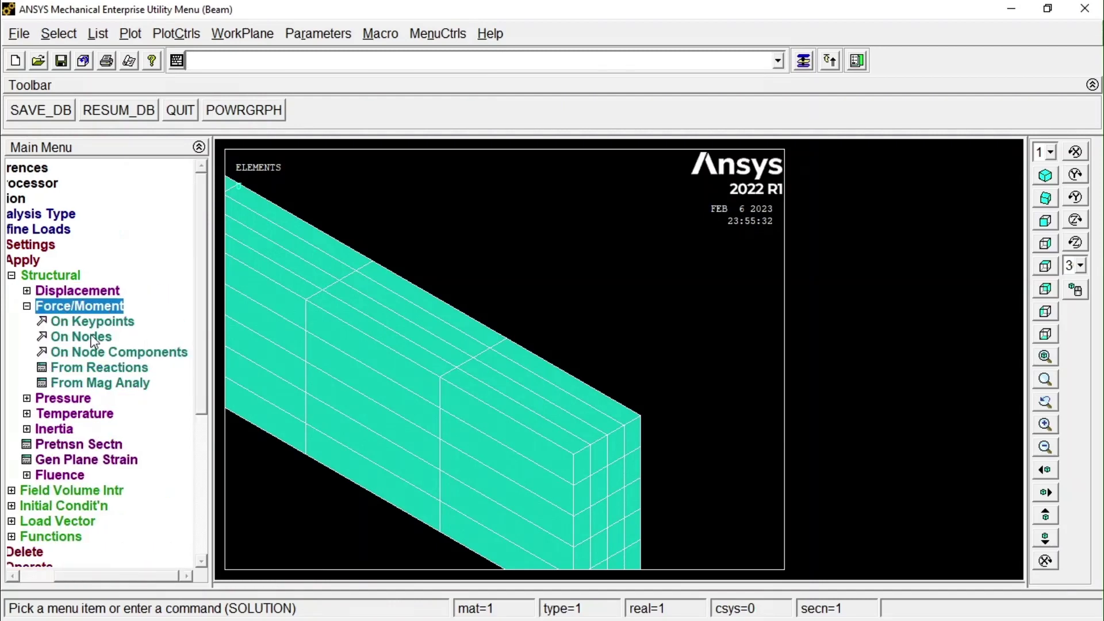
click(94, 338)
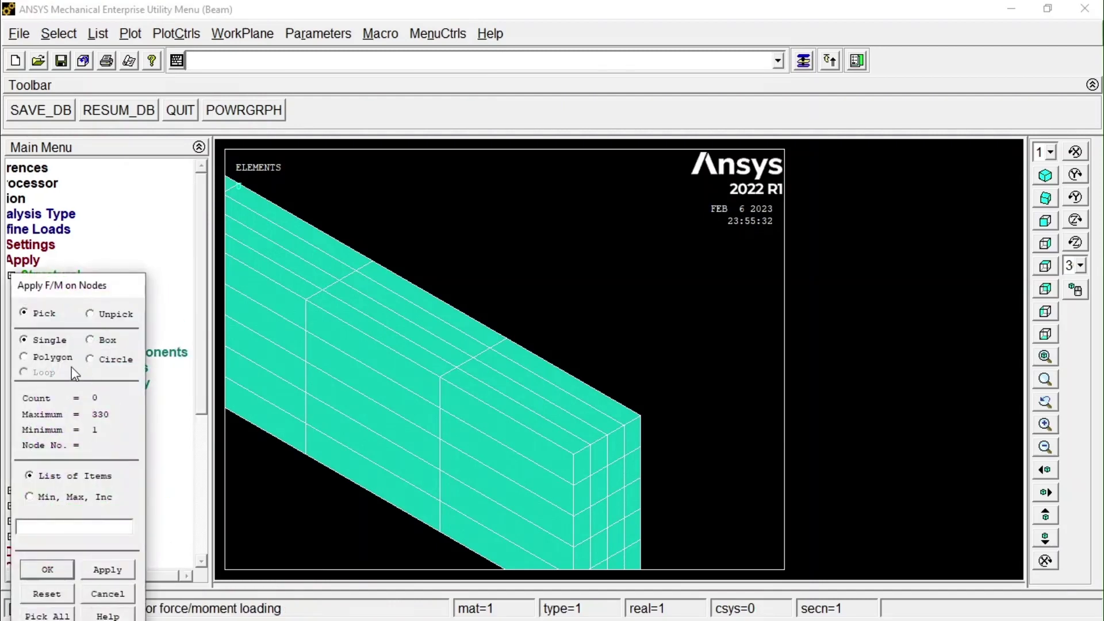
click(608, 440)
click(54, 565)
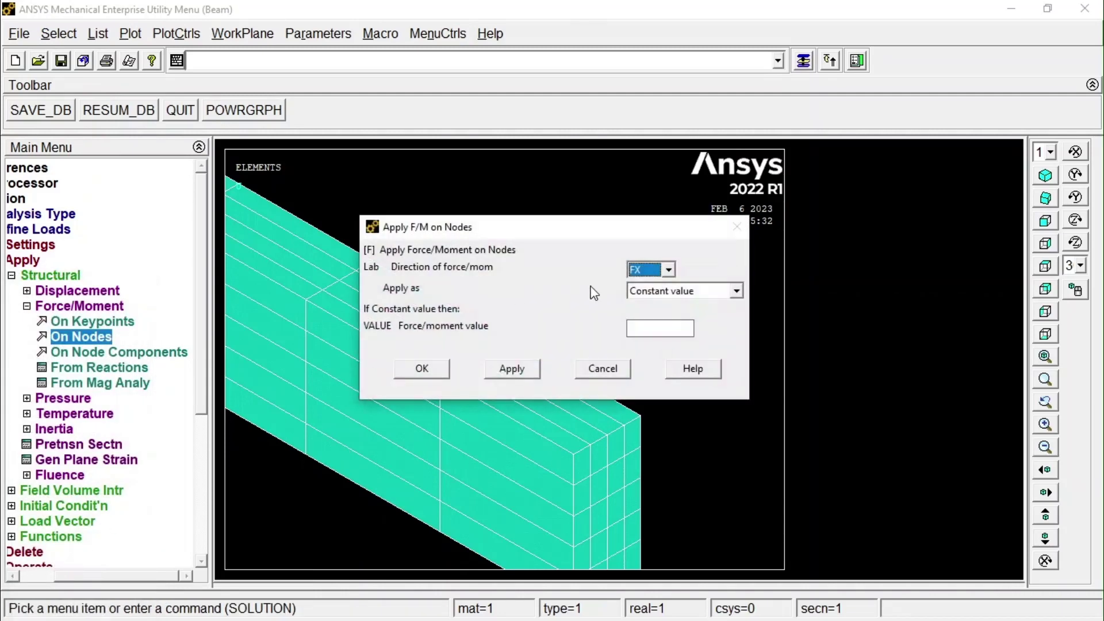
click(668, 270)
click(639, 288)
click(647, 329)
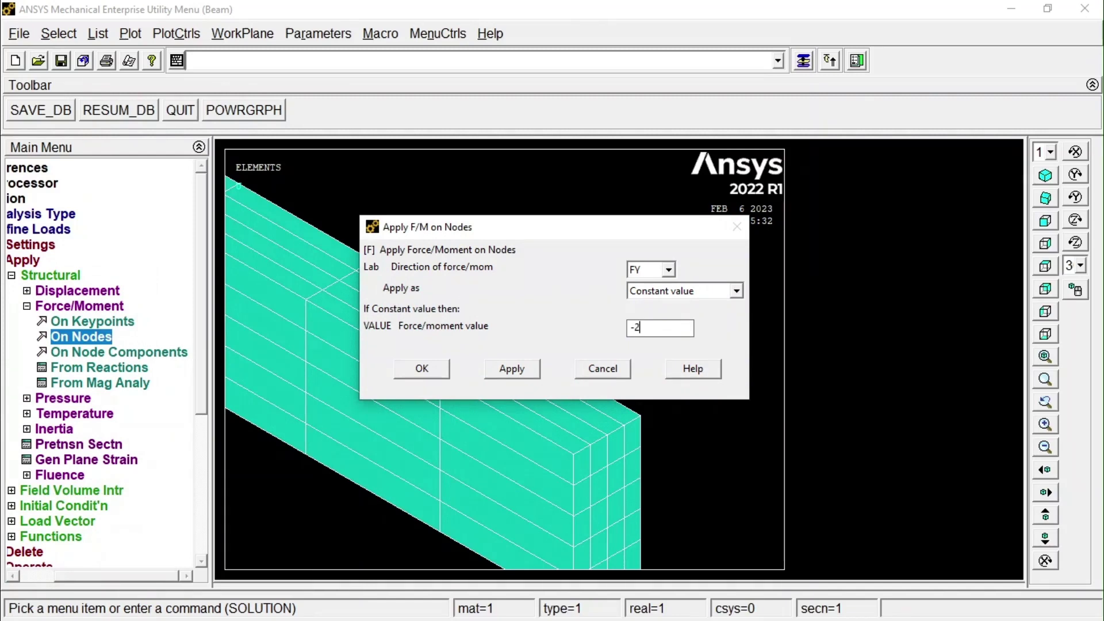
click(423, 371)
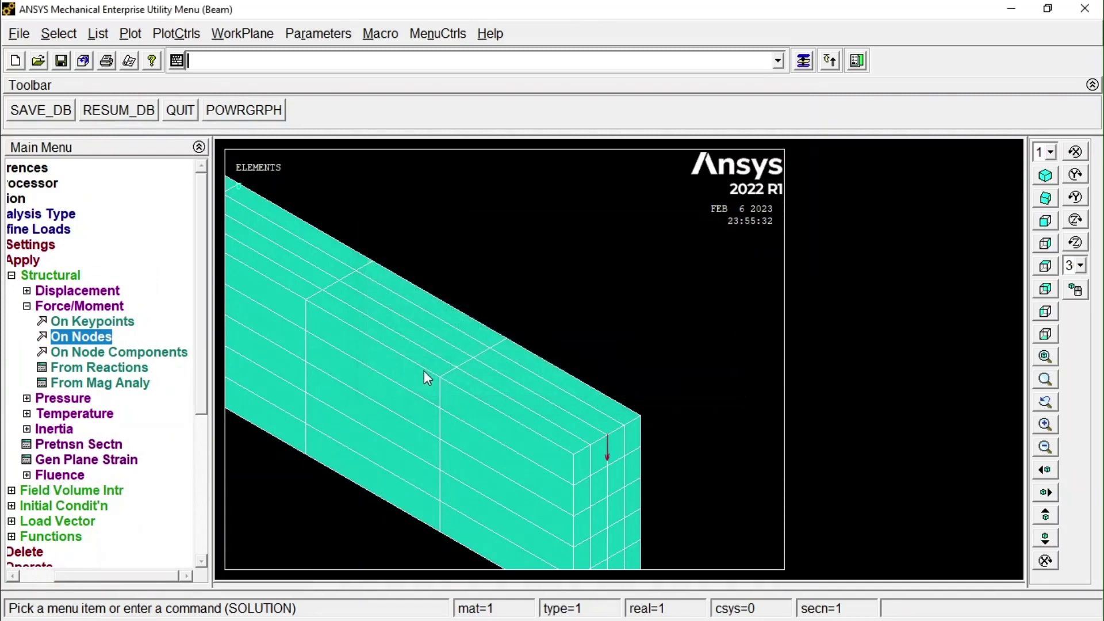
Solve the current load step and dismiss the completion note and status listing.
ctrl+middle_drag(603, 460, 255, 209)
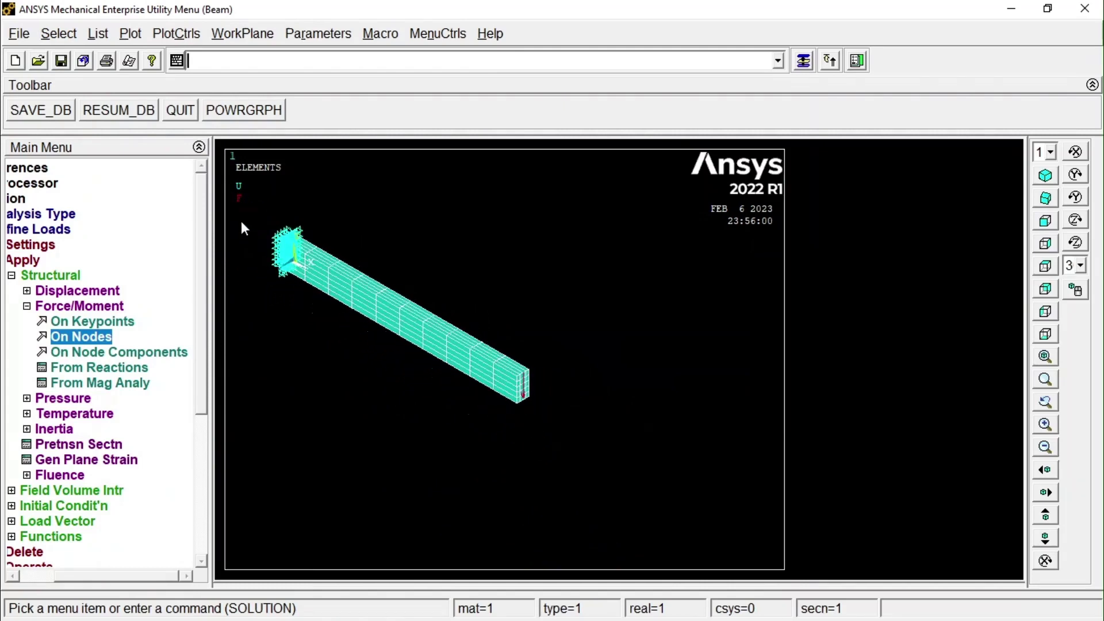
click(11, 276)
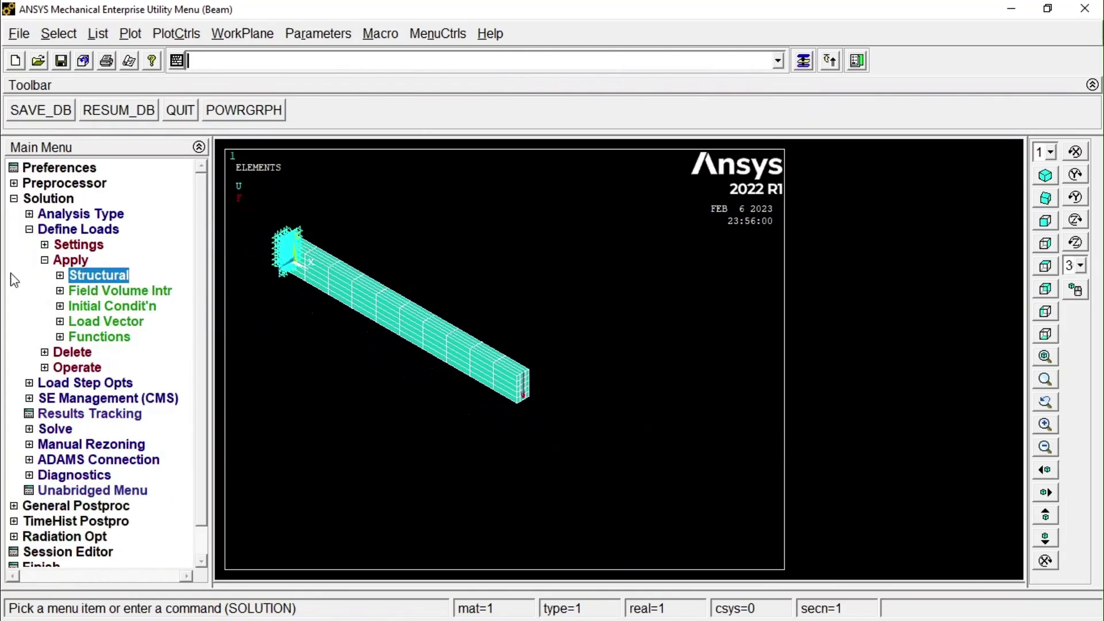
click(29, 229)
click(29, 291)
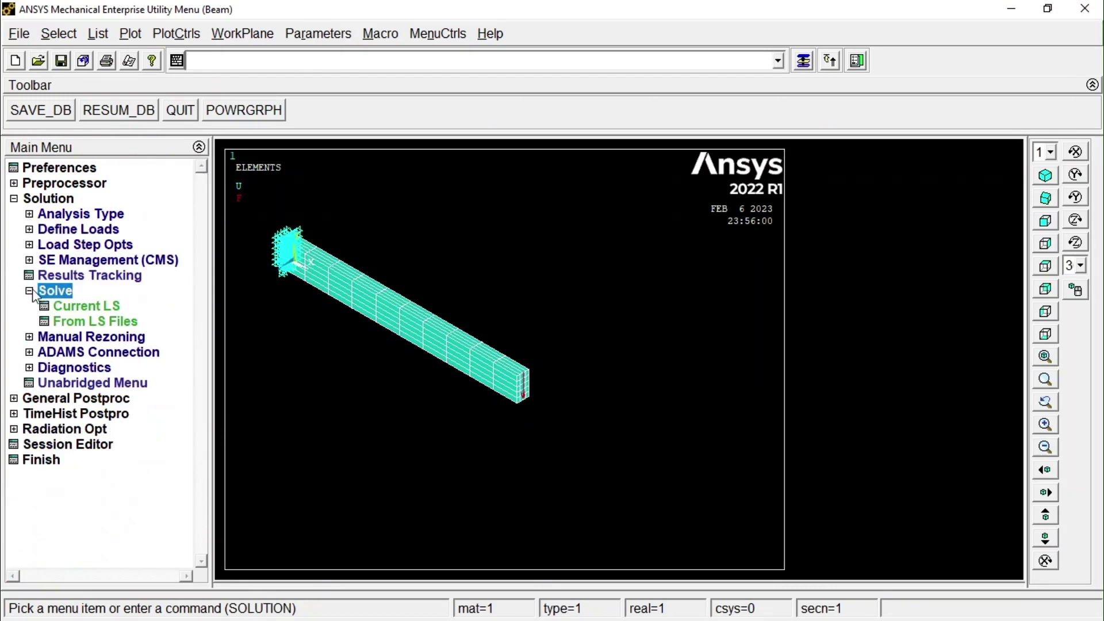
click(60, 308)
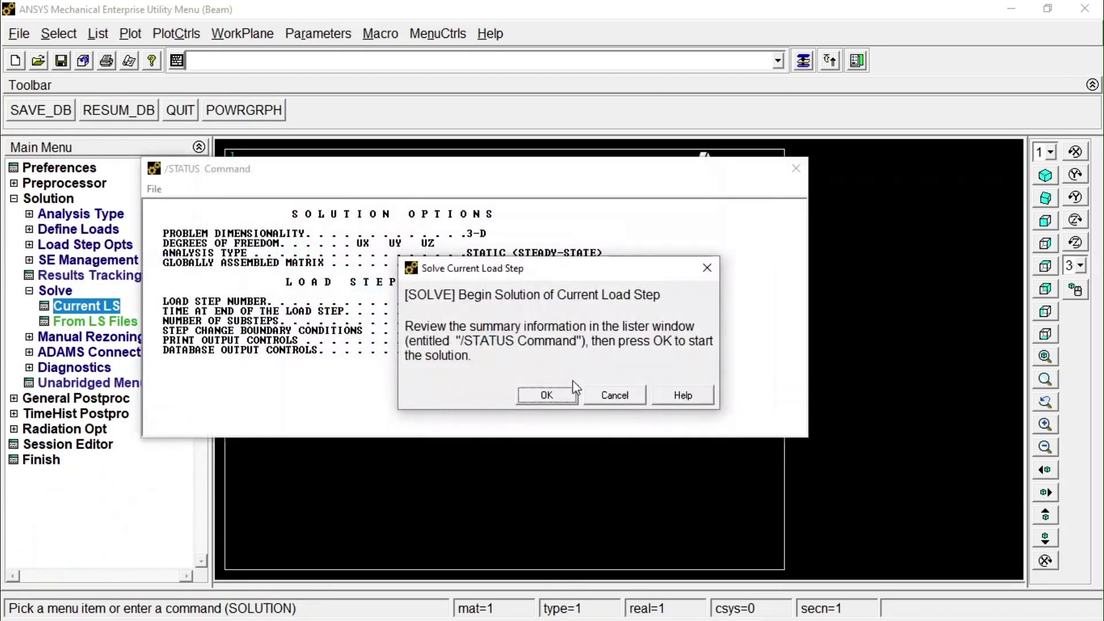
click(548, 394)
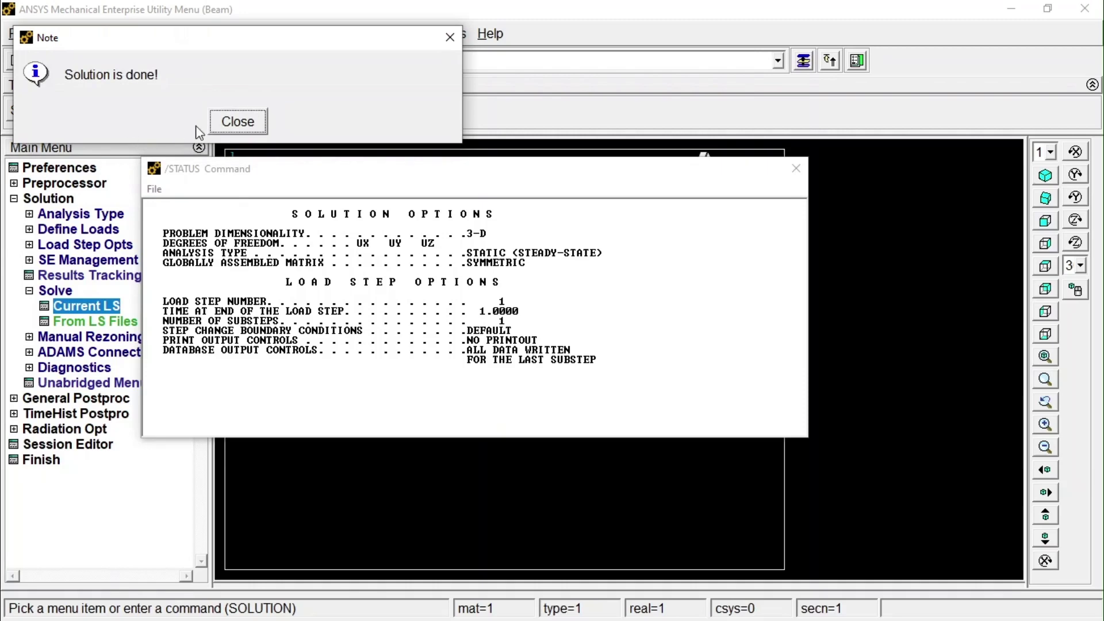
click(238, 122)
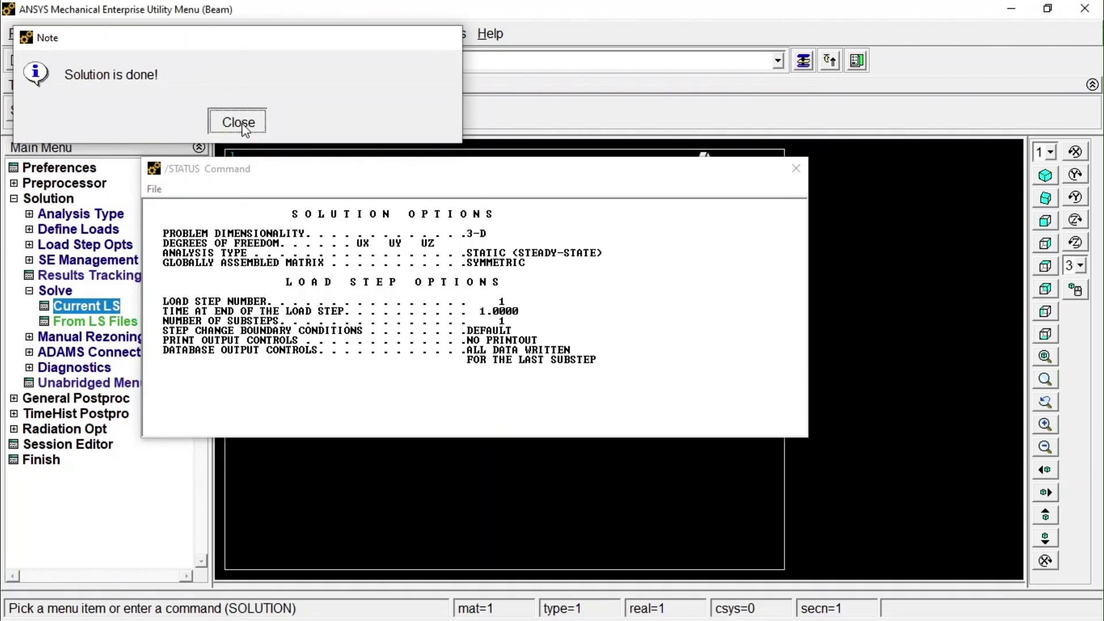
click(797, 168)
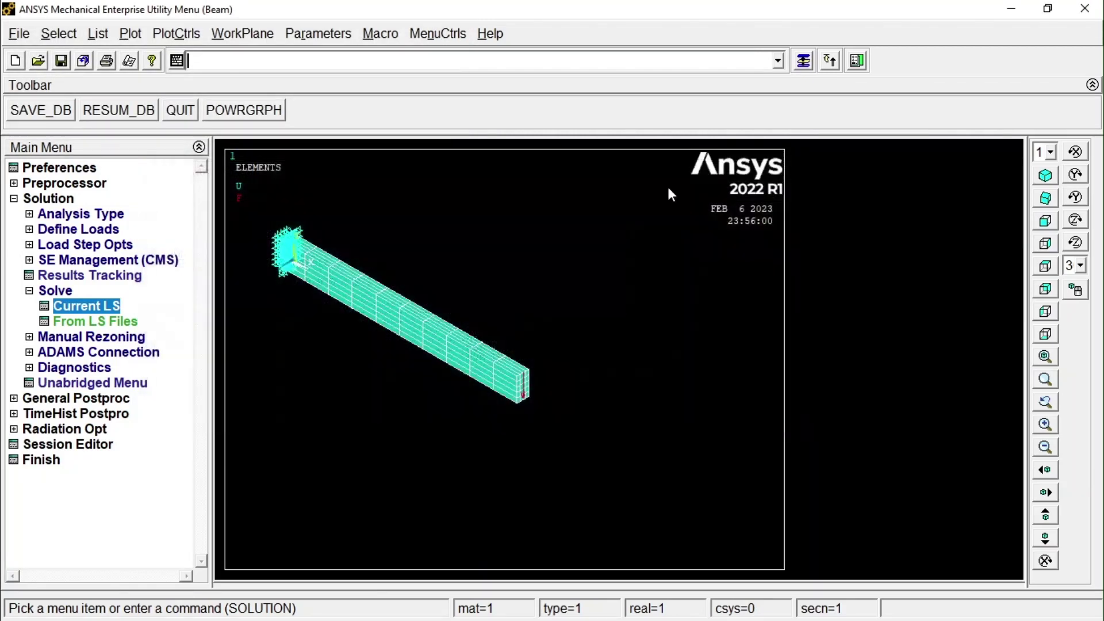
Read the first result set in the general postprocessor.
click(90, 402)
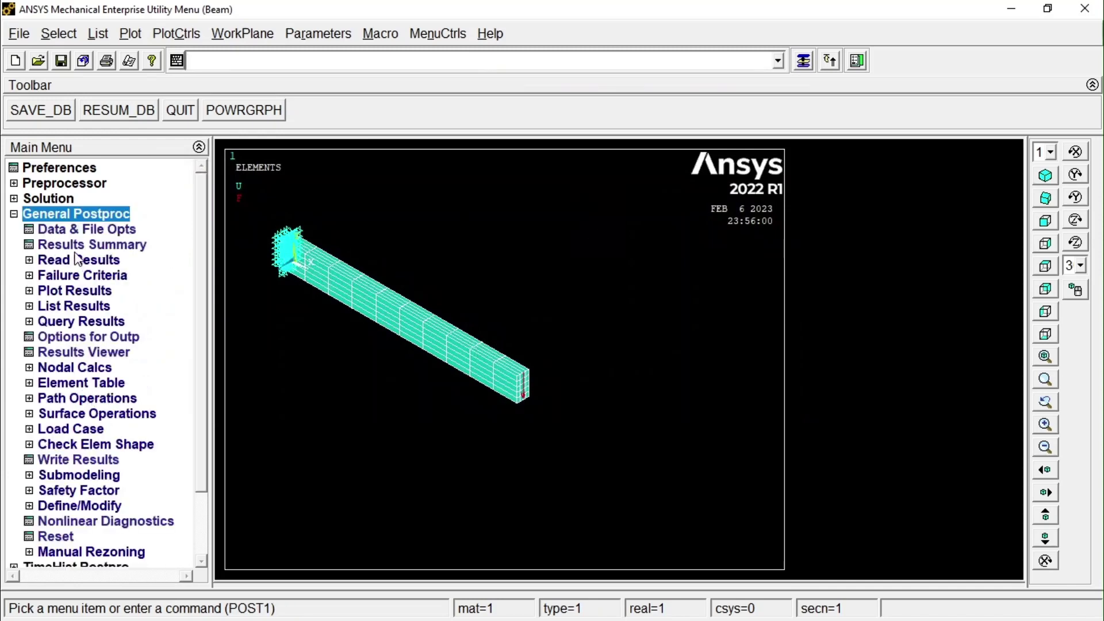
click(79, 260)
click(83, 278)
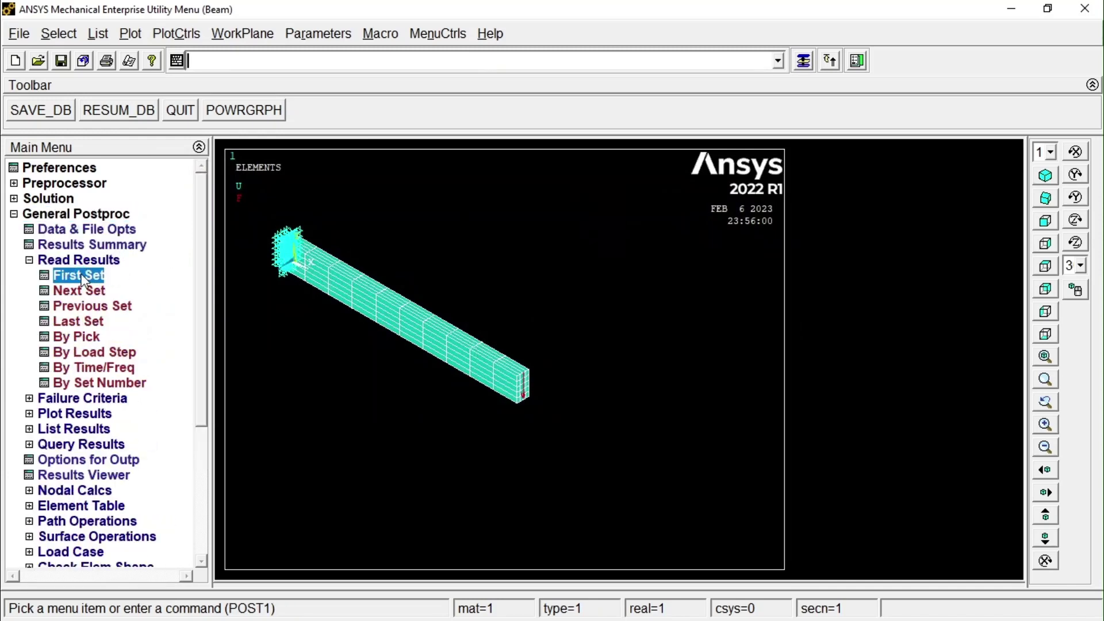
Plot the beam's deformed shape together with its undeformed edge and show it in front view.
click(69, 416)
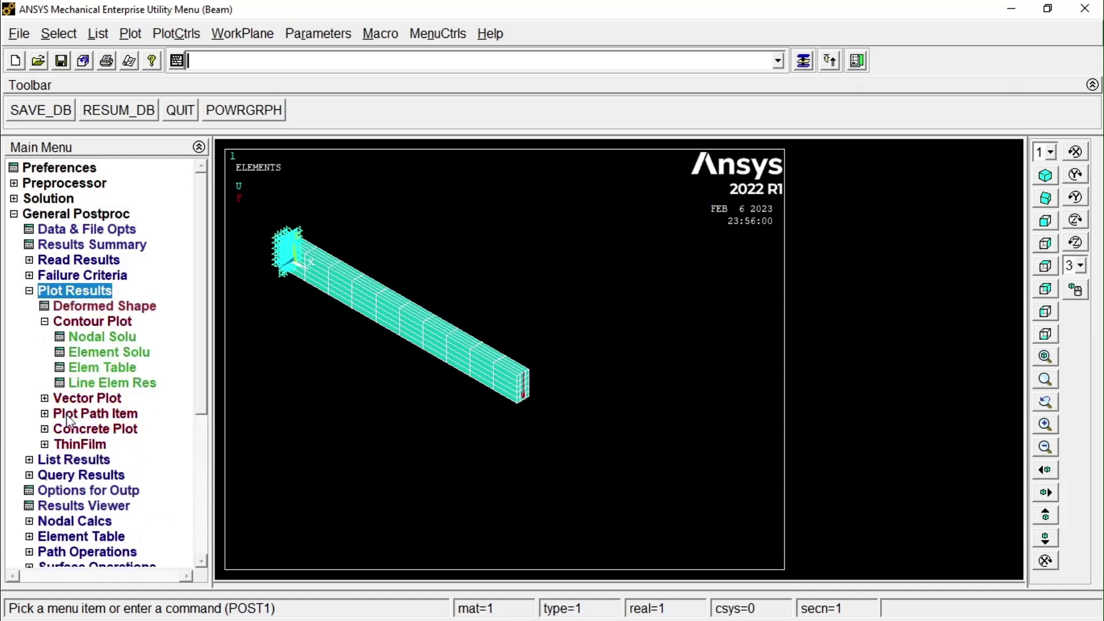
click(102, 306)
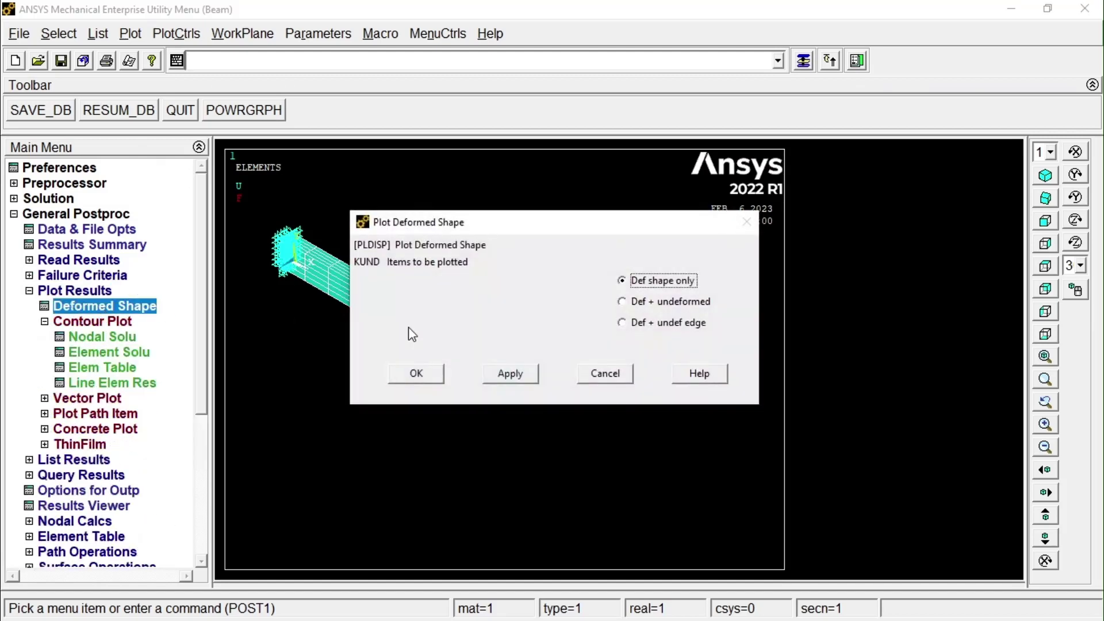
click(660, 331)
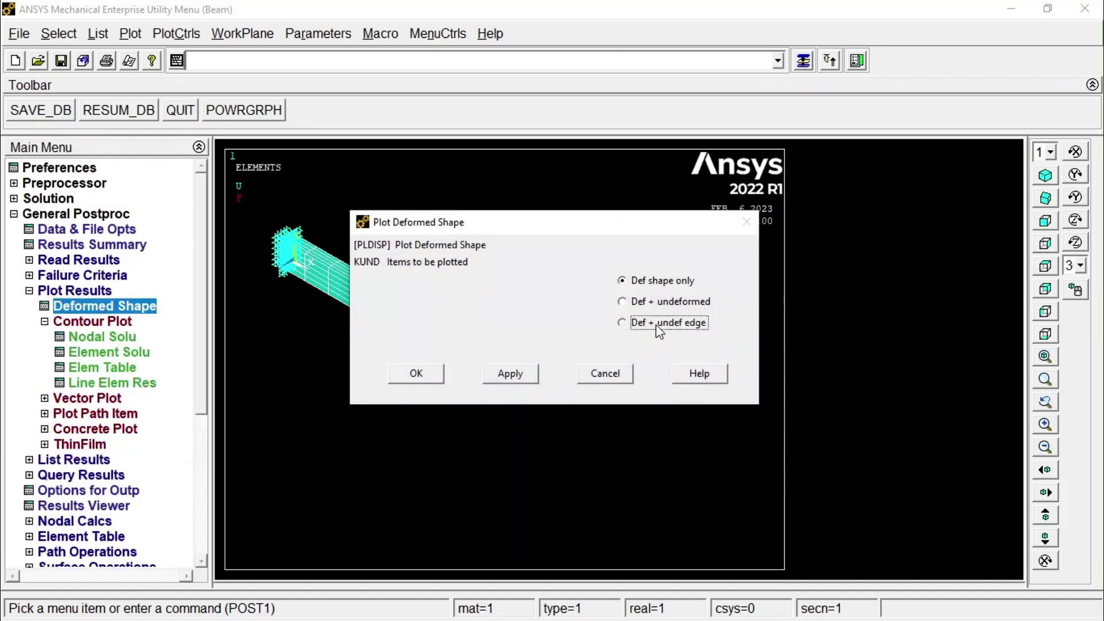
click(425, 375)
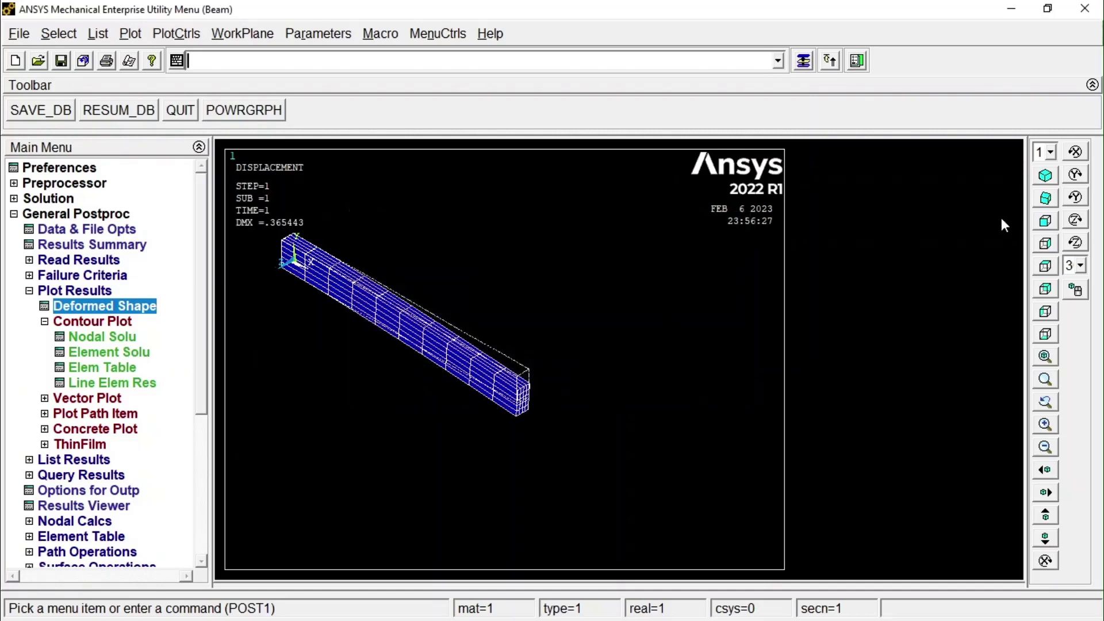
click(1045, 221)
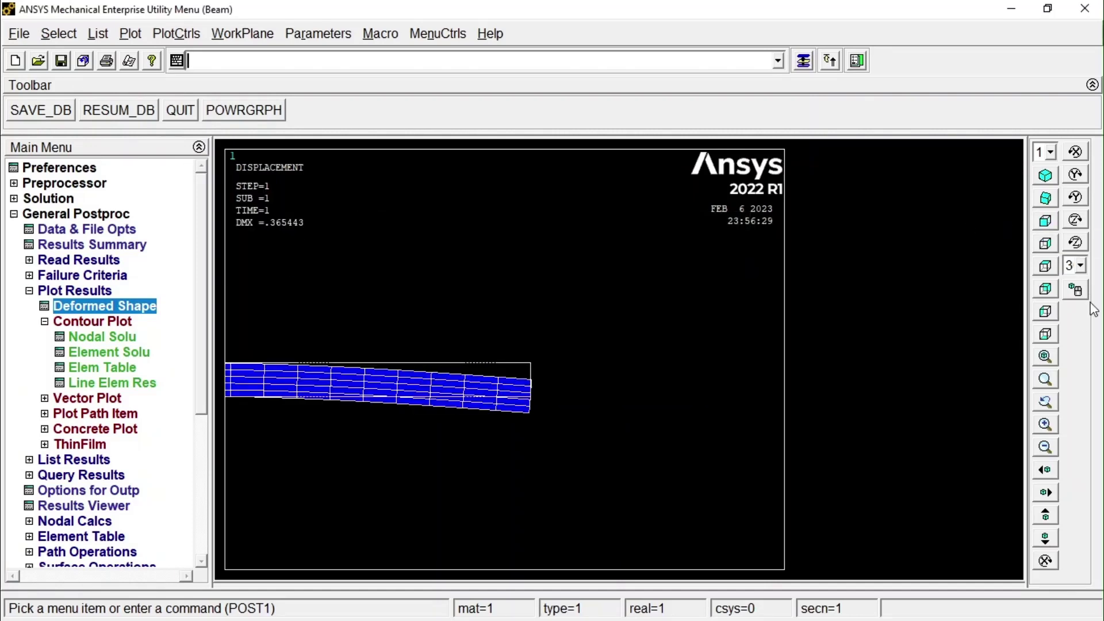
Plot the nodal X-component of displacement contour for the deformed shape only and show the beam in isometric view.
click(1046, 357)
click(1046, 358)
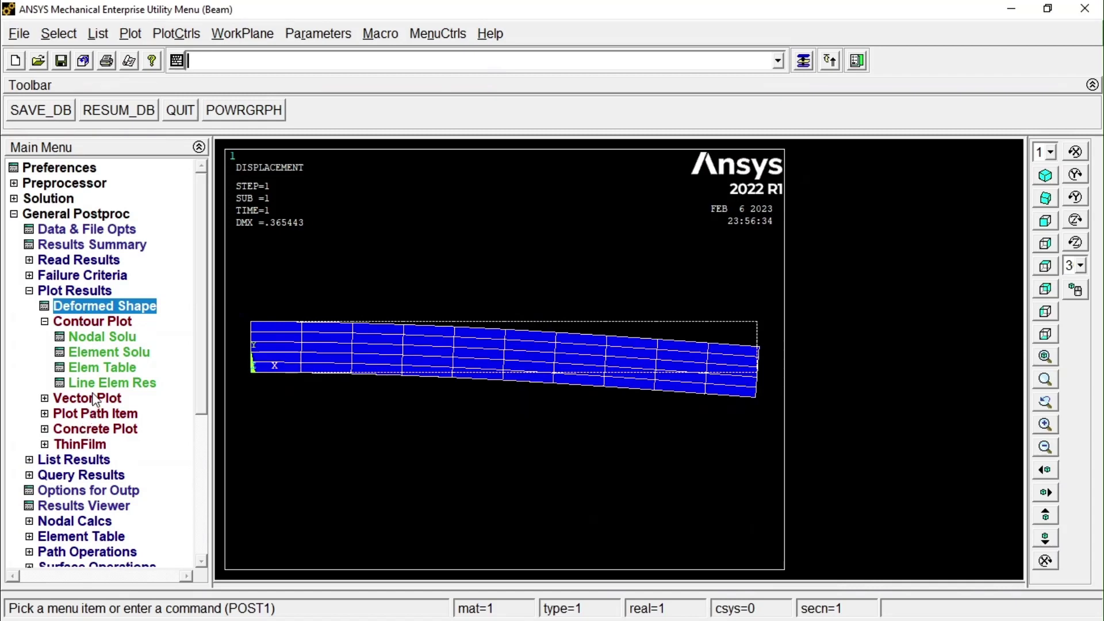
click(108, 336)
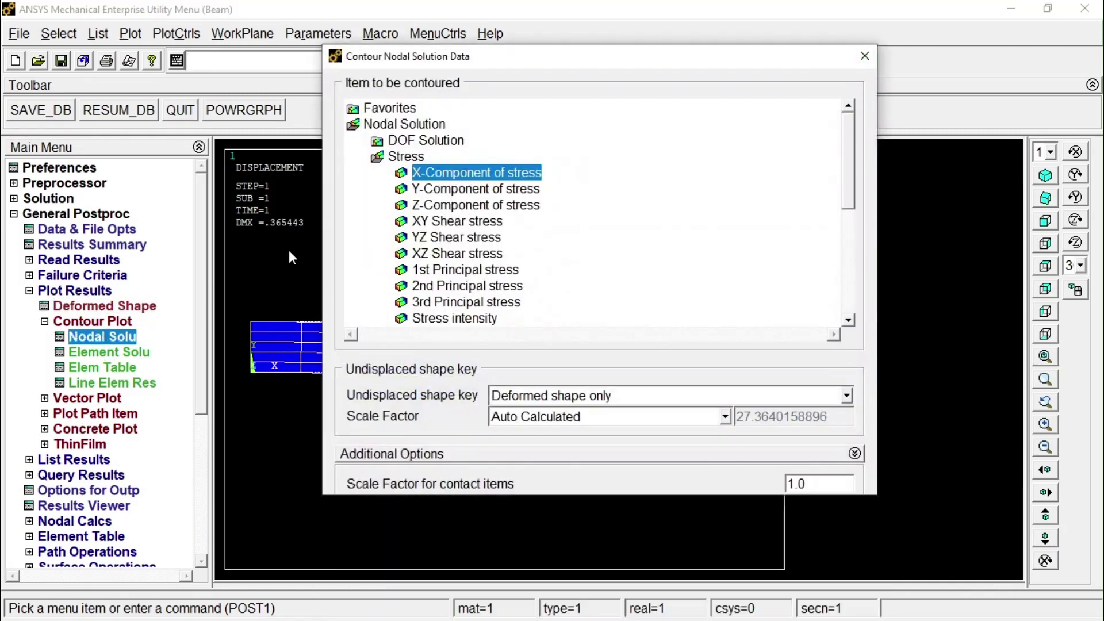
click(424, 142)
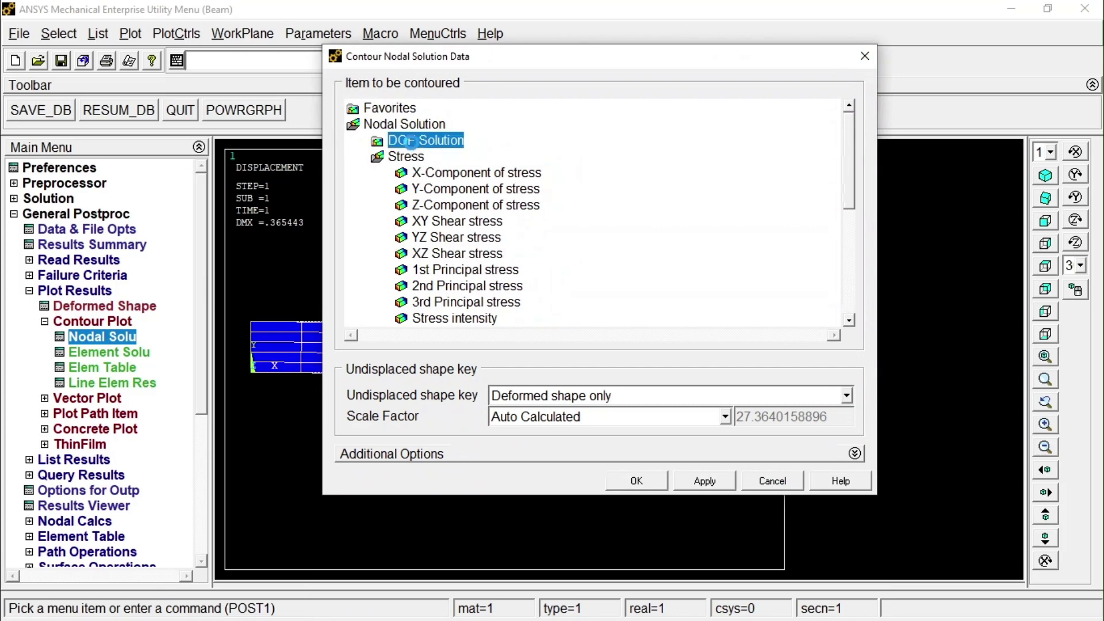
click(437, 158)
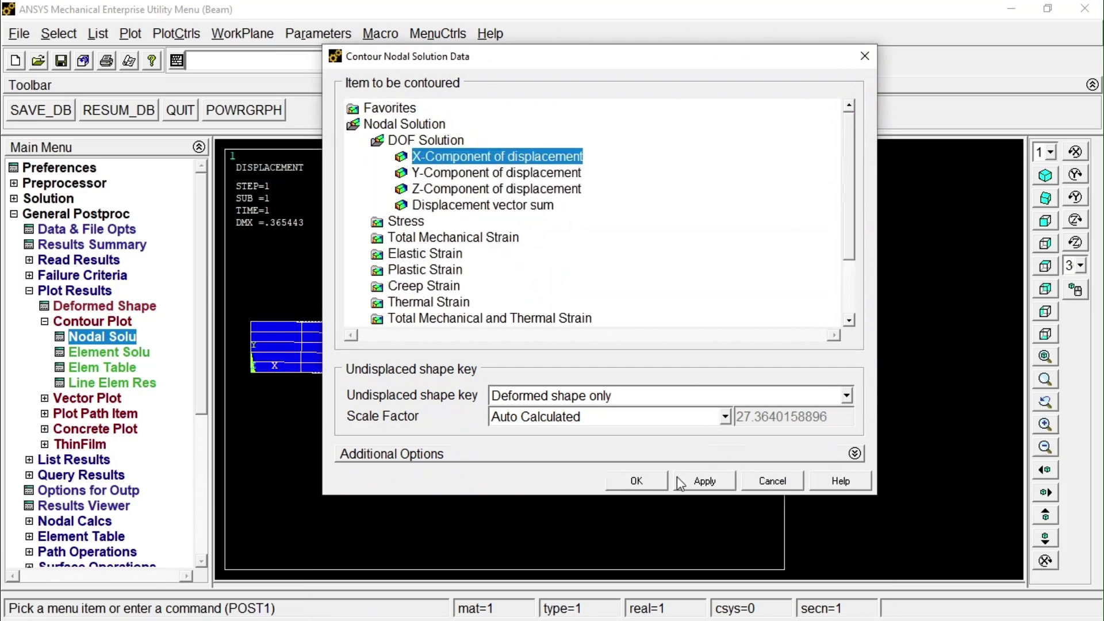
click(633, 481)
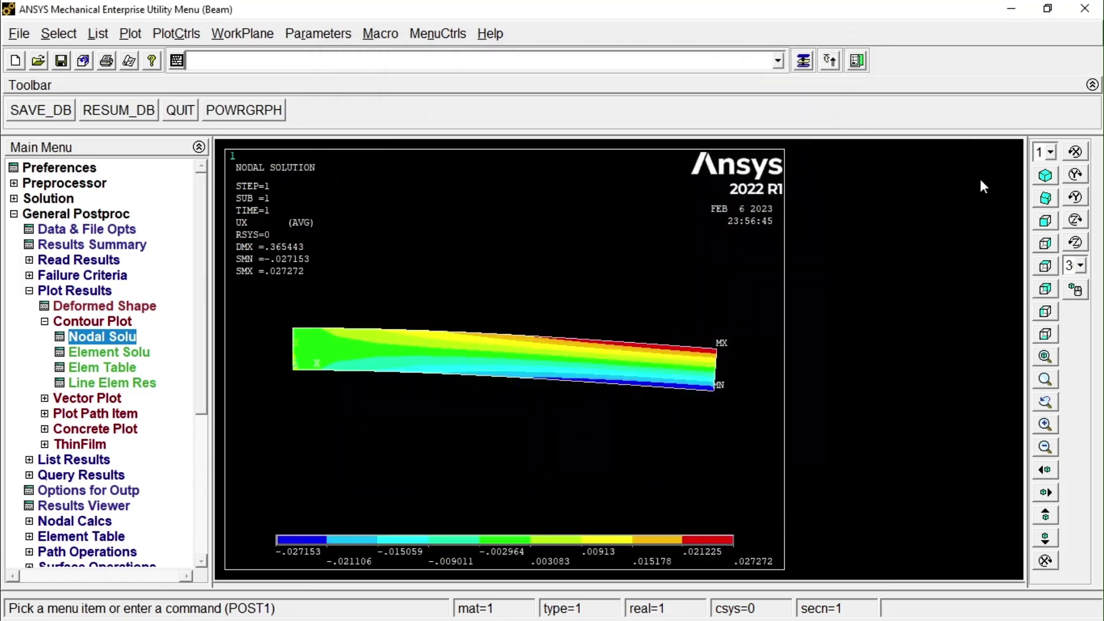
click(1046, 176)
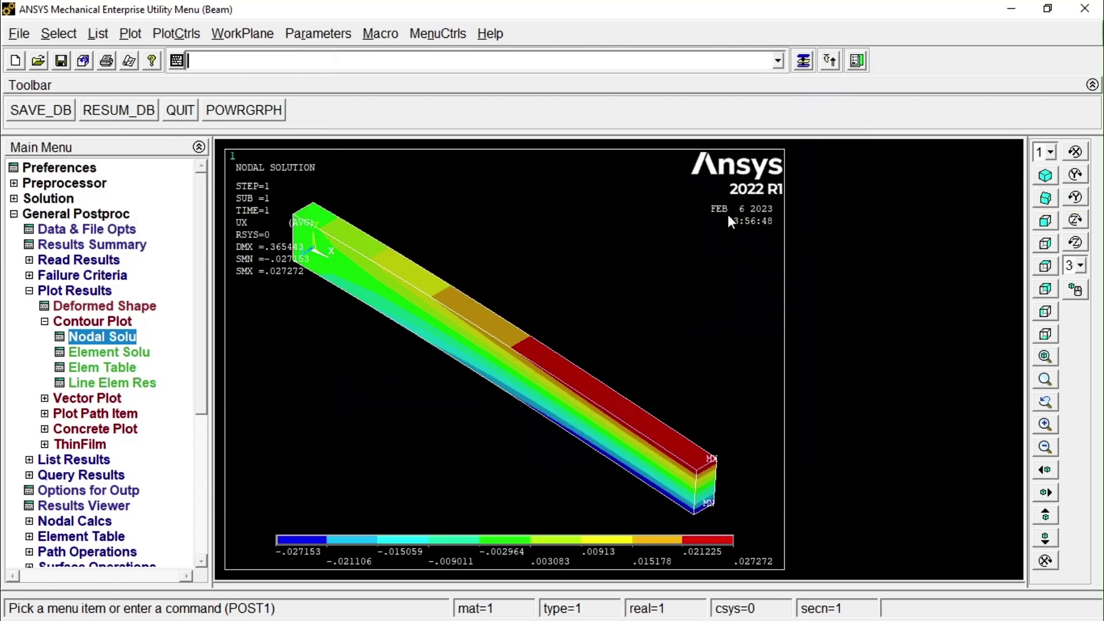
Plot the nodal Y-component of displacement contour for the deformed shape only.
scroll(458, 298, down, 2)
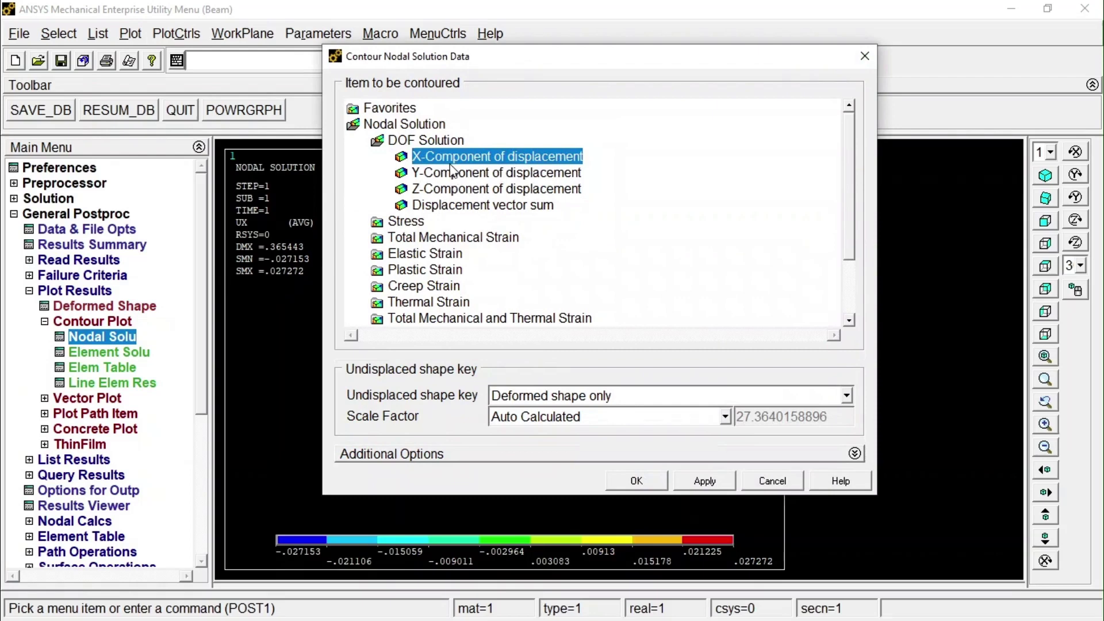
click(457, 177)
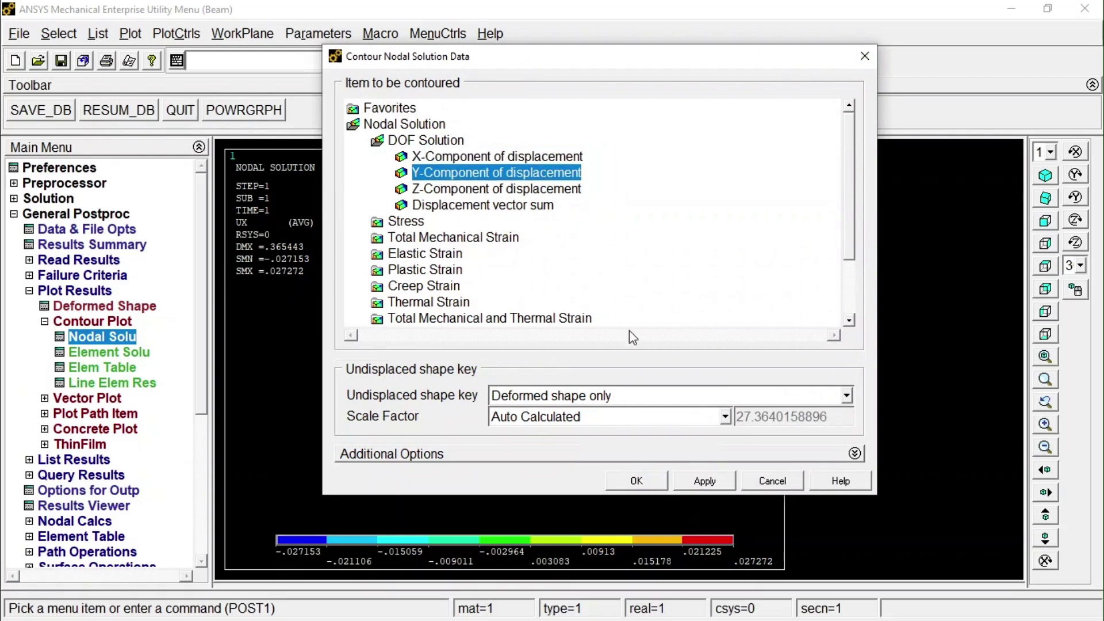
click(636, 481)
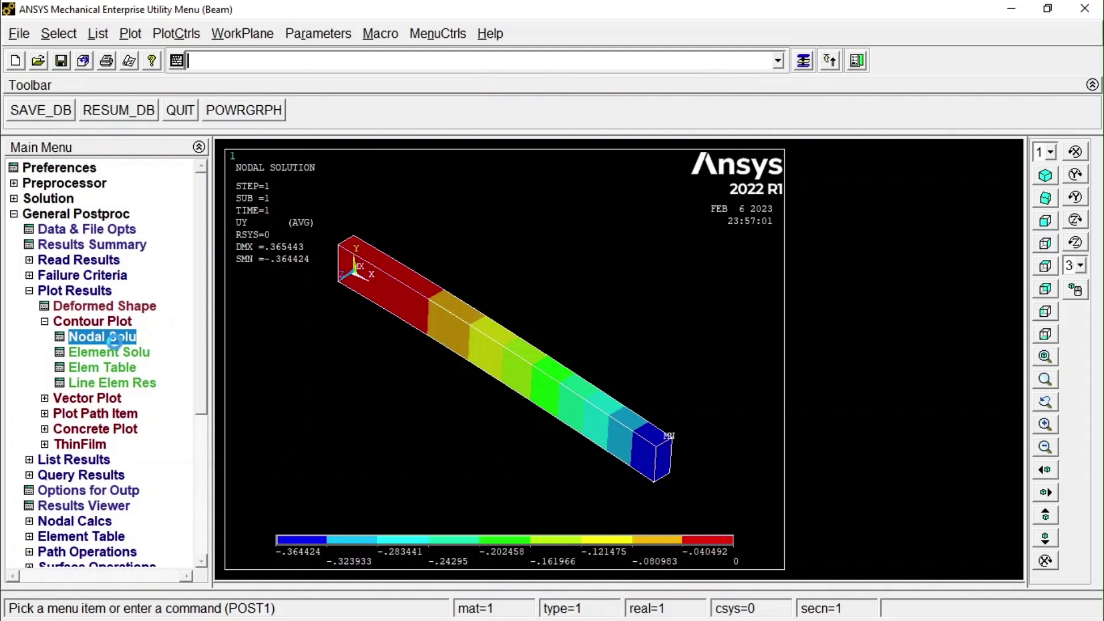
Plot the nodal X-component of stress contour for the deformed shape only.
click(110, 337)
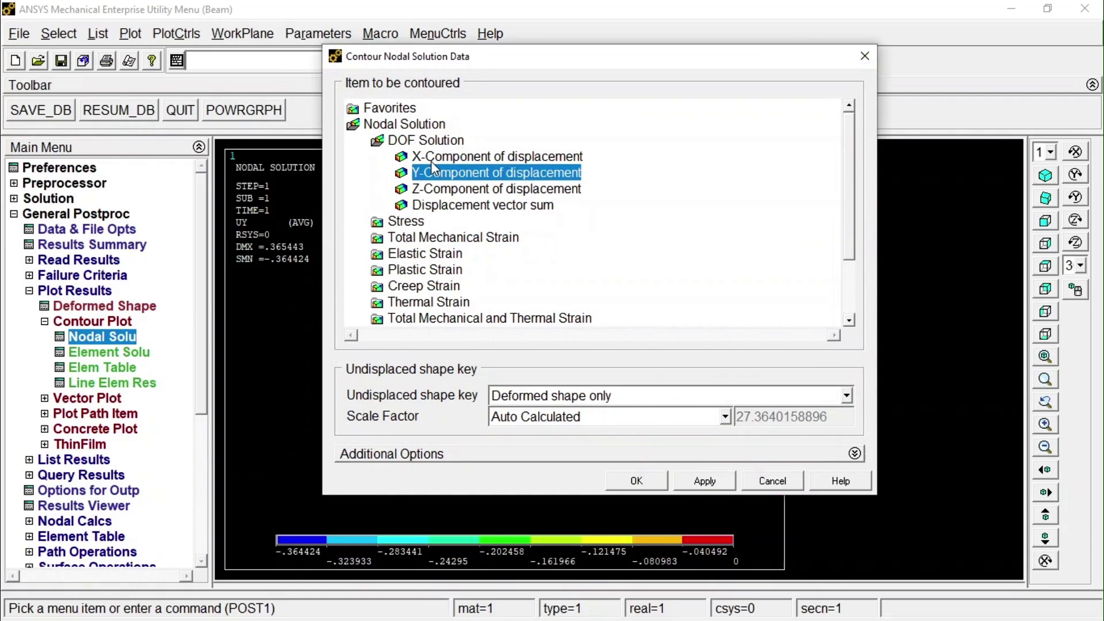
click(408, 223)
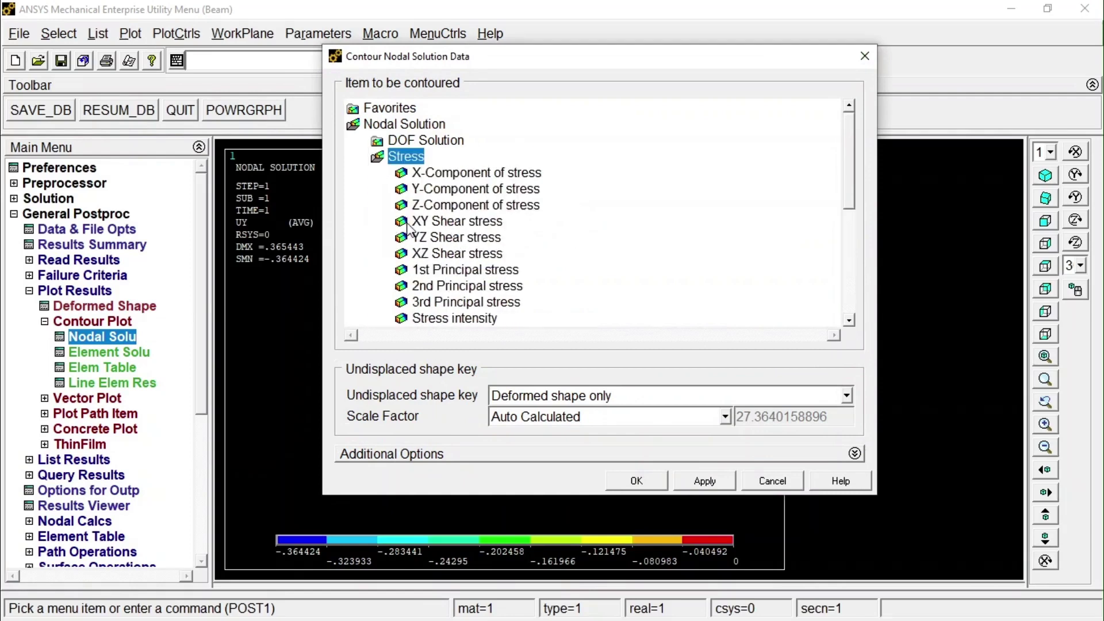
click(444, 173)
click(636, 482)
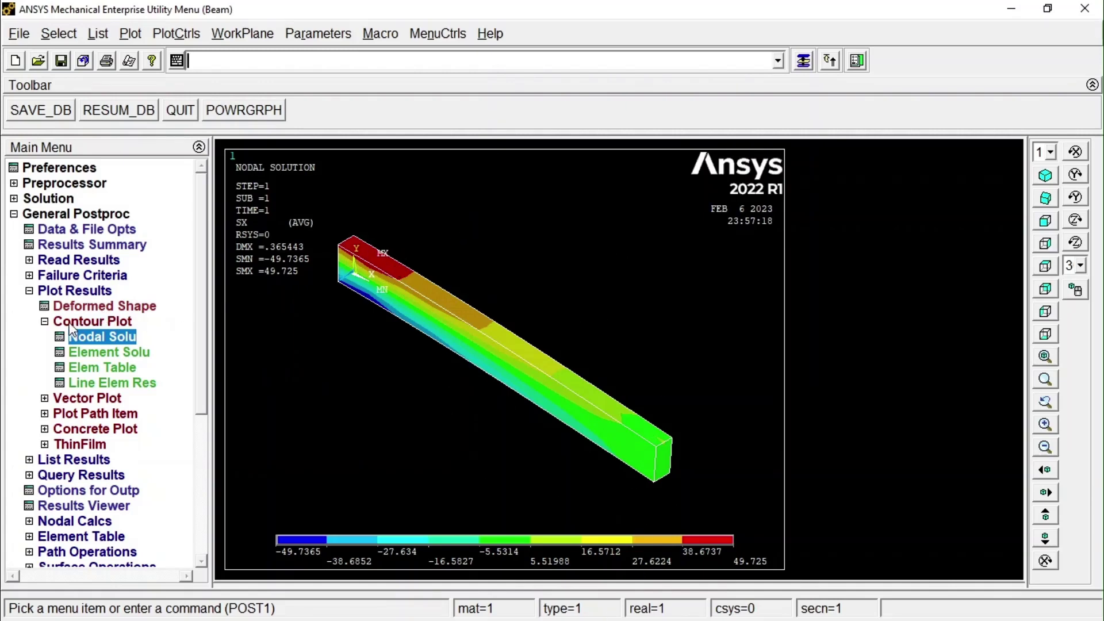
Set the graphic display method to Full model in the Hidden-Line Options so nodal results can be queried.
click(49, 324)
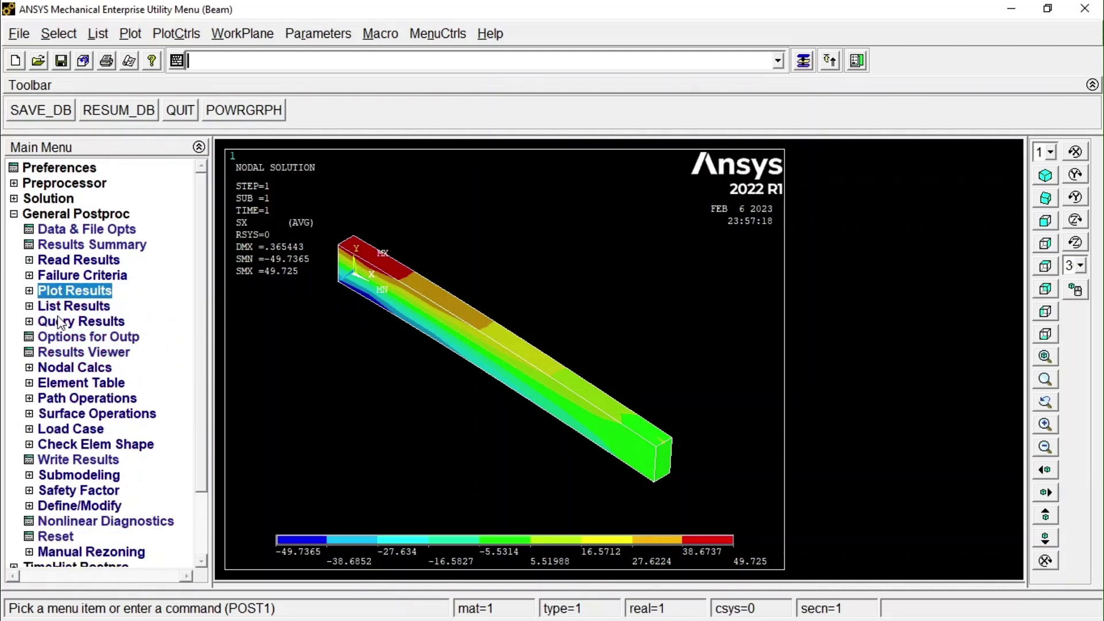
click(57, 321)
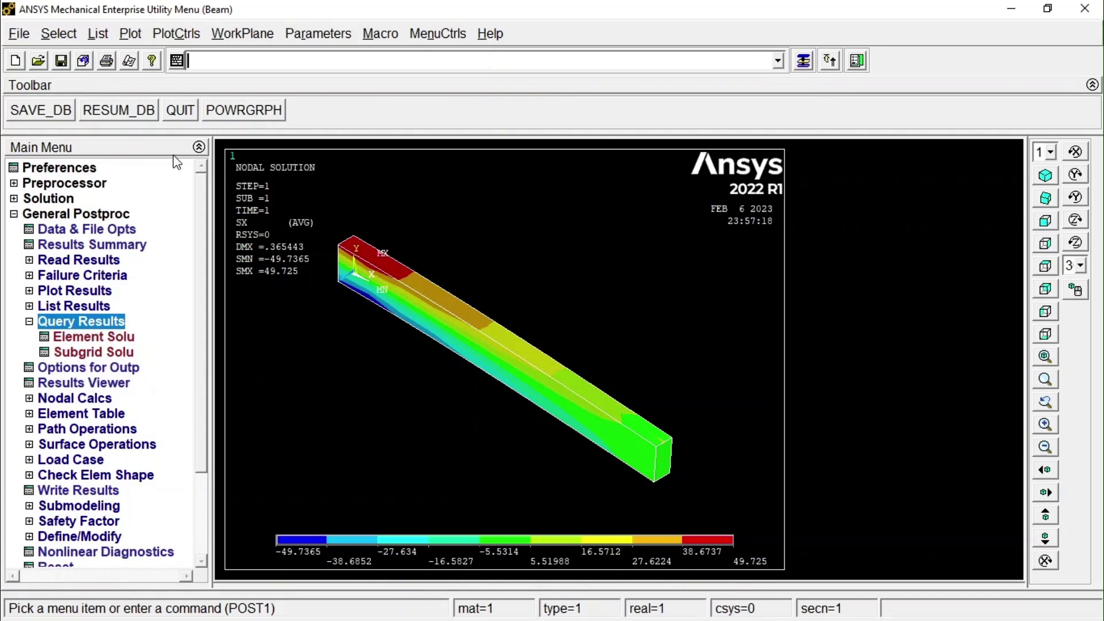
click(176, 33)
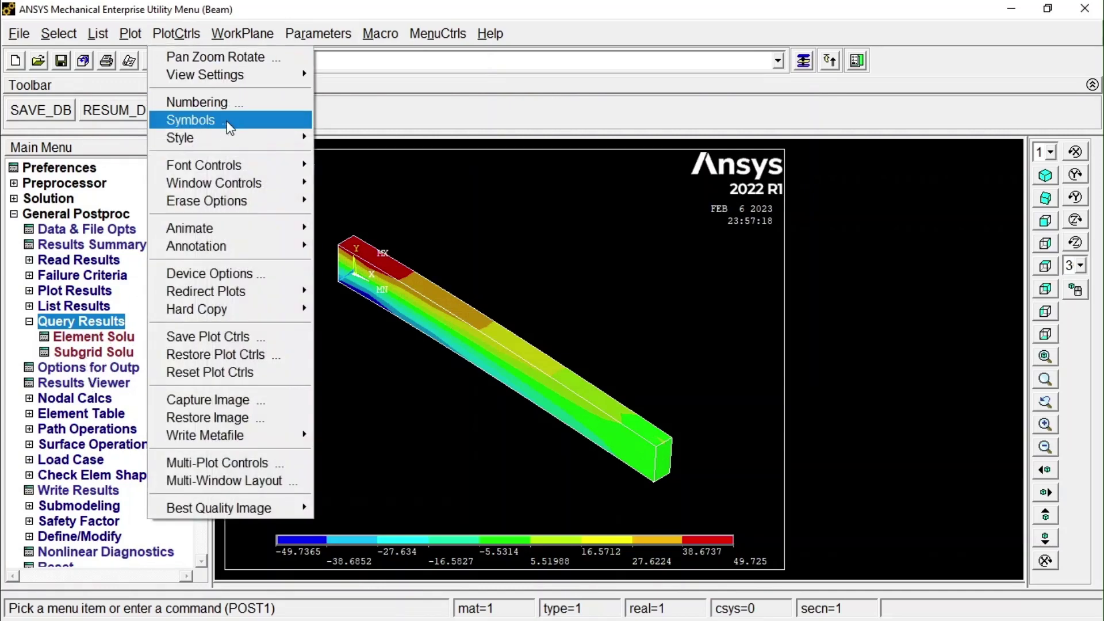
mouse_move(223, 137)
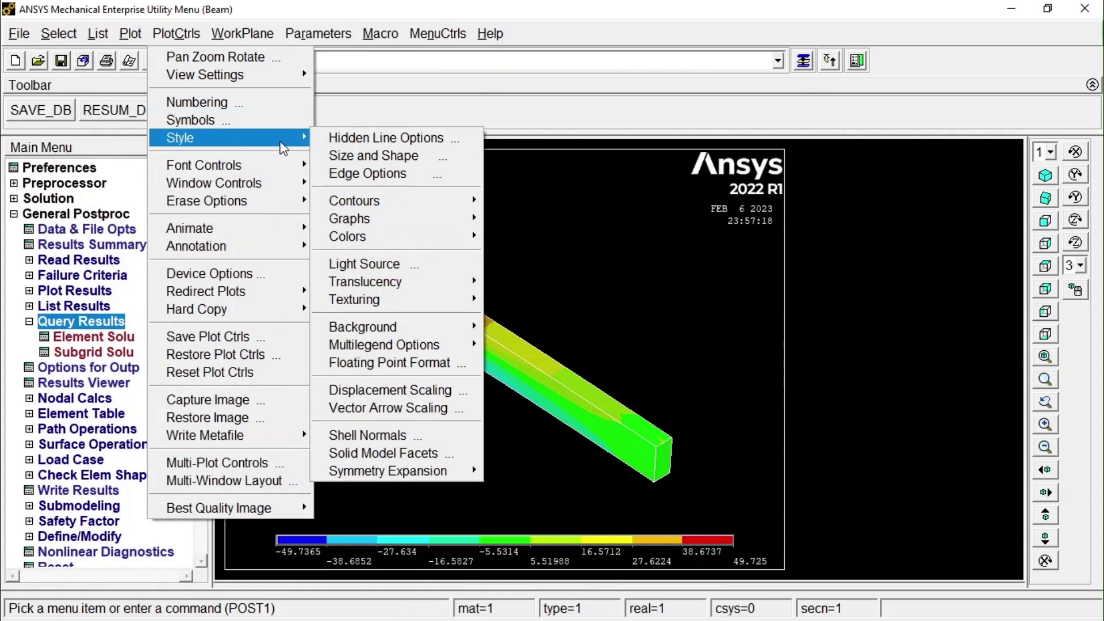
click(353, 137)
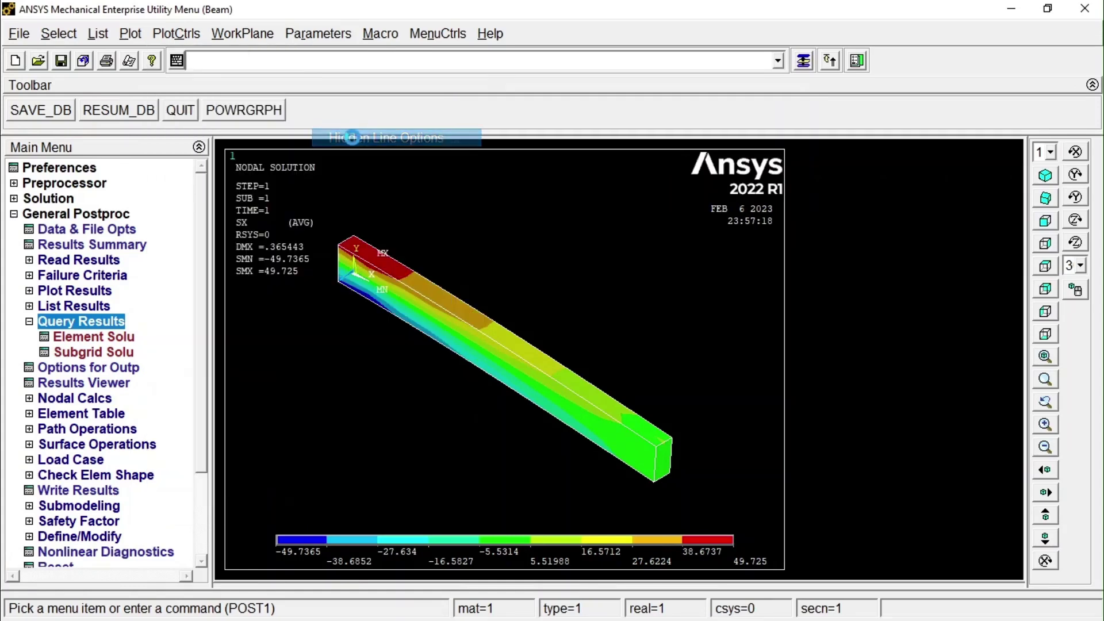
click(620, 339)
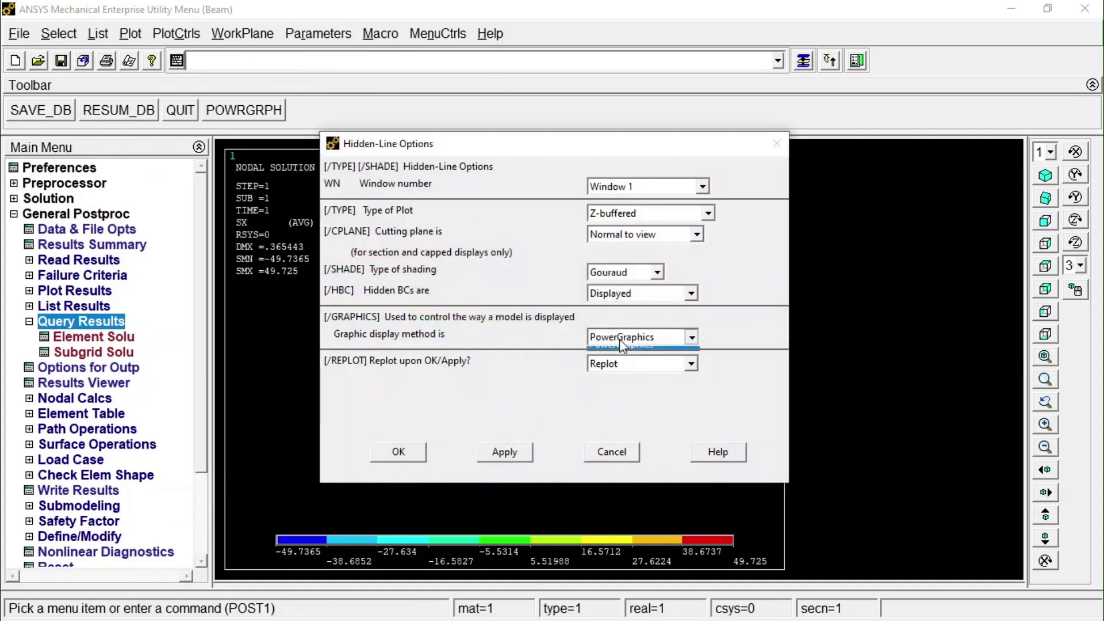
click(615, 354)
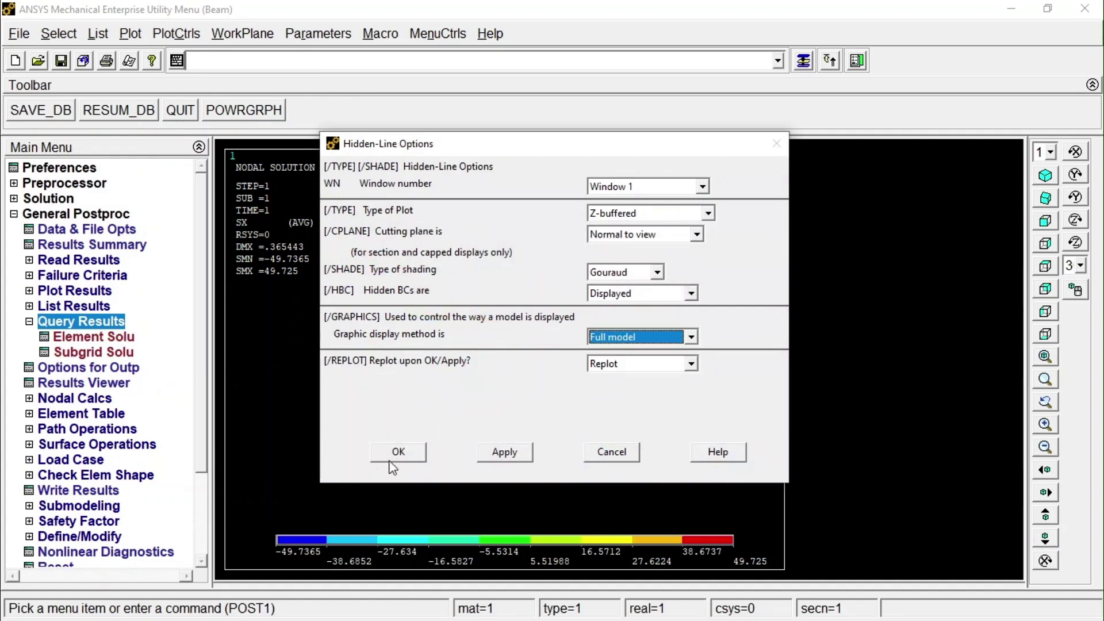
click(395, 454)
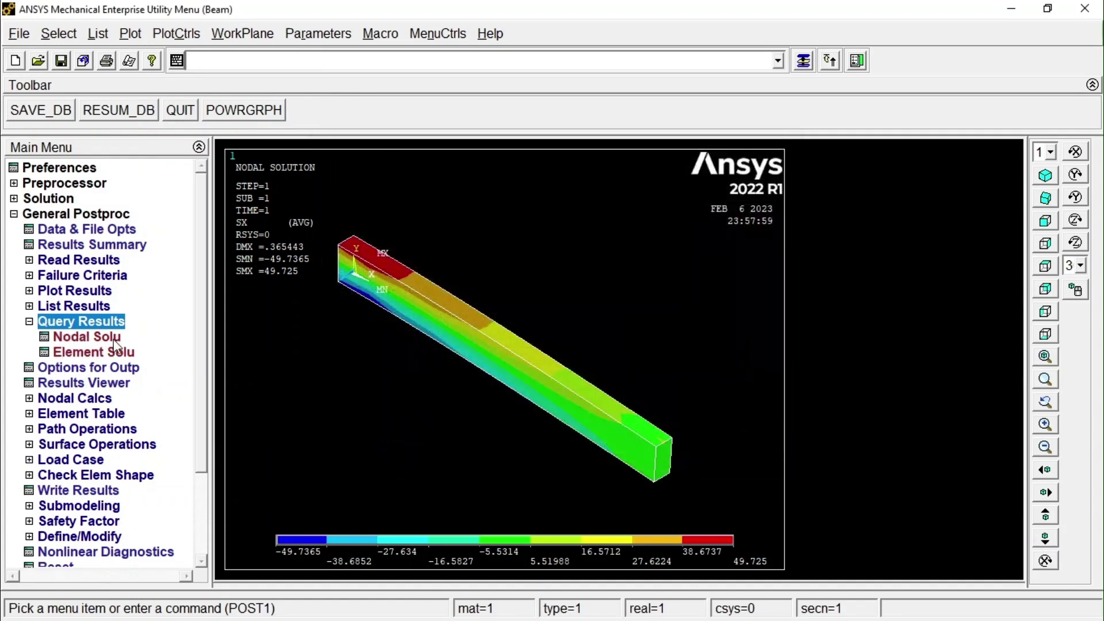
click(111, 337)
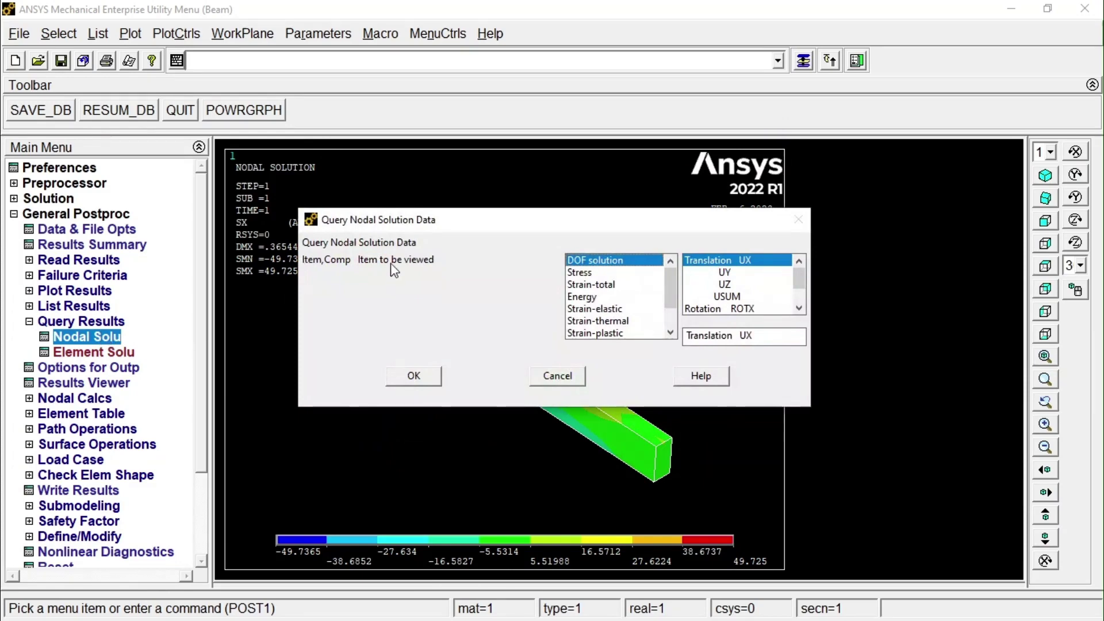
drag(525, 225, 167, 340)
scroll(362, 425, down, 2)
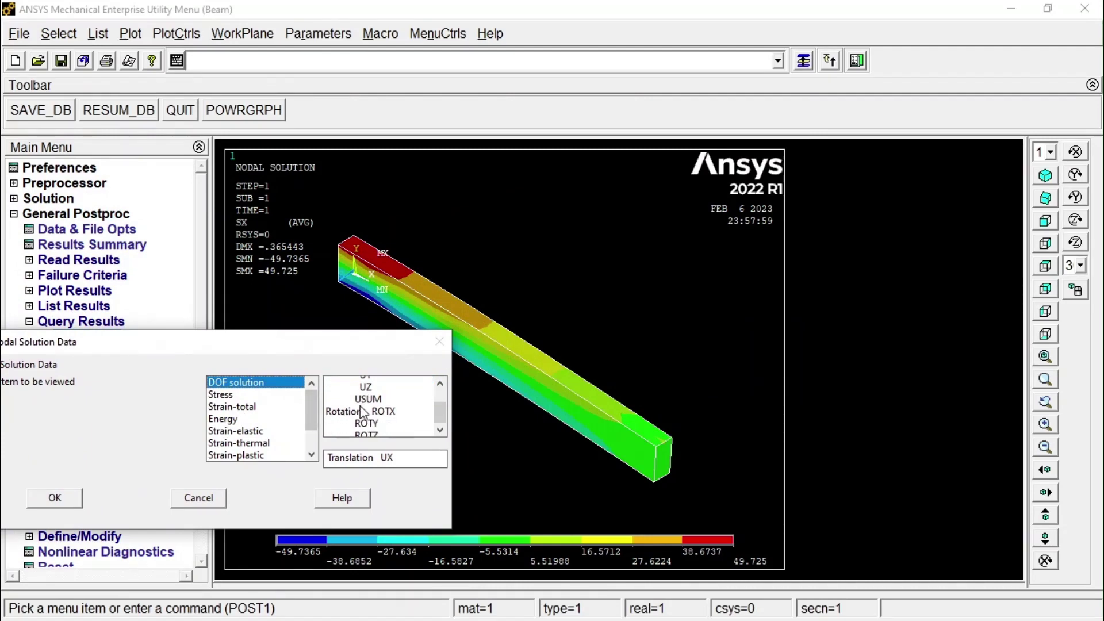
scroll(354, 403, up, 2)
drag(348, 346, 254, 335)
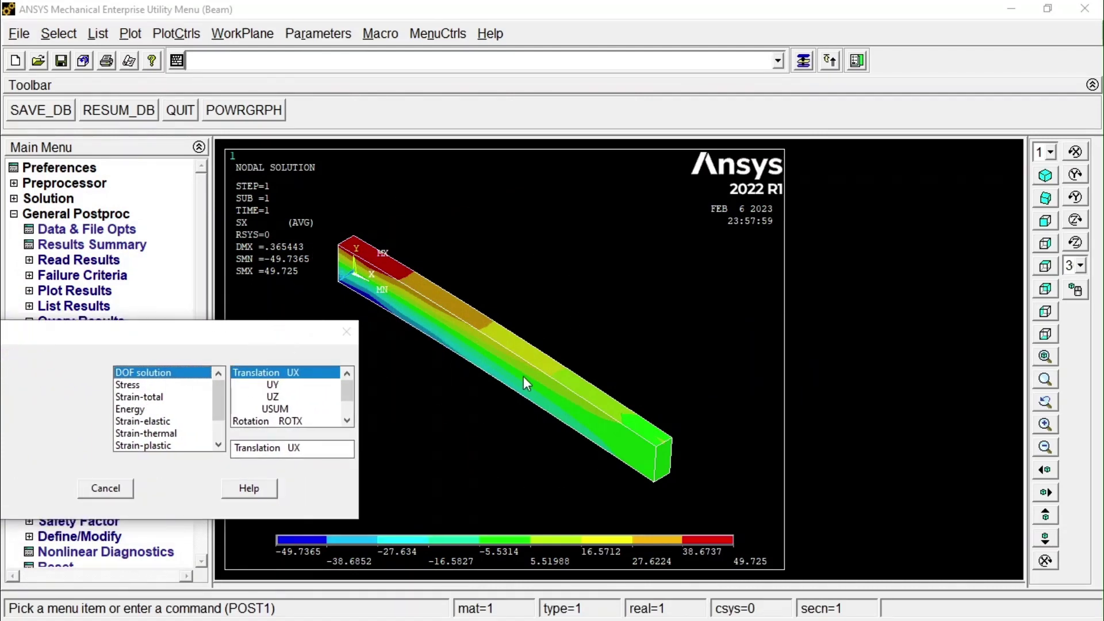
scroll(678, 454, up, 2)
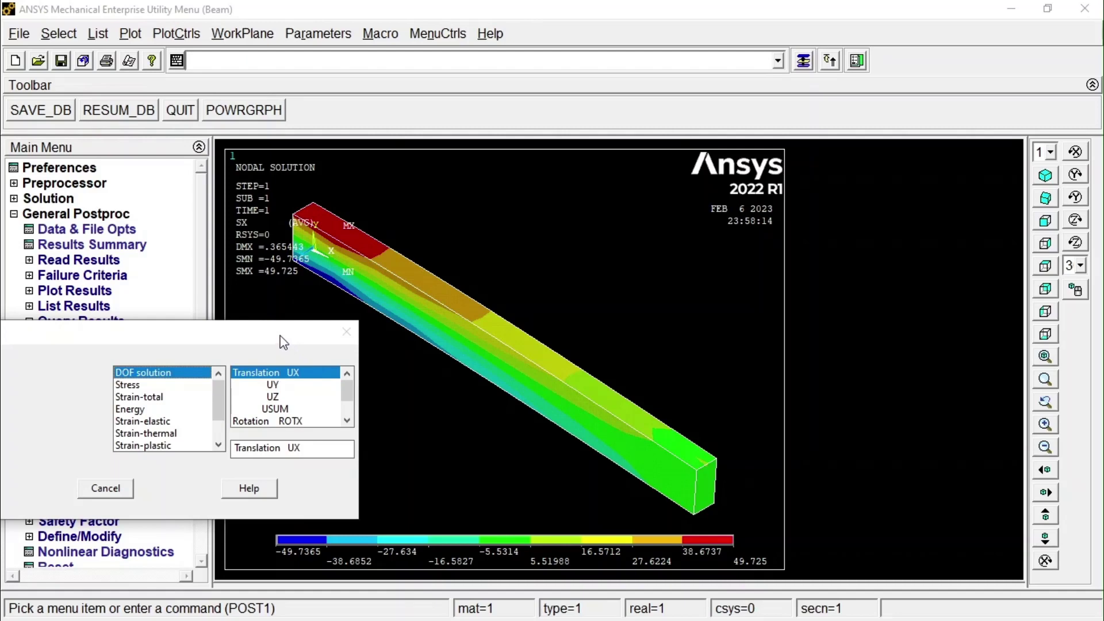
drag(284, 342, 296, 376)
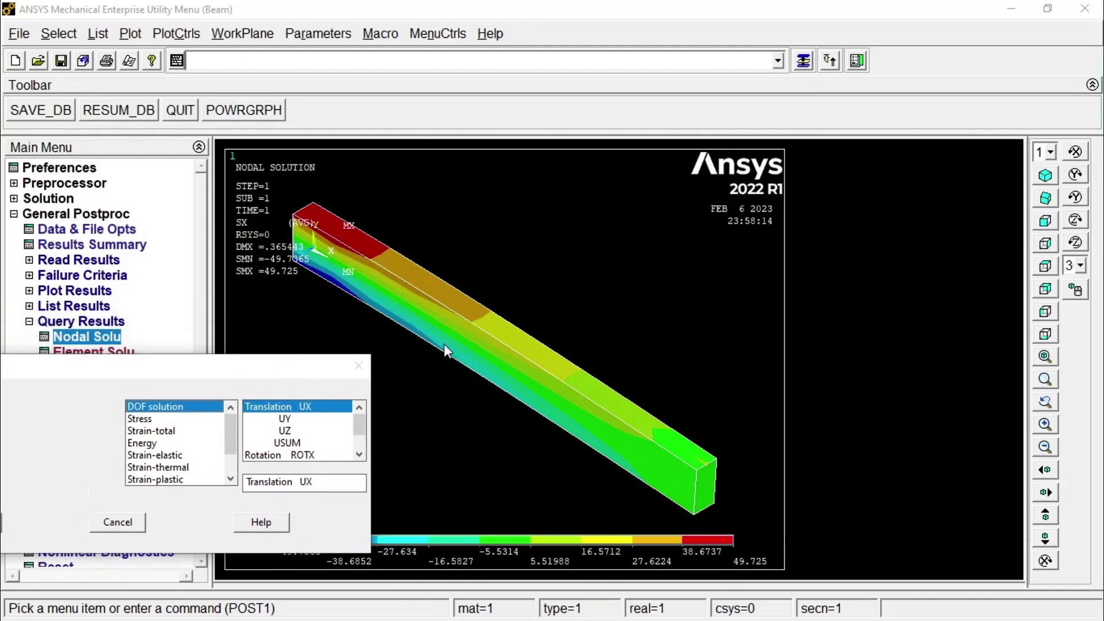
Replace the stress contour display with a plot of the beam's nodes.
click(127, 38)
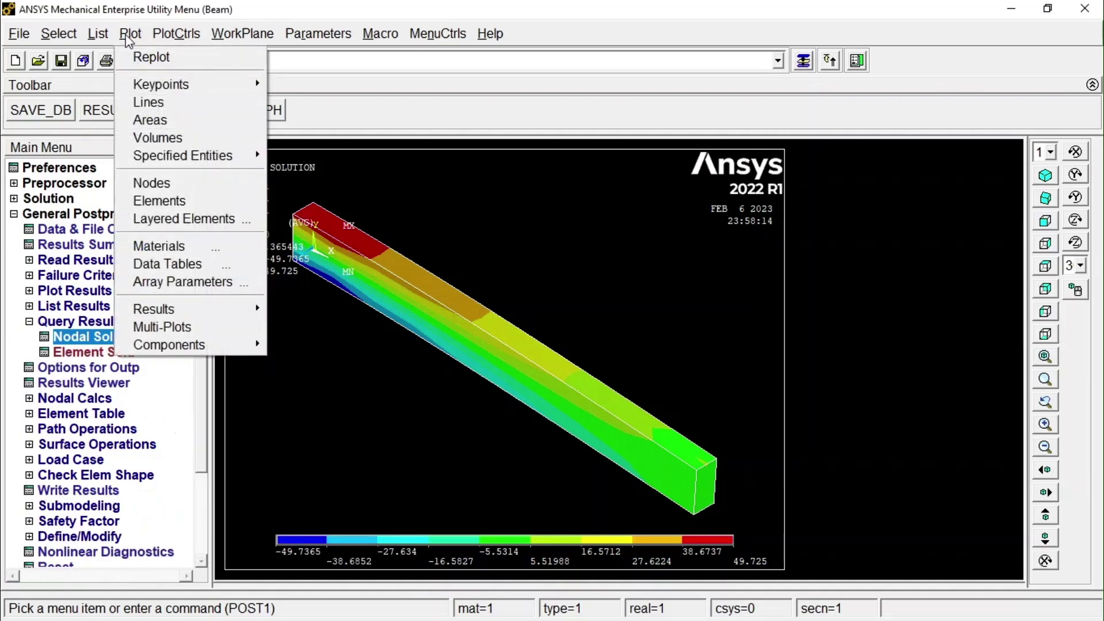
mouse_move(159, 91)
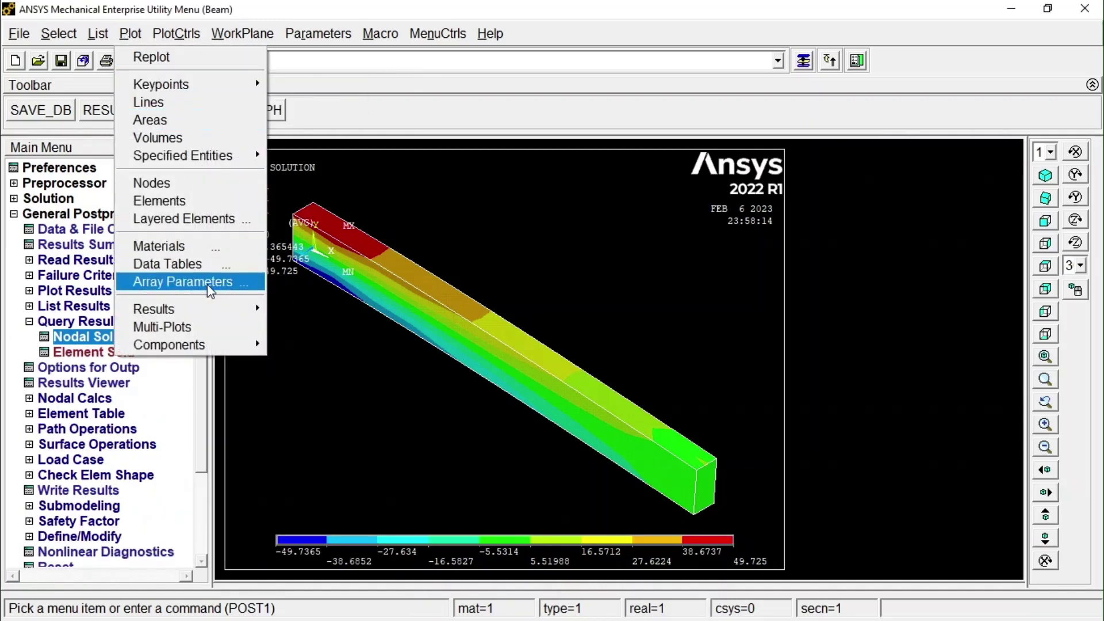
click(268, 249)
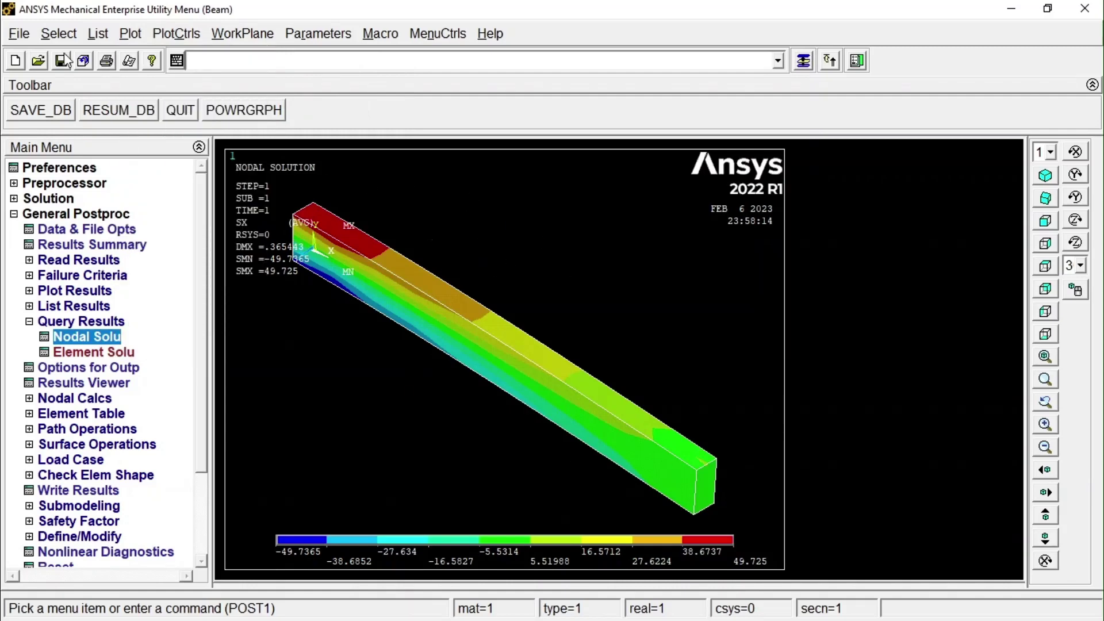
click(130, 33)
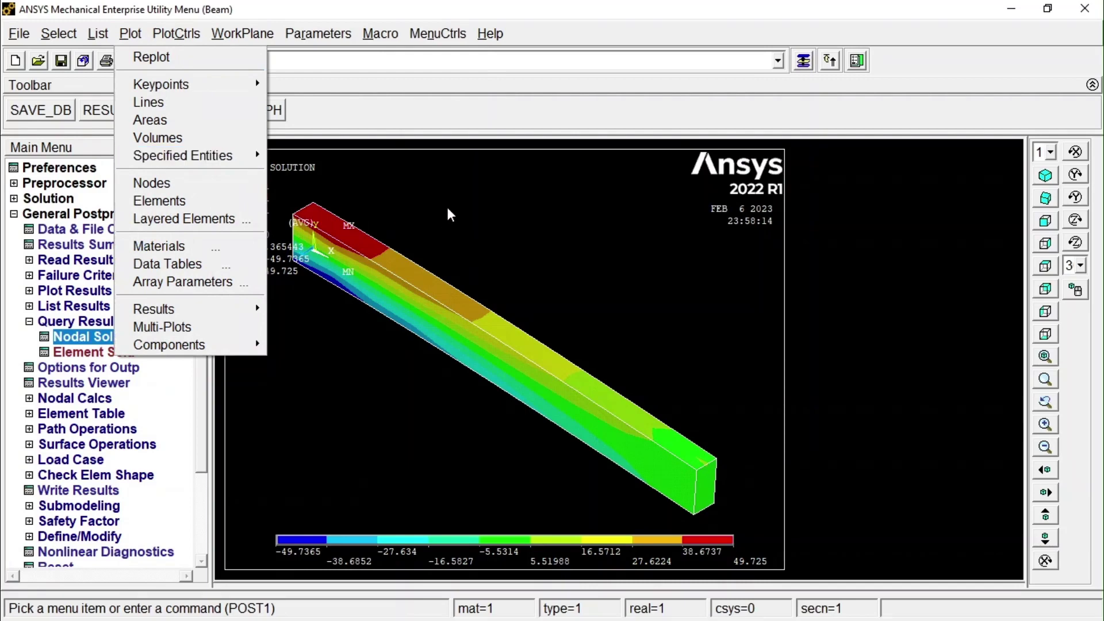
click(403, 228)
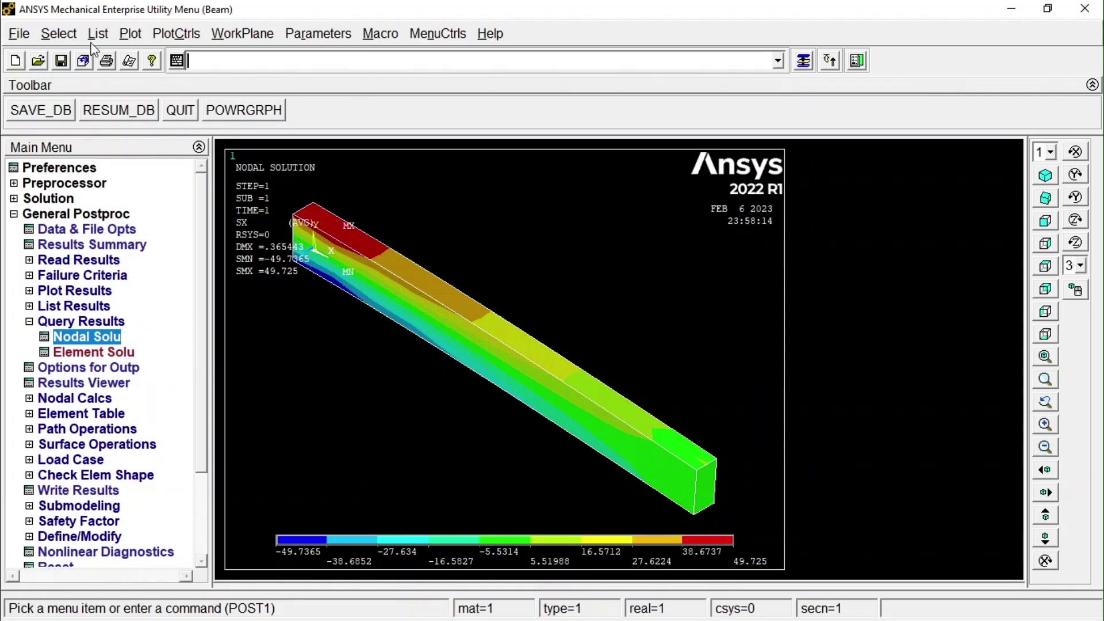
click(127, 35)
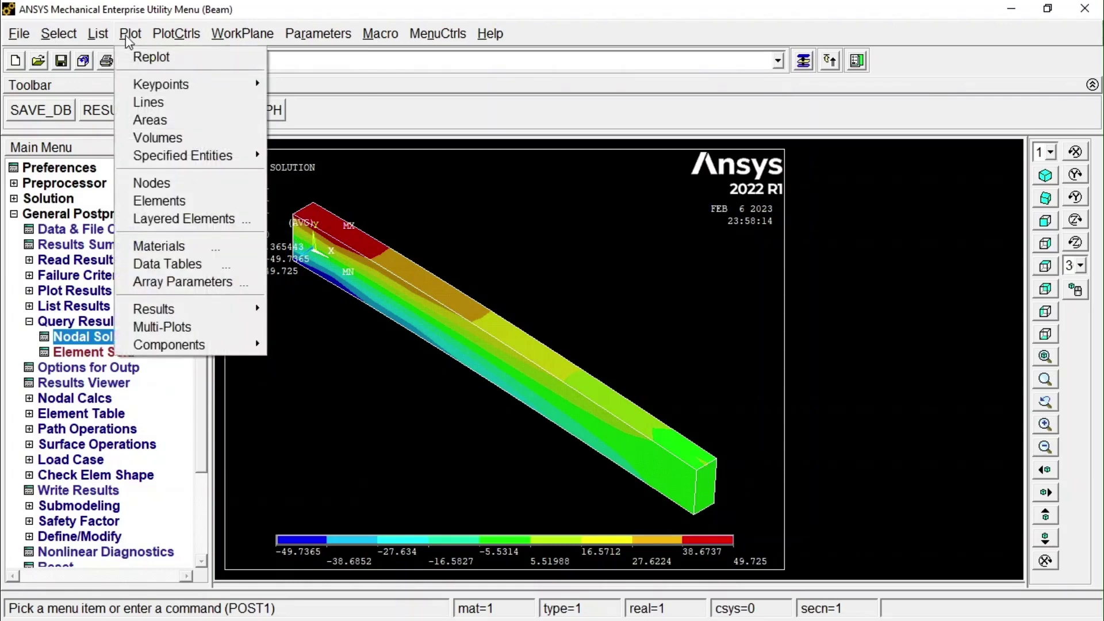
click(161, 183)
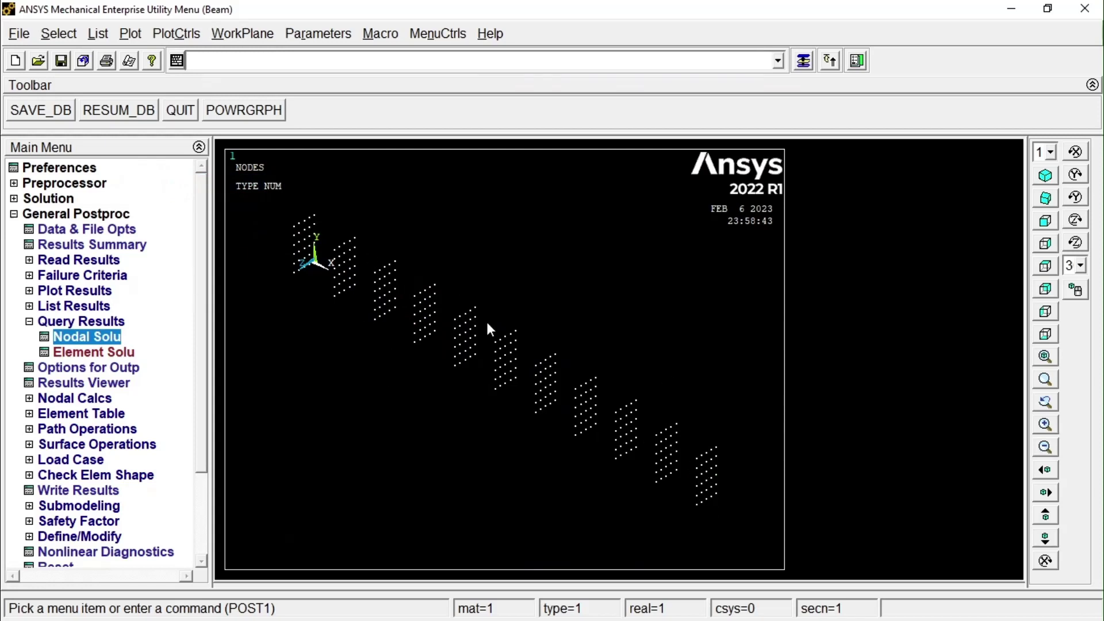
Plot the beam's elements and return to the node plot.
click(130, 34)
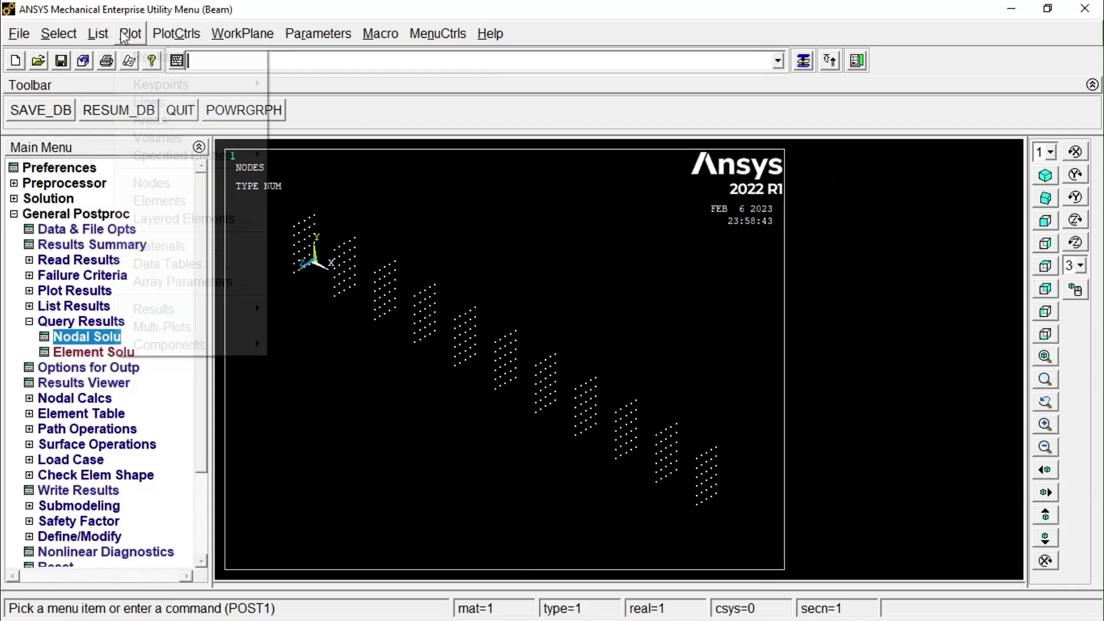
click(173, 201)
click(130, 34)
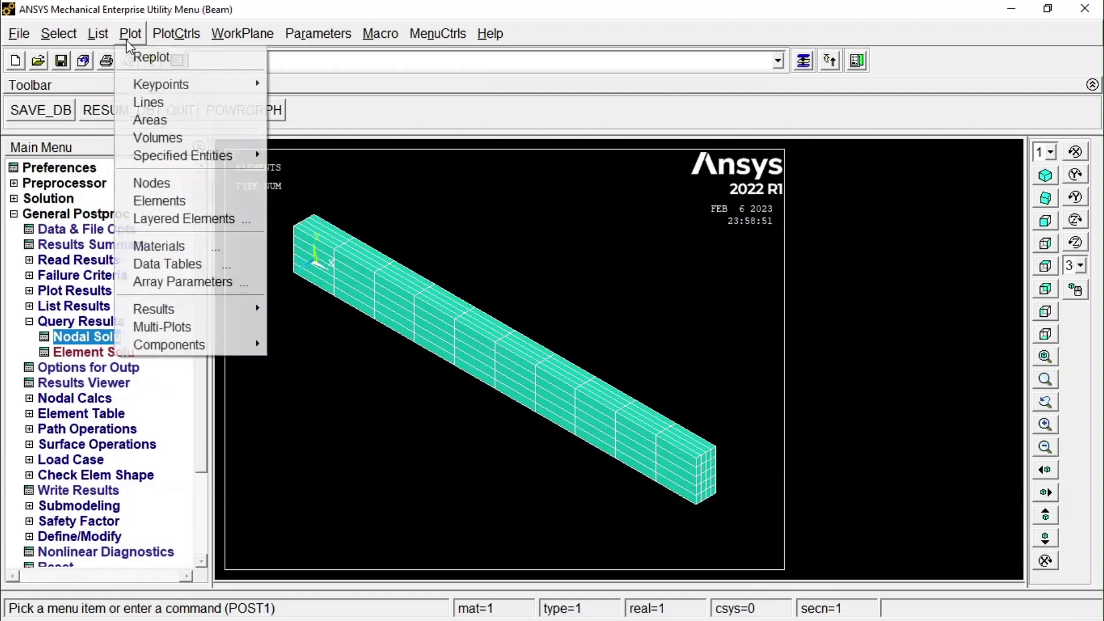
click(174, 177)
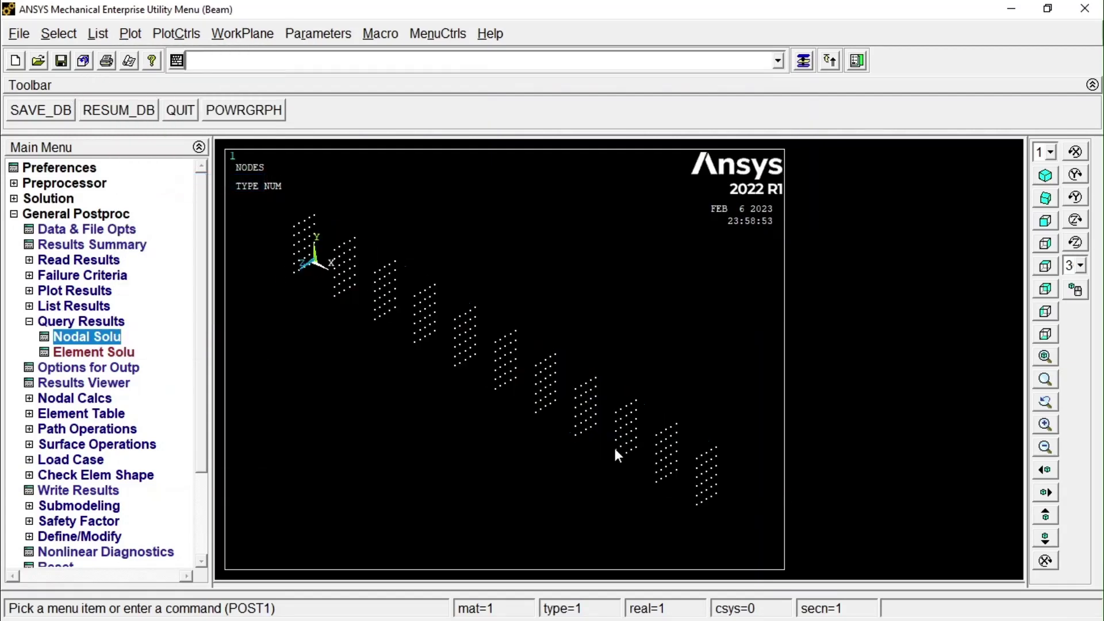
Query the nodal UY displacement at the middle node on the top edge of the beam's free end.
scroll(719, 481, up, 2)
scroll(708, 474, down, 2)
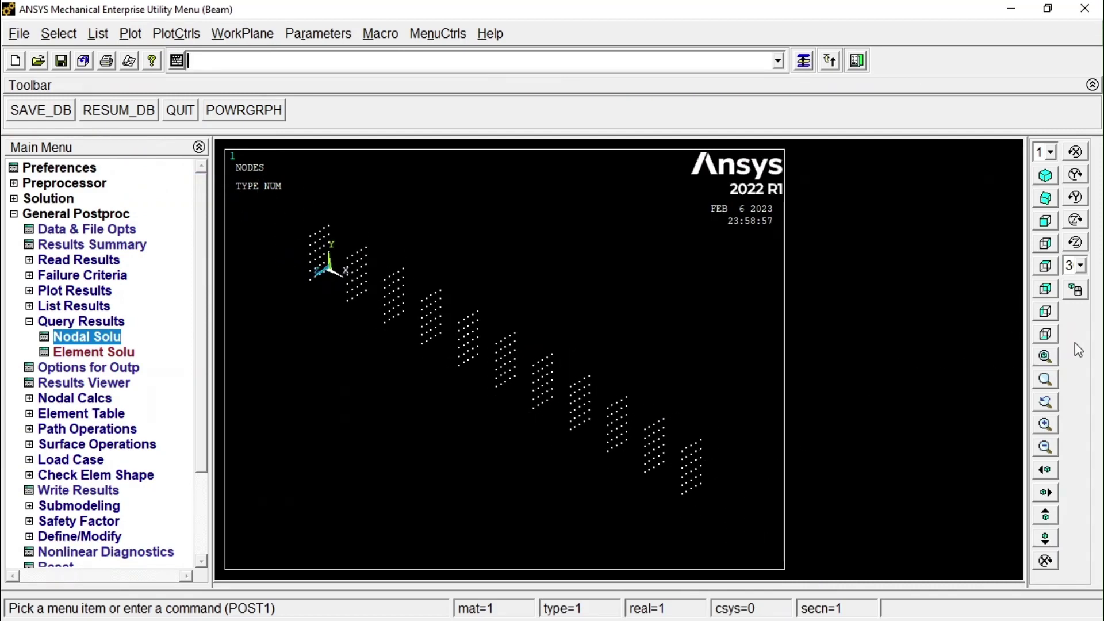
click(1046, 357)
click(673, 397)
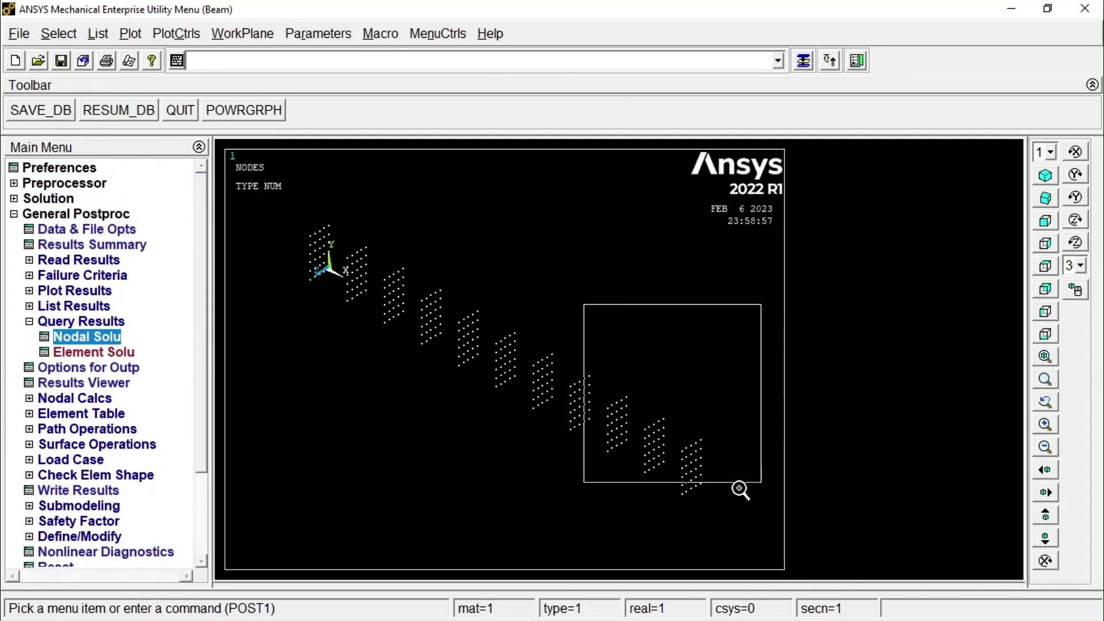
click(731, 509)
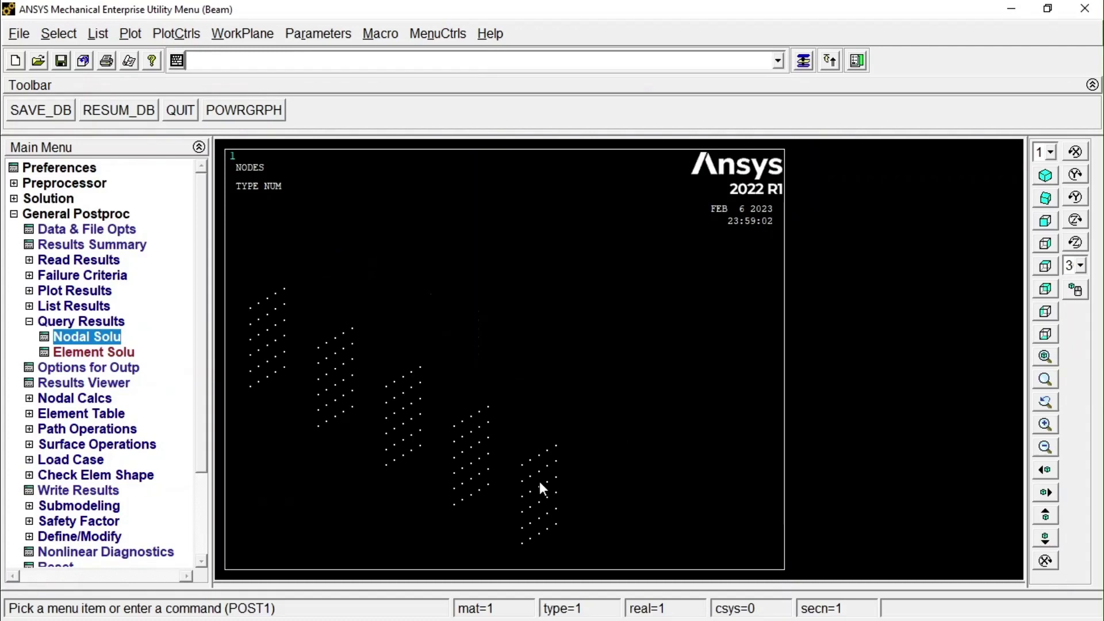
click(72, 336)
drag(612, 214, 251, 118)
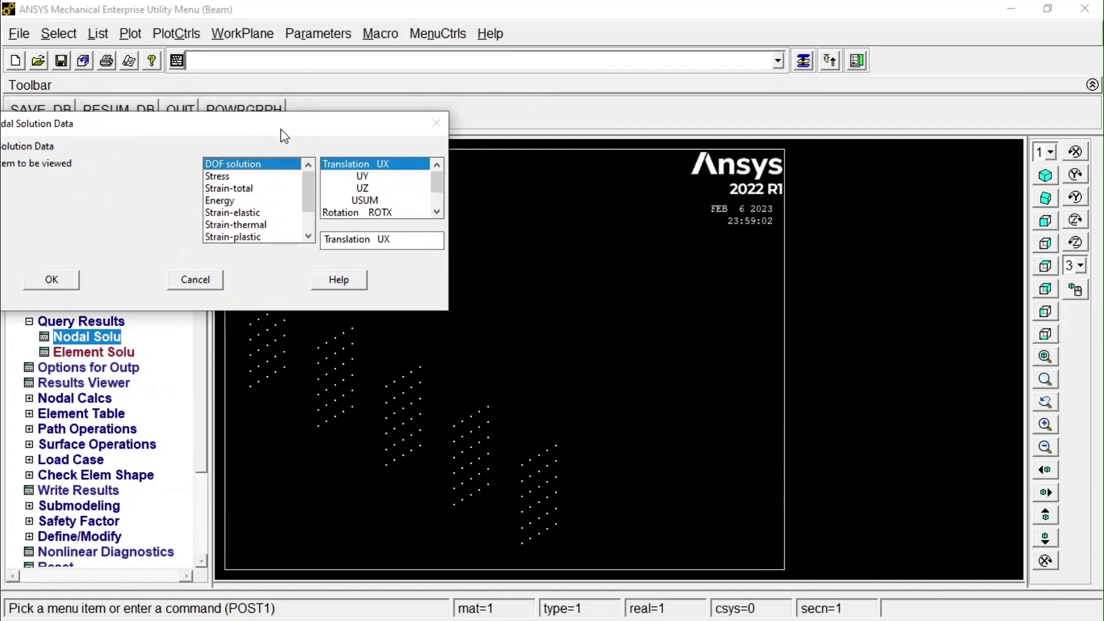
click(362, 176)
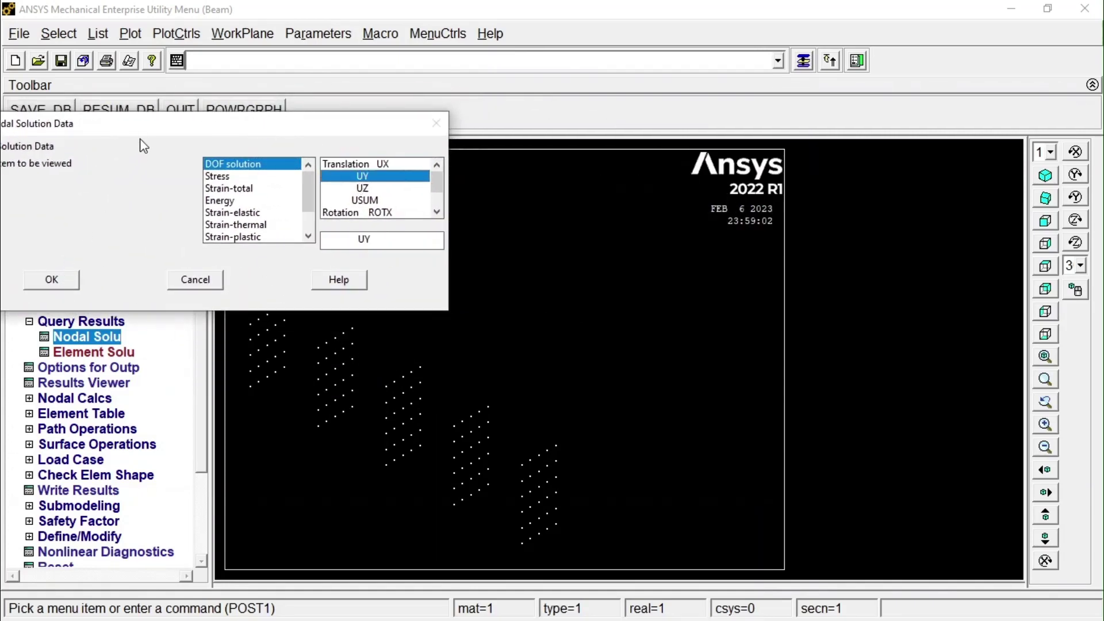
drag(144, 123, 225, 103)
click(140, 253)
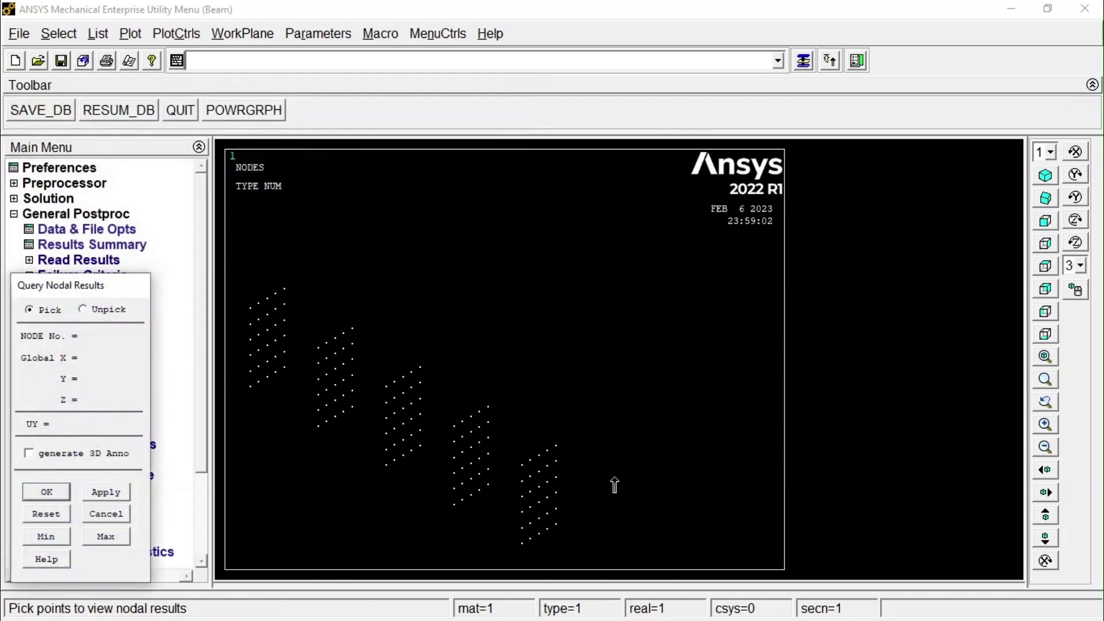
click(539, 457)
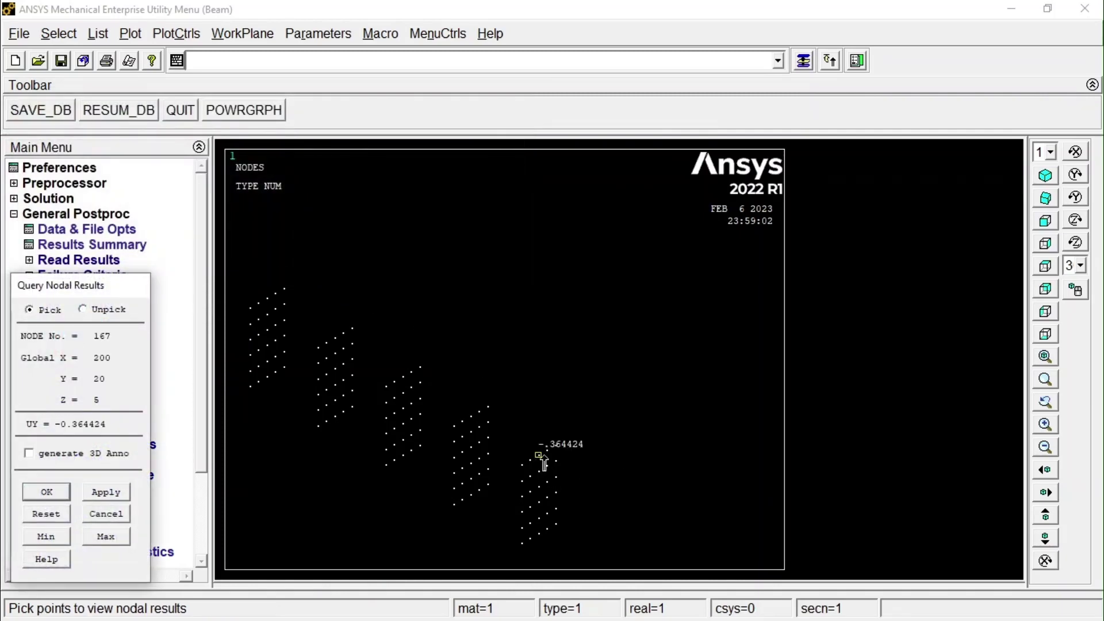